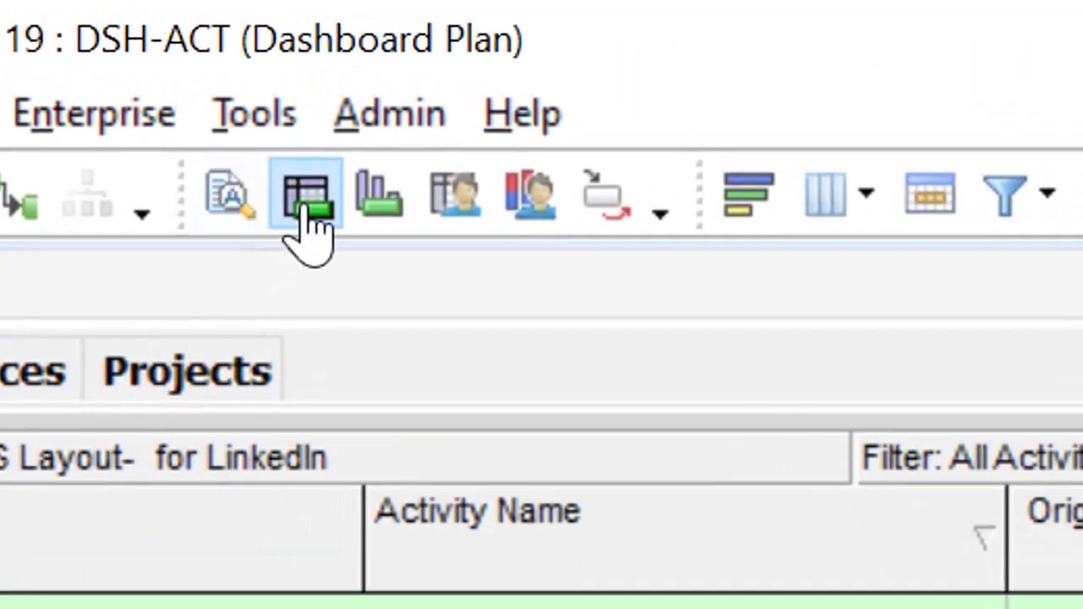
# - Show the cumulative actual labor units usage spreadsheet beneath the Dashboard Plan activity table
pyautogui.click(382, 211)
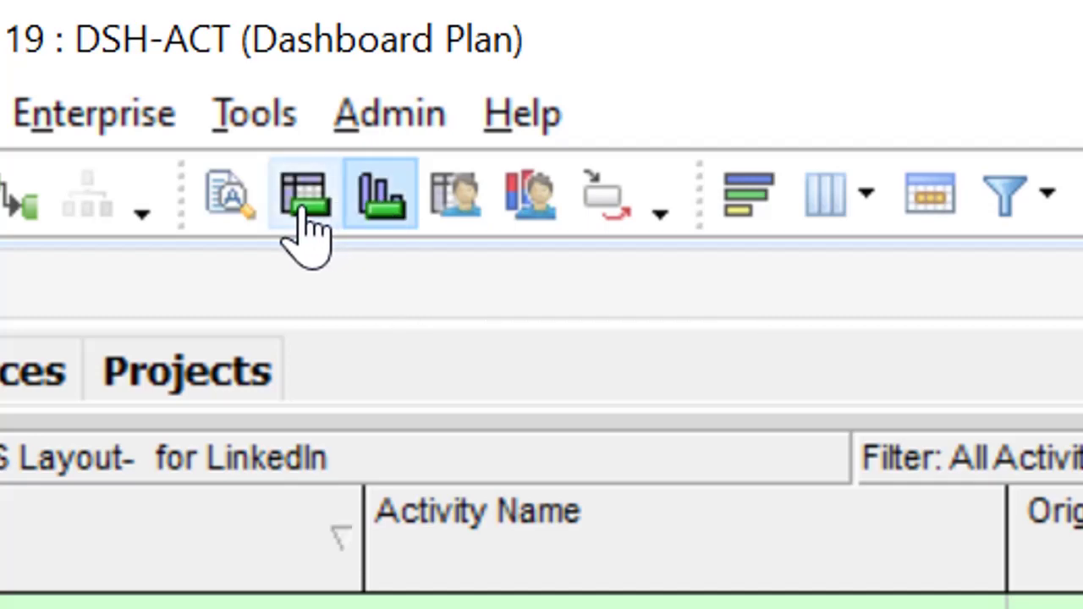
pyautogui.click(303, 210)
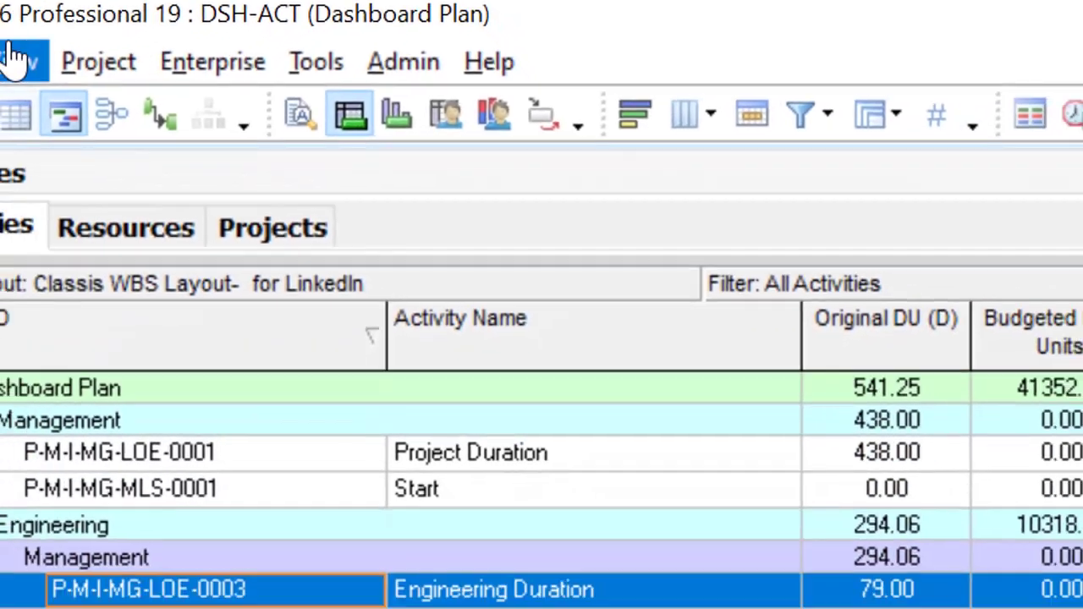
pyautogui.click(17, 51)
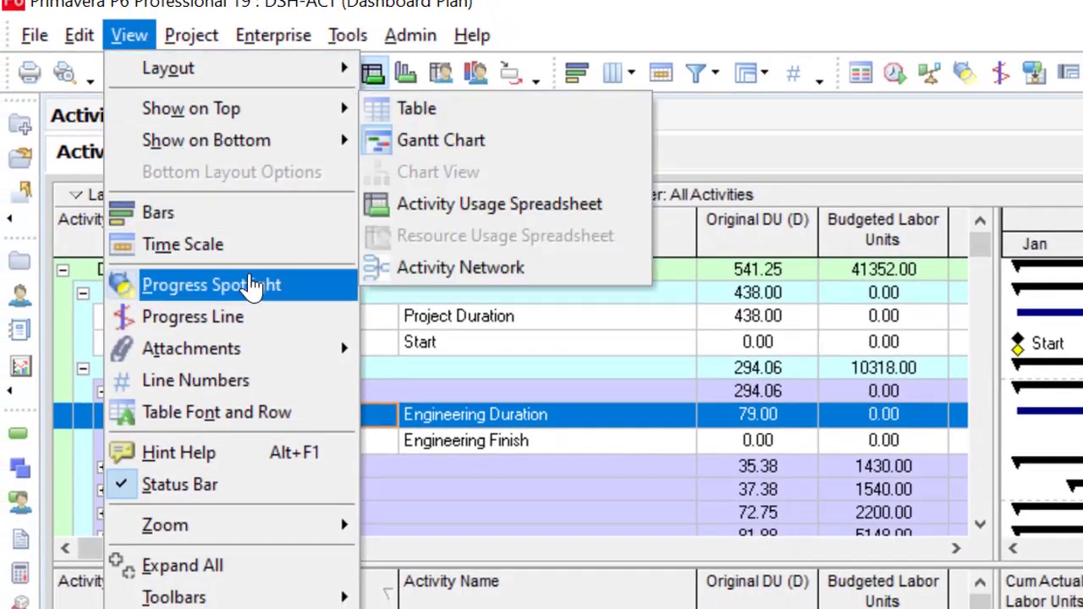
pyautogui.moveTo(304, 152)
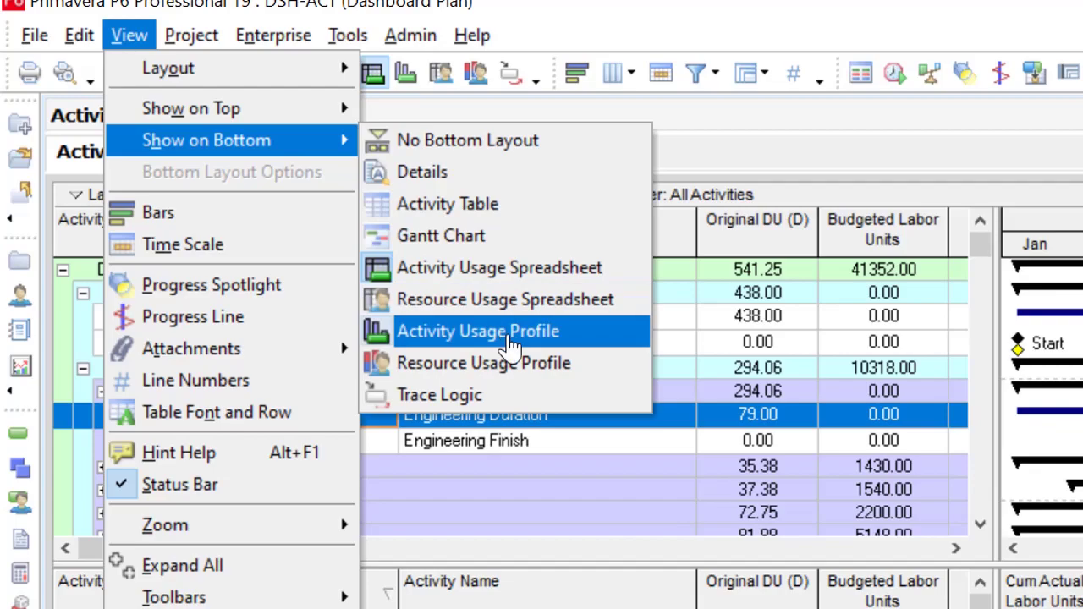
pyautogui.press('Escape')
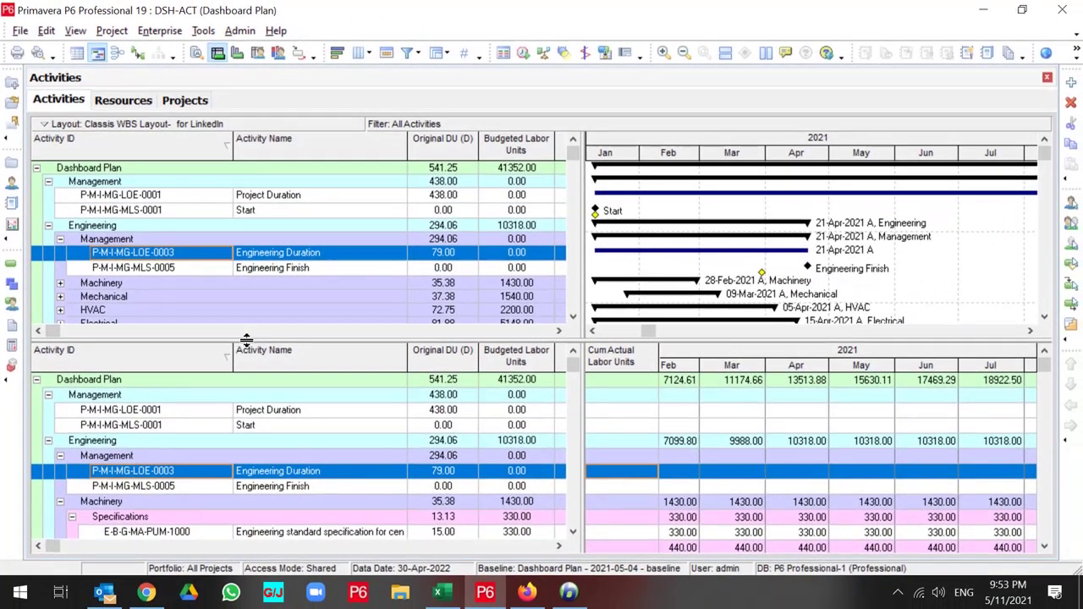
# - Raise the splitter between the Gantt pane and the usage spreadsheet so the lower pane is taller
pyautogui.moveTo(246, 340); pyautogui.dragTo(254, 308)
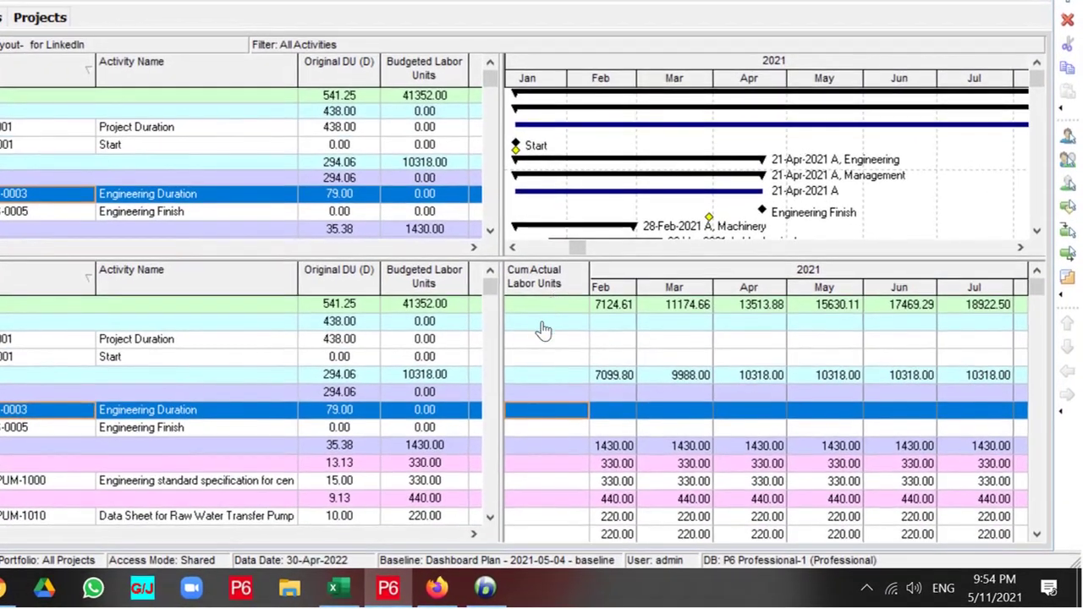
# - Replace Cum Actual Labor Units with Cum Actual Nonlabor Units in the spreadsheet fields
pyautogui.rightClick(557, 329)
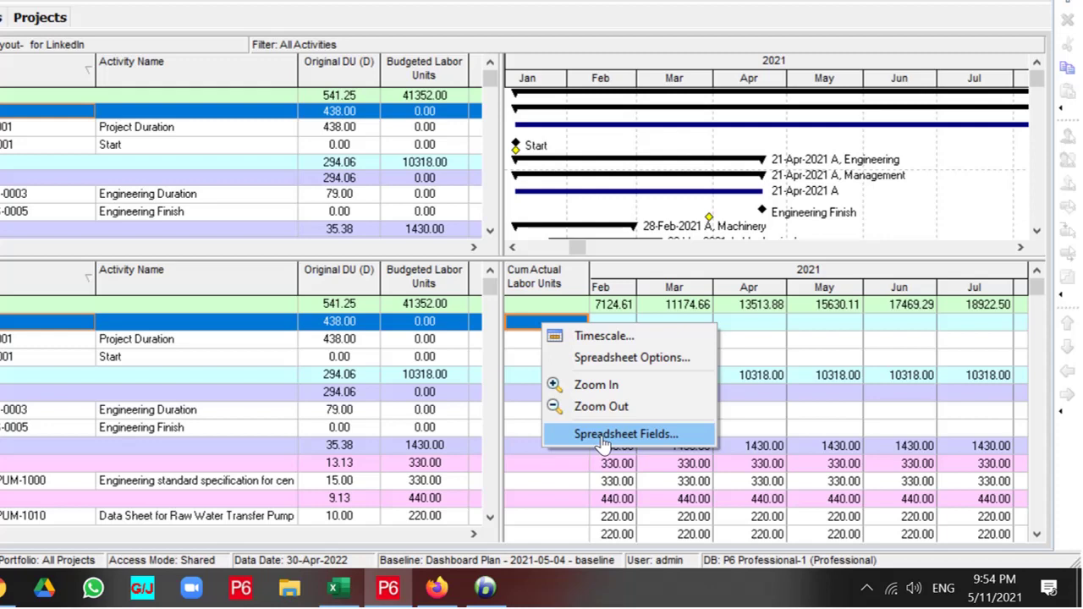
pyautogui.click(604, 434)
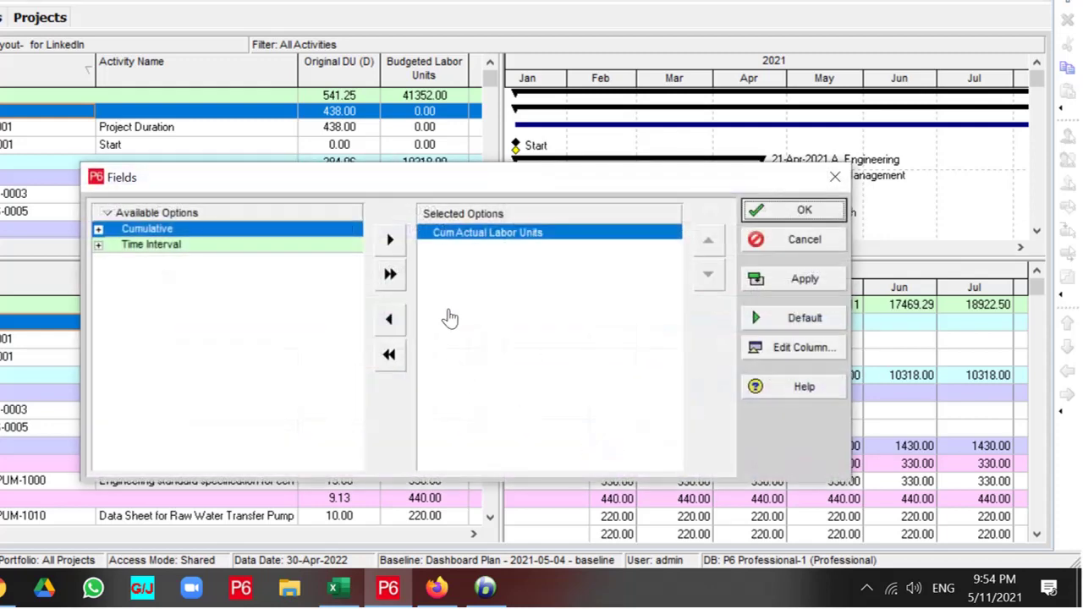
pyautogui.doubleClick(465, 237)
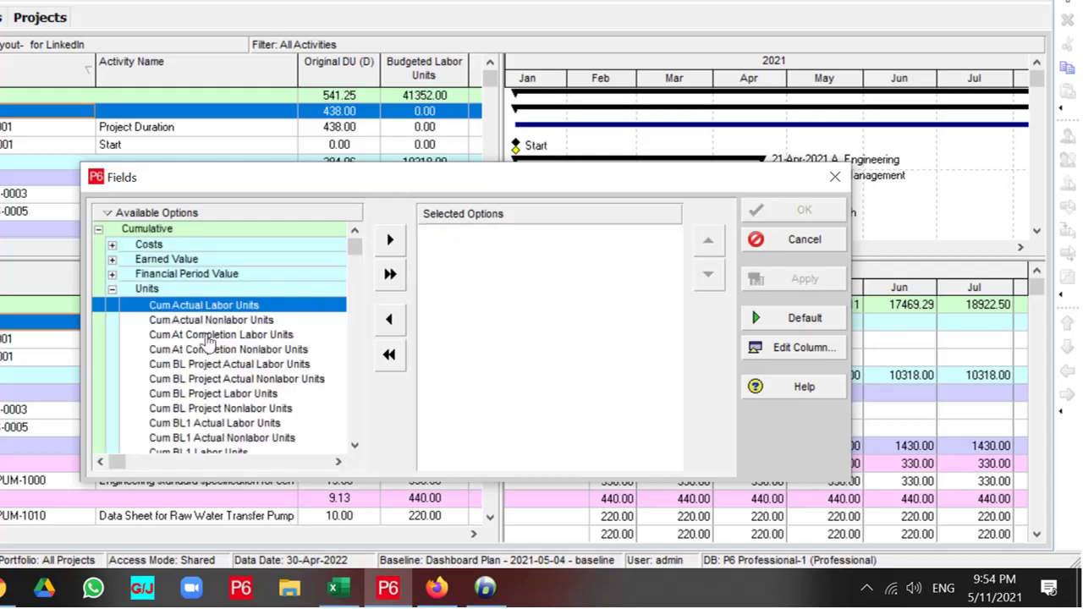
pyautogui.doubleClick(223, 321)
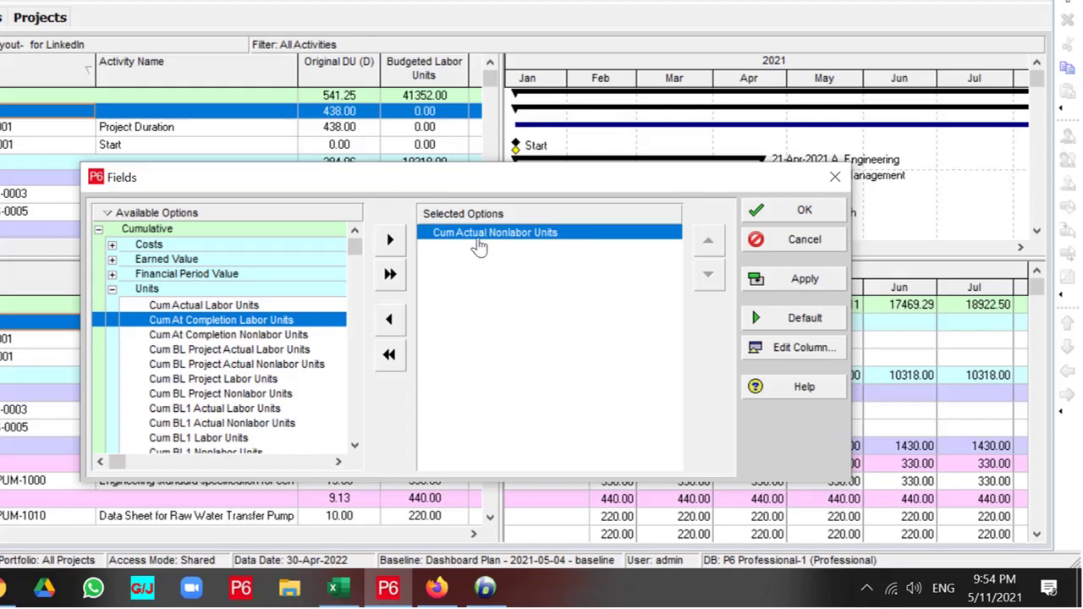
pyautogui.click(800, 210)
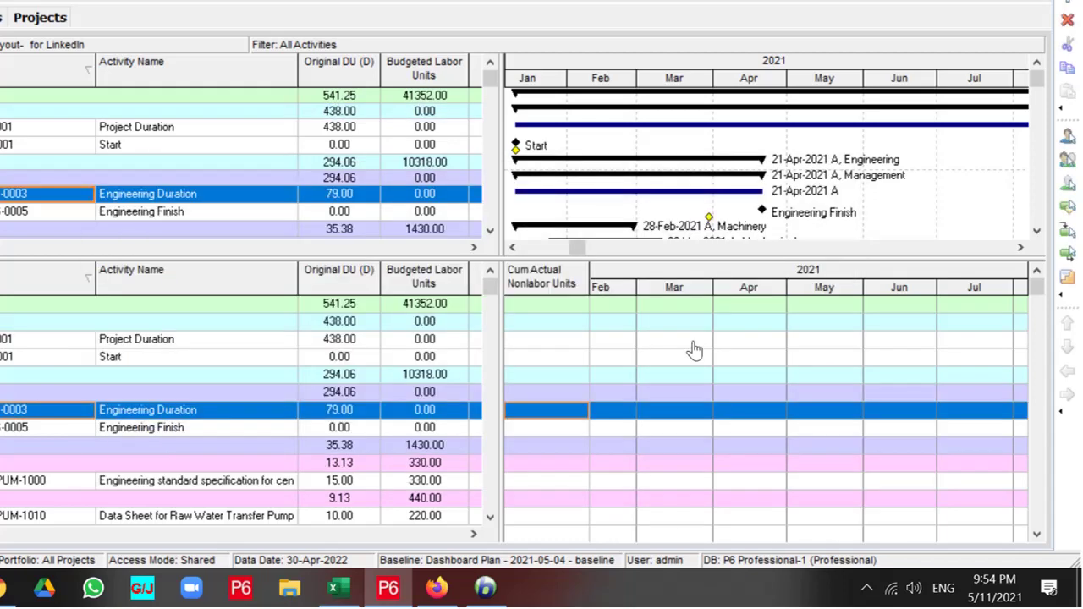
pyautogui.click(1001, 251)
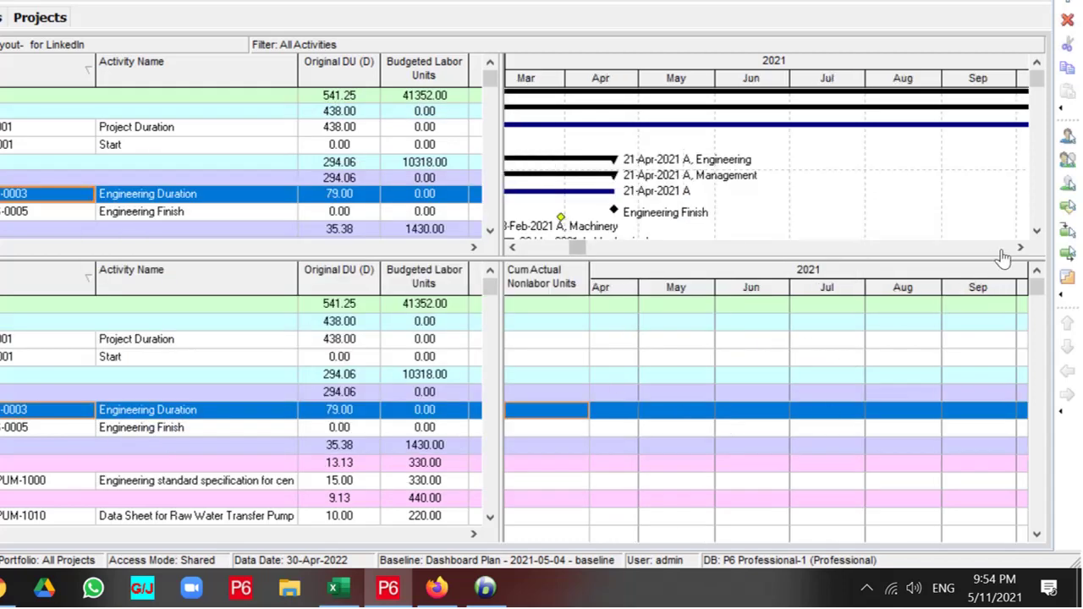
pyautogui.click(1000, 252)
pyautogui.click(1000, 252)
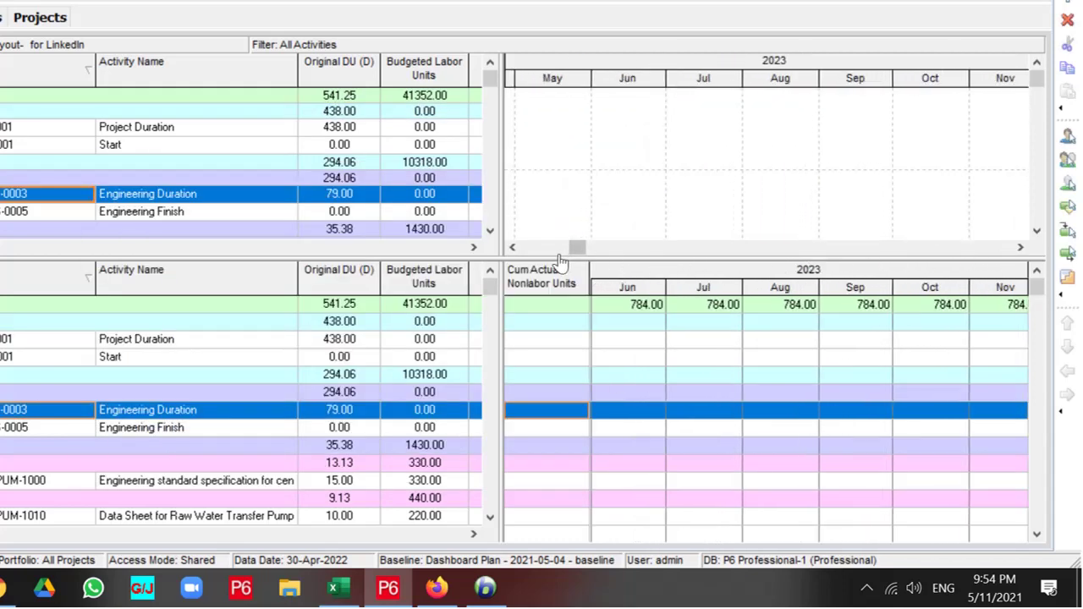
pyautogui.click(521, 250)
# - Switch the timescale to ordinal dates with a Month interval, keeping Year/Month as the date interval
pyautogui.rightClick(689, 288)
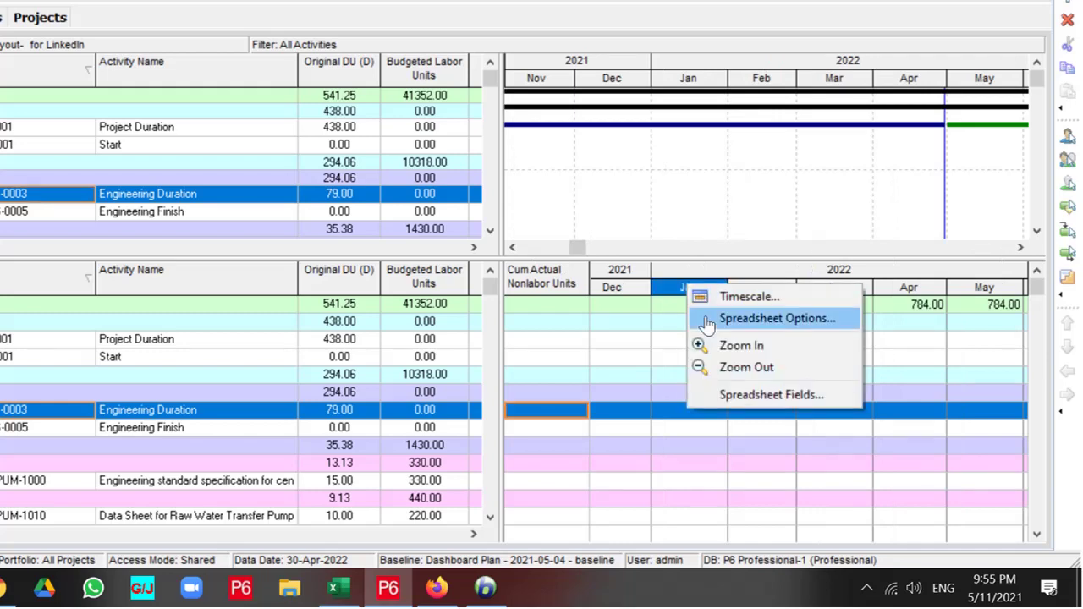
pyautogui.click(738, 296)
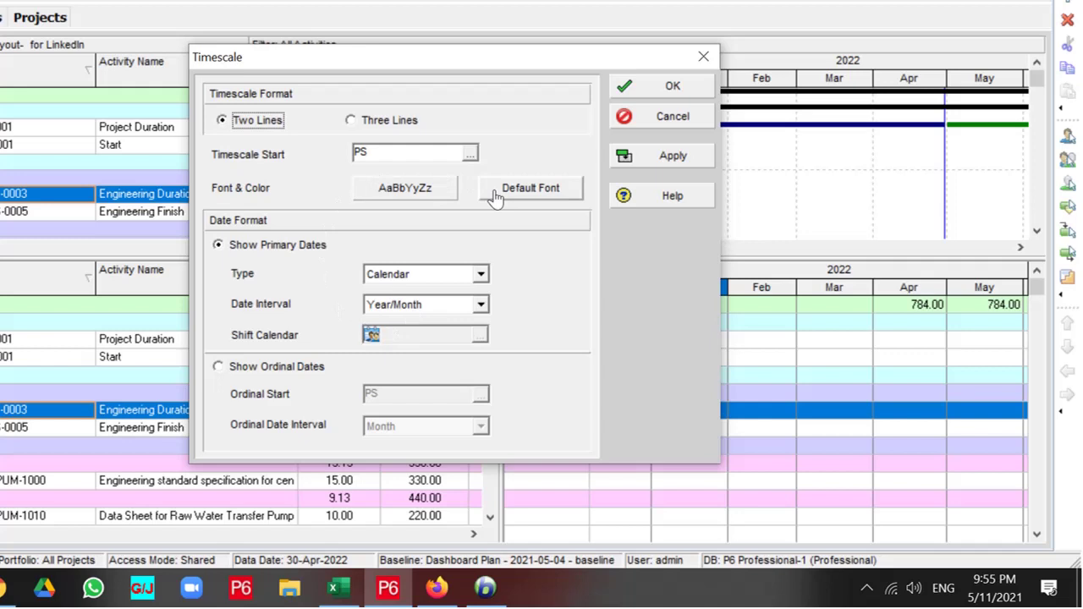
pyautogui.click(426, 306)
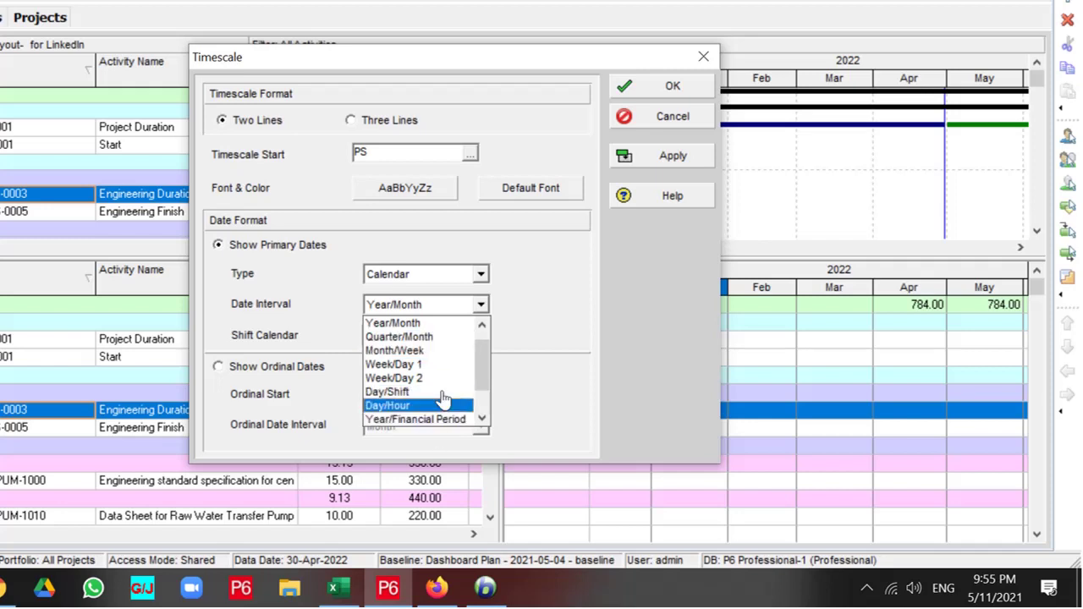
pyautogui.click(321, 316)
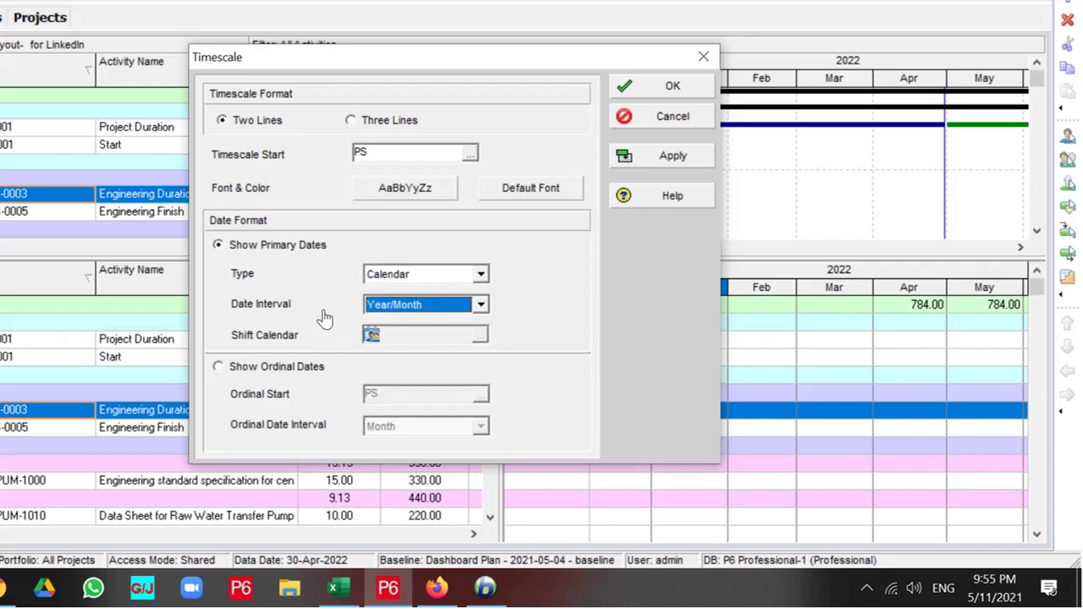
pyautogui.click(236, 370)
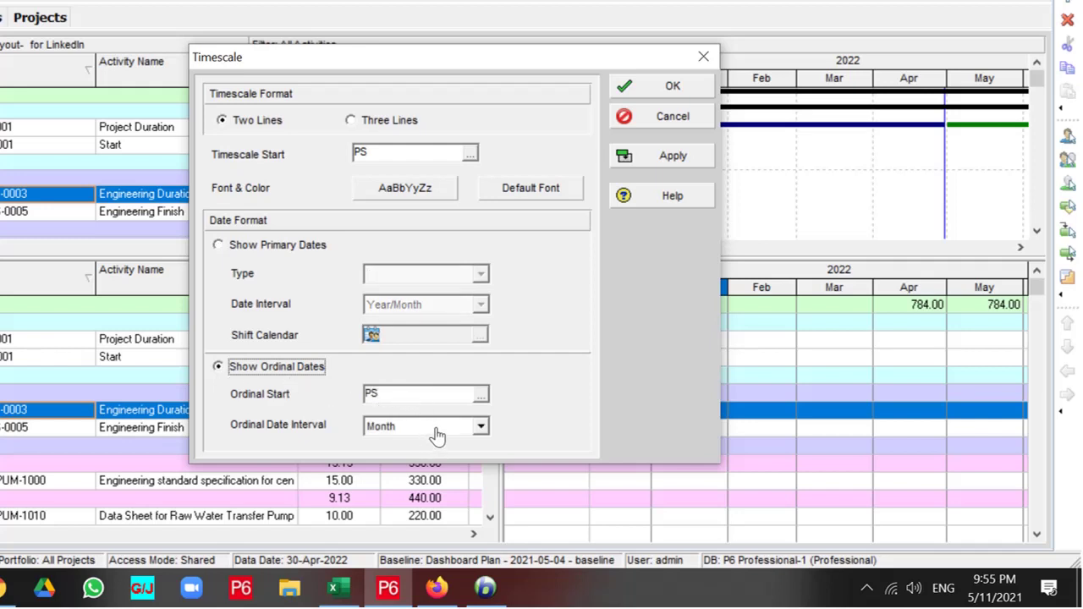
pyautogui.click(437, 435)
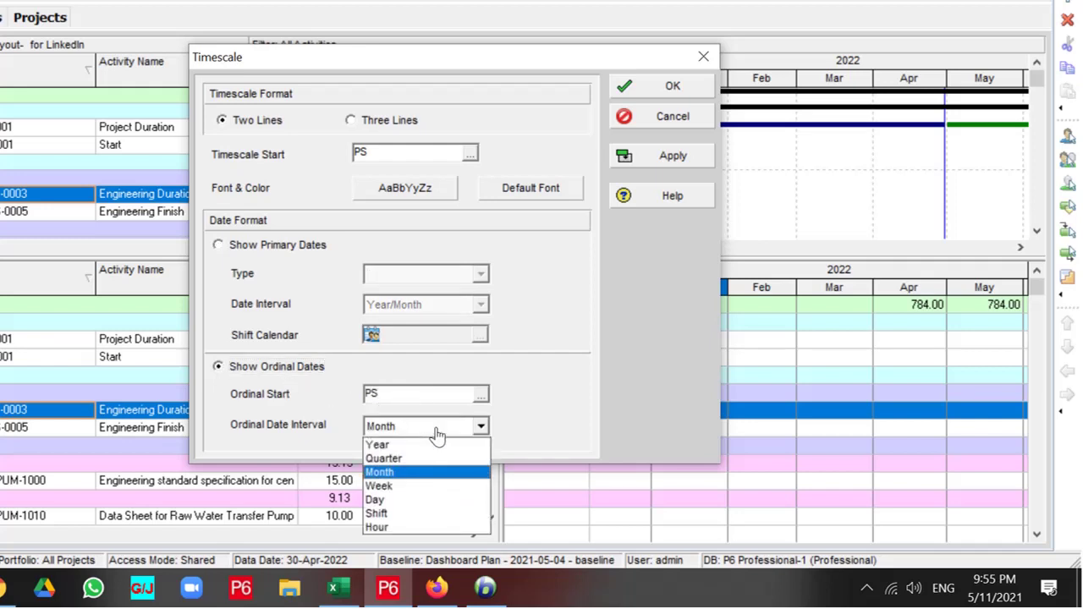
pyautogui.click(601, 431)
pyautogui.click(673, 156)
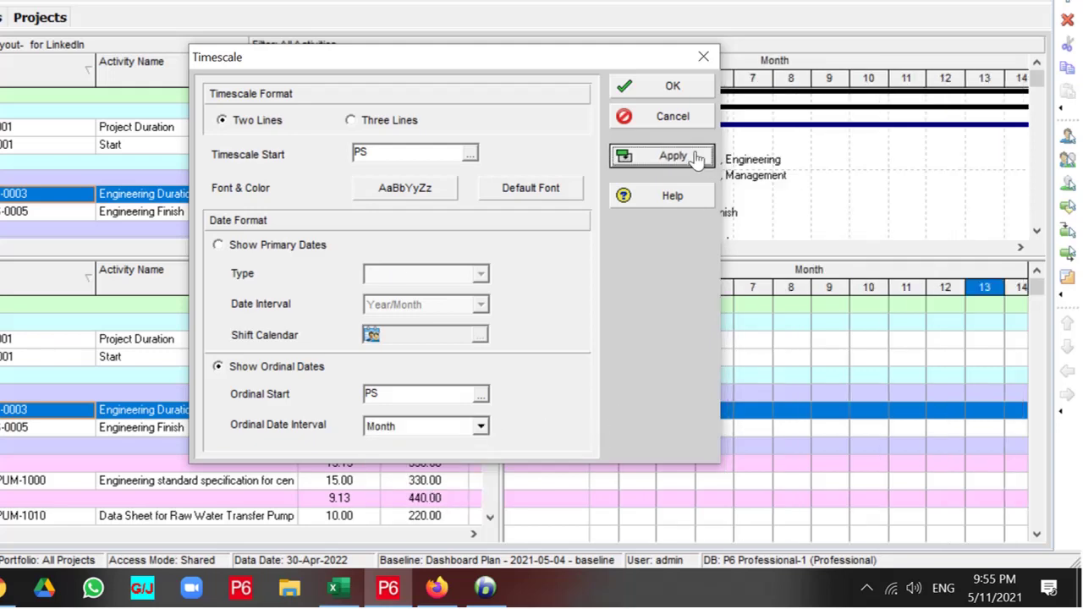
pyautogui.press('Escape')
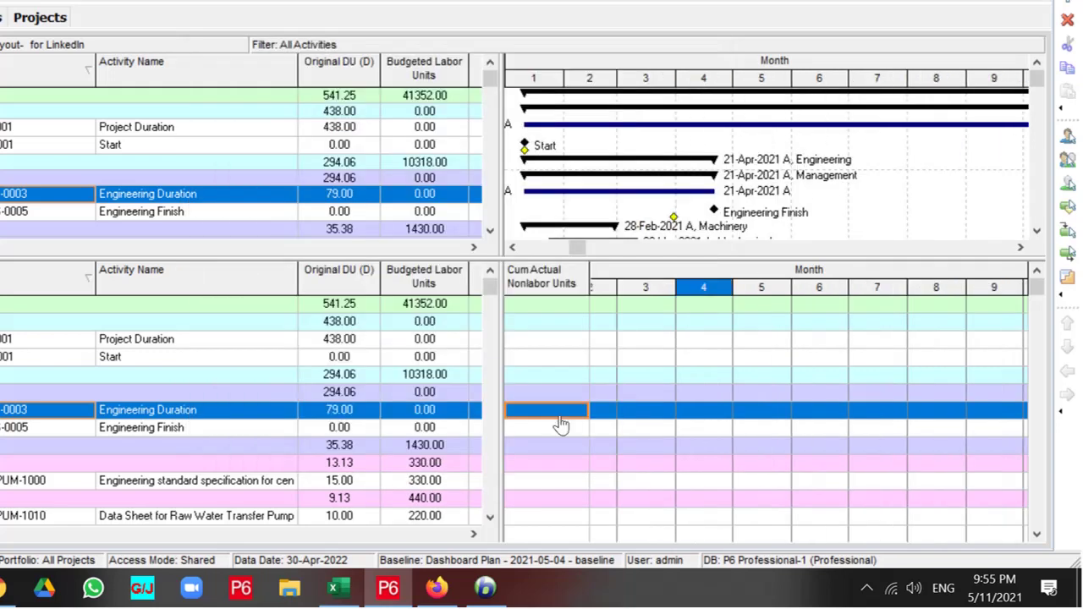
# - Swap Cum Actual Nonlabor Units back to Cum Actual Labor Units and add Cum Budgeted Labor Units
pyautogui.rightClick(546, 343)
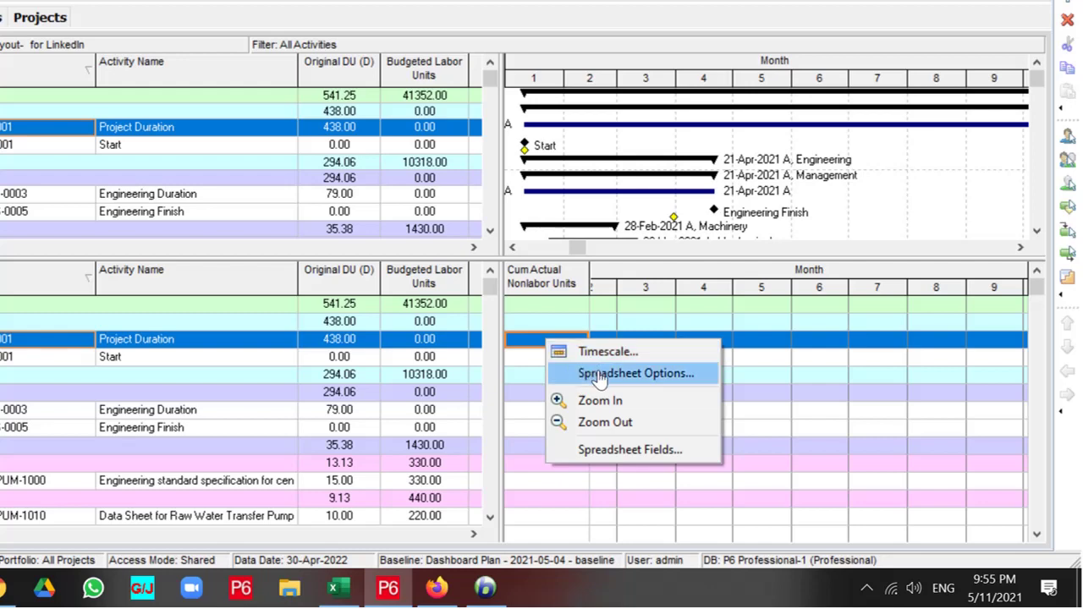
pyautogui.click(611, 451)
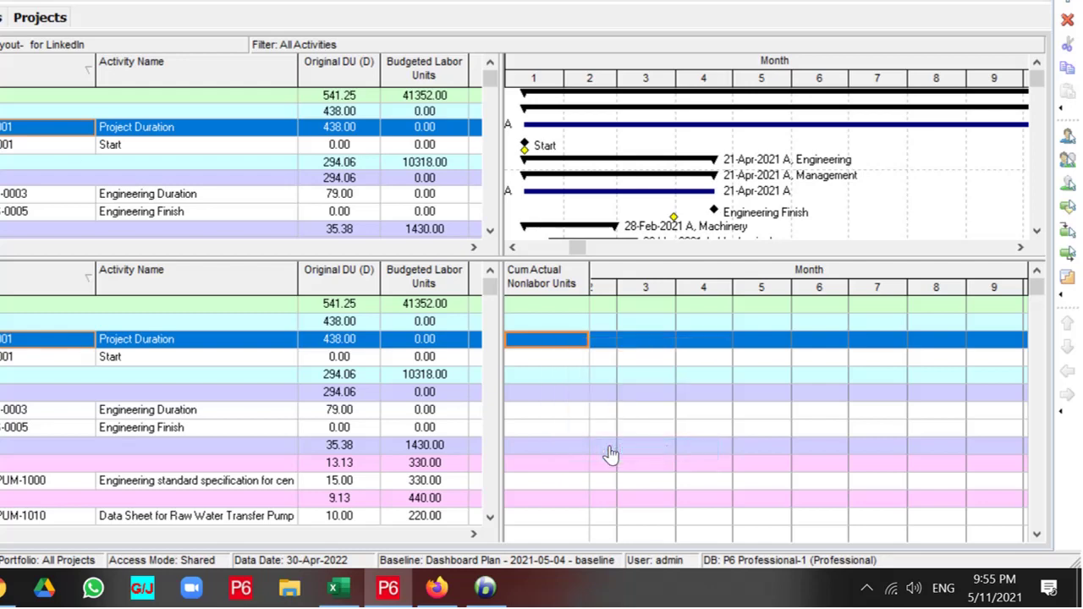
pyautogui.doubleClick(462, 235)
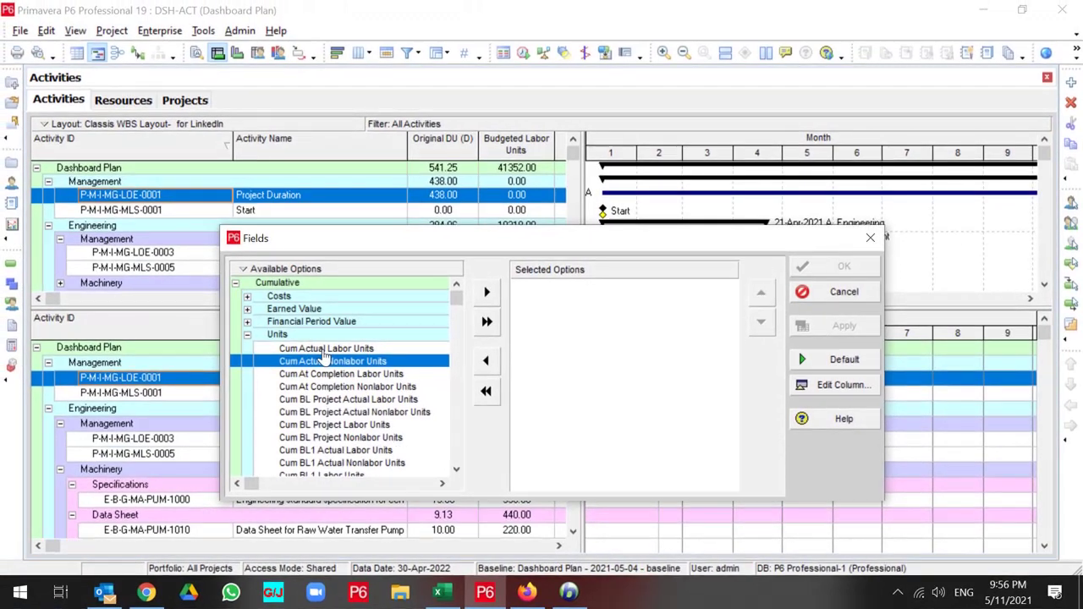
pyautogui.doubleClick(324, 350)
pyautogui.click(339, 424)
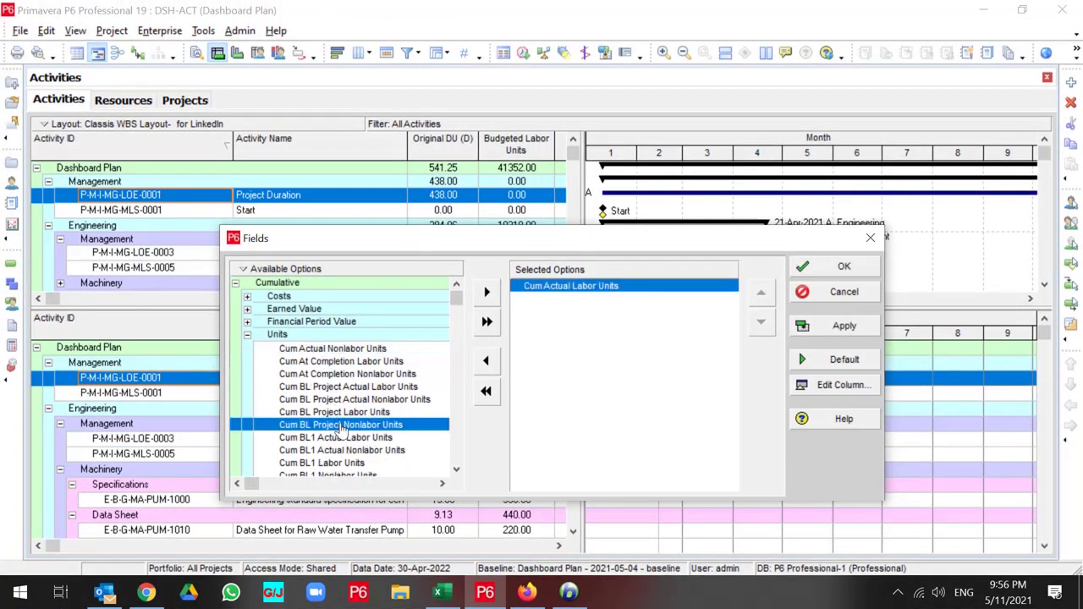
pyautogui.scroll(-2, 418, 433)
pyautogui.scroll(-1, 421, 431)
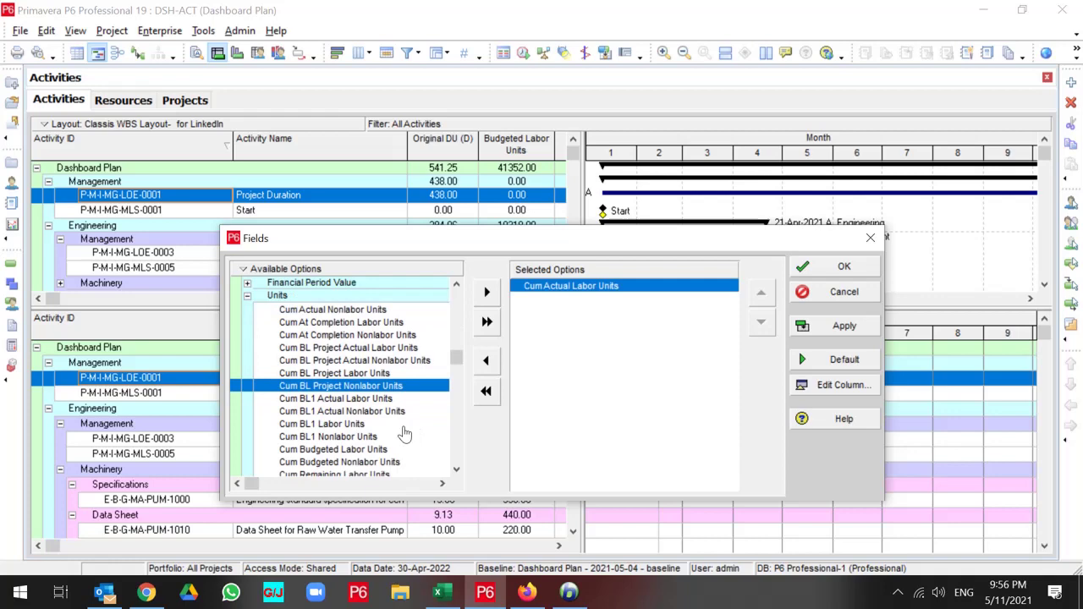
pyautogui.click(364, 451)
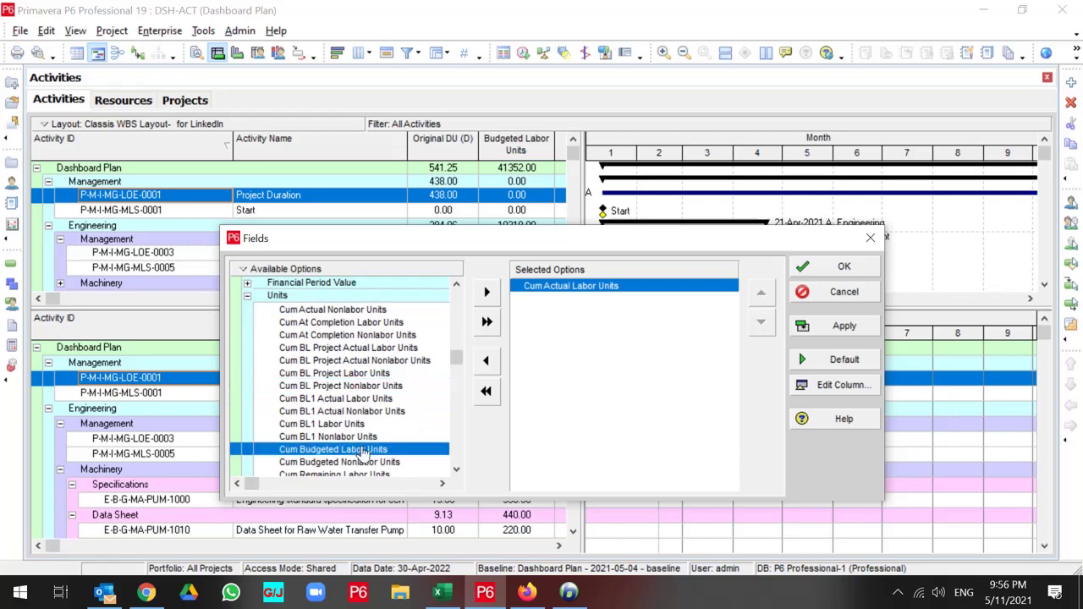
pyautogui.click(486, 292)
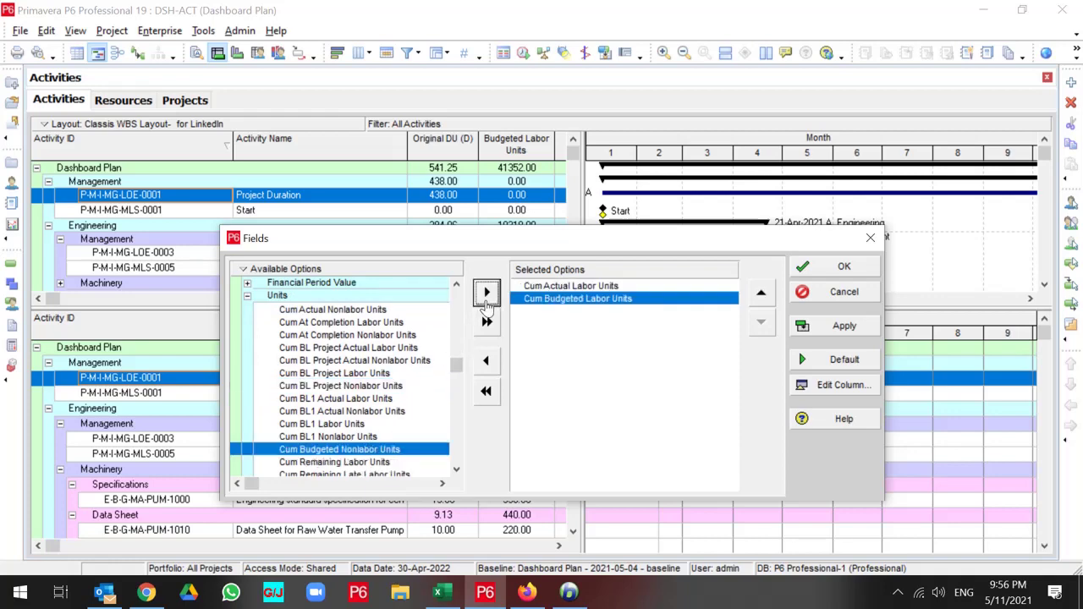
# - Add Cum Actual Labor Cost from the Costs group and apply the field changes
pyautogui.doubleClick(289, 296)
pyautogui.click(294, 301)
pyautogui.doubleClick(295, 300)
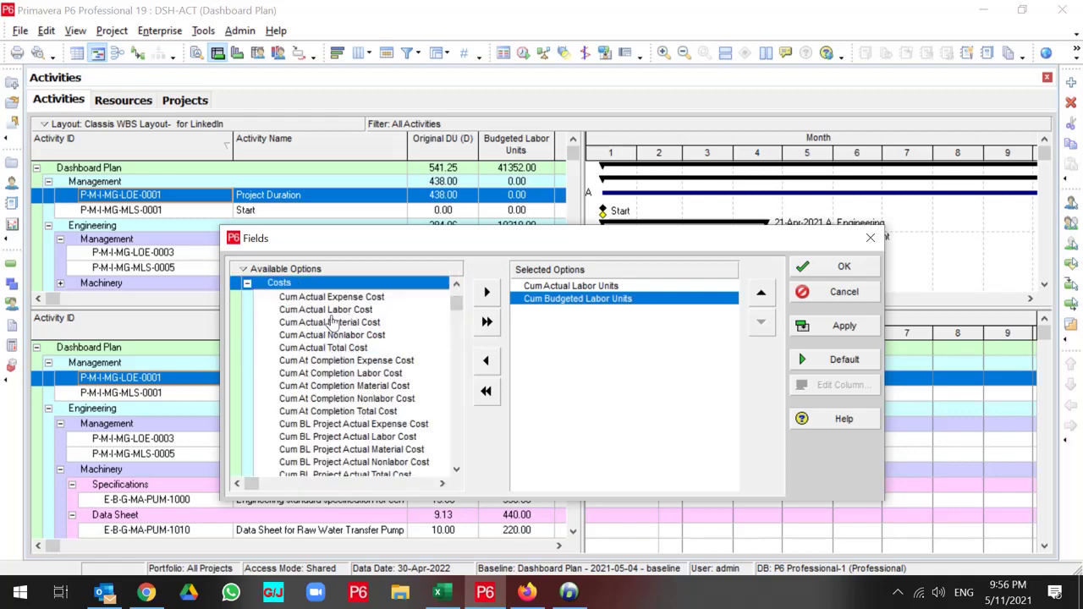
pyautogui.click(333, 312)
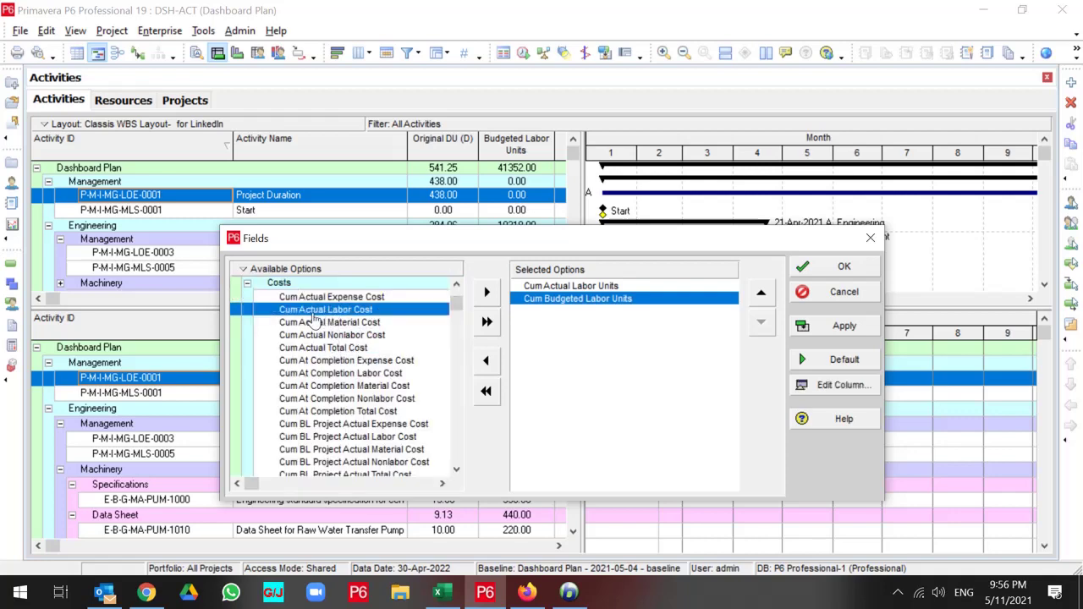
pyautogui.click(487, 292)
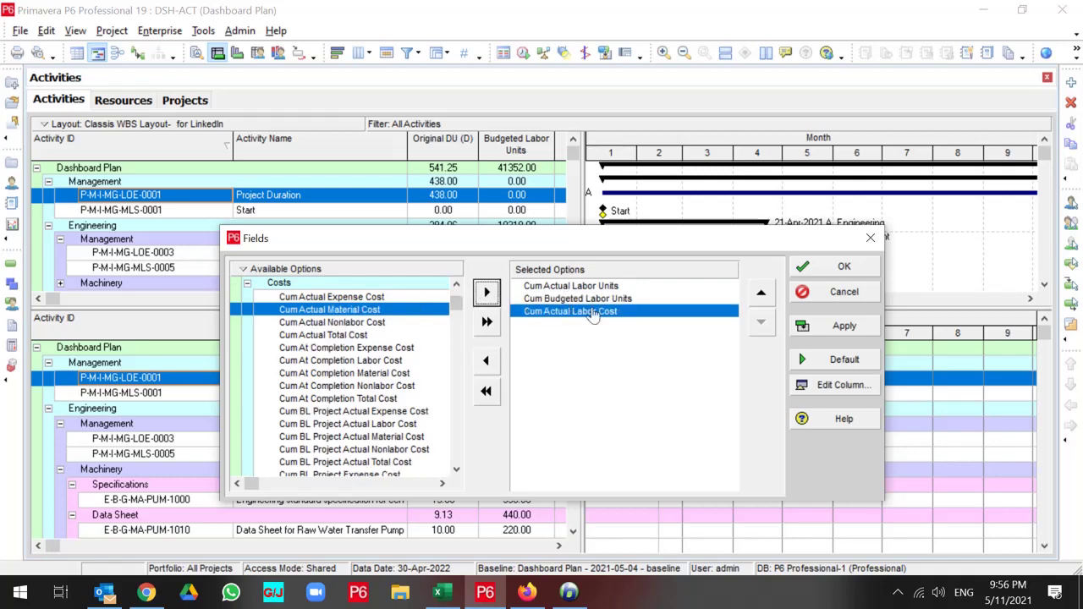
pyautogui.click(846, 327)
# - Close the field list and widen the monthly timescale columns, shifting back one month
pyautogui.click(839, 268)
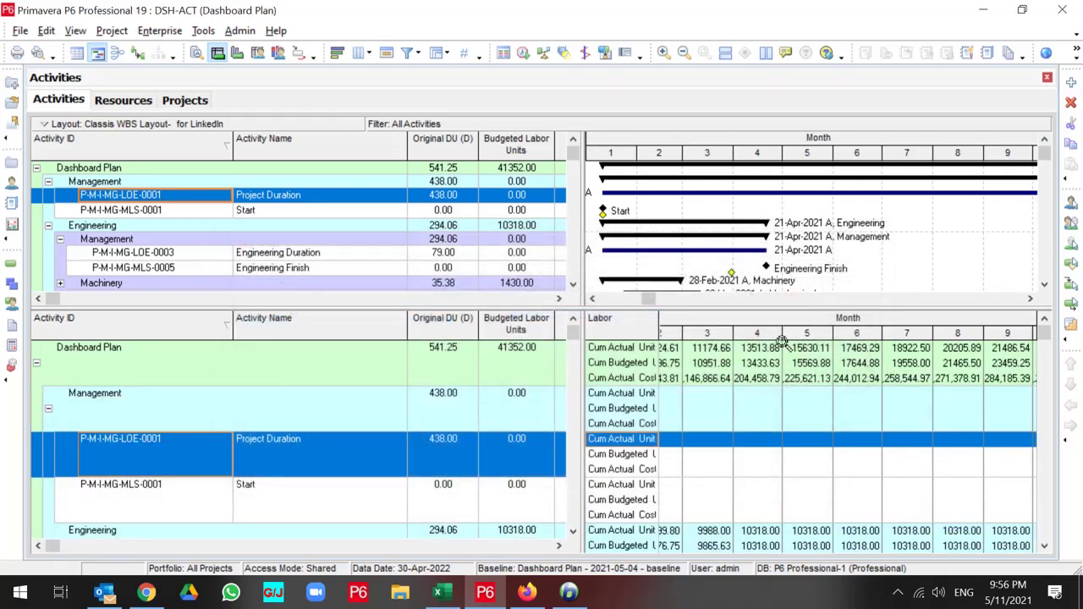
pyautogui.moveTo(726, 333); pyautogui.dragTo(782, 337)
pyautogui.click(593, 299)
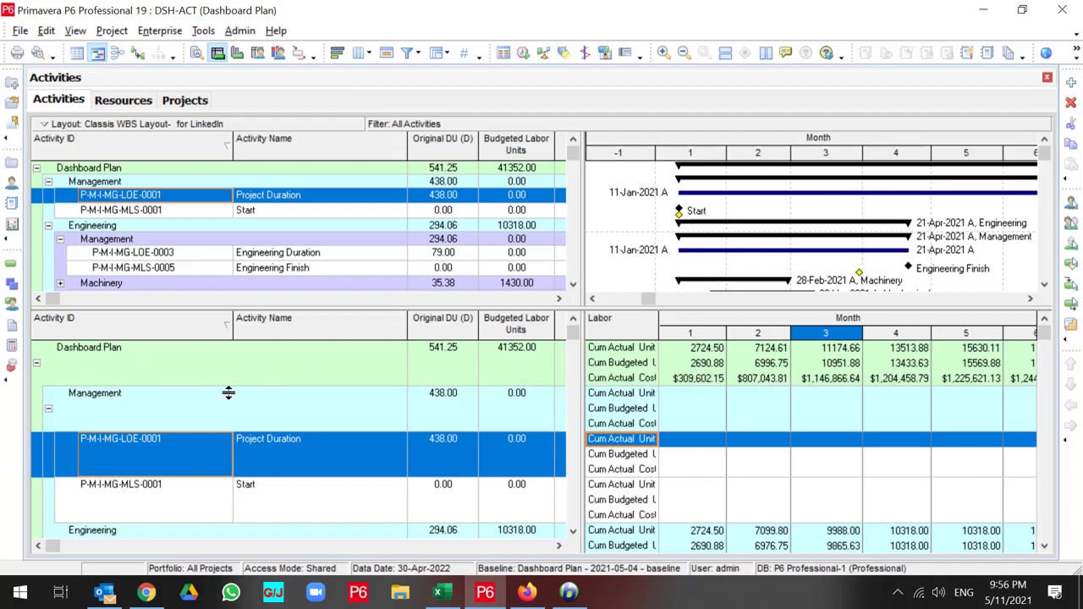
# - Collapse the Management, Engineering, Procurement and Construction WBS groups
pyautogui.click(49, 409)
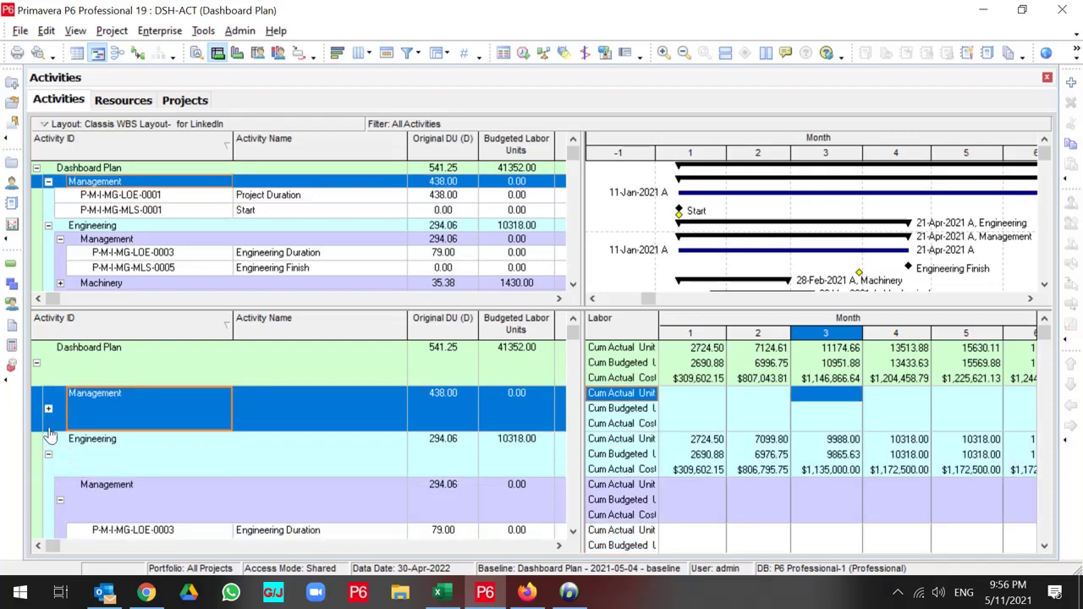
pyautogui.click(48, 455)
pyautogui.click(47, 500)
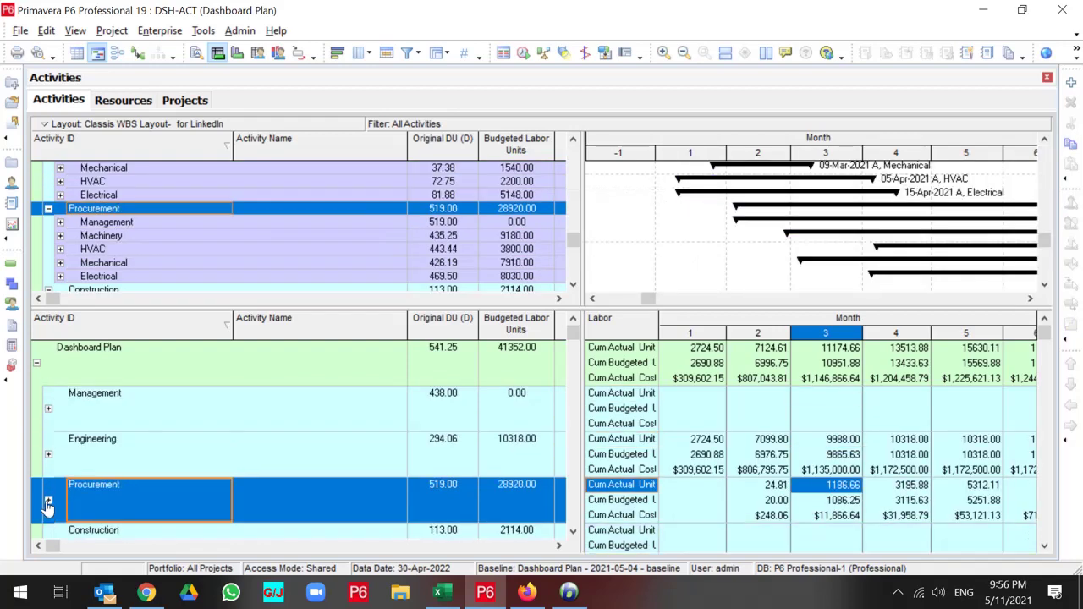
pyautogui.scroll(-1, 61, 506)
pyautogui.scroll(-1, 61, 506)
pyautogui.click(48, 459)
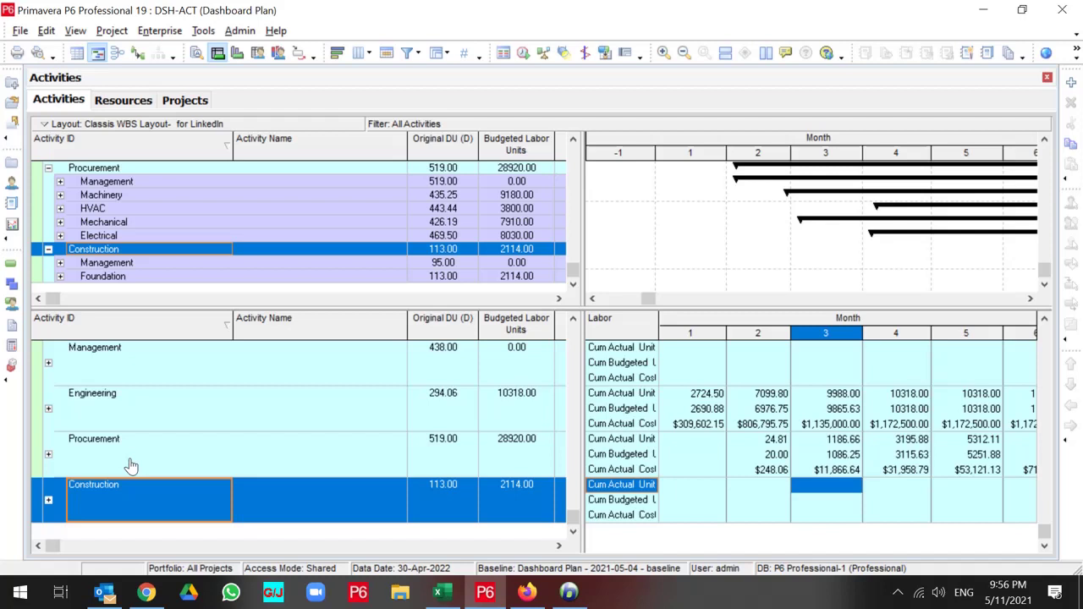
pyautogui.scroll(1, 711, 516)
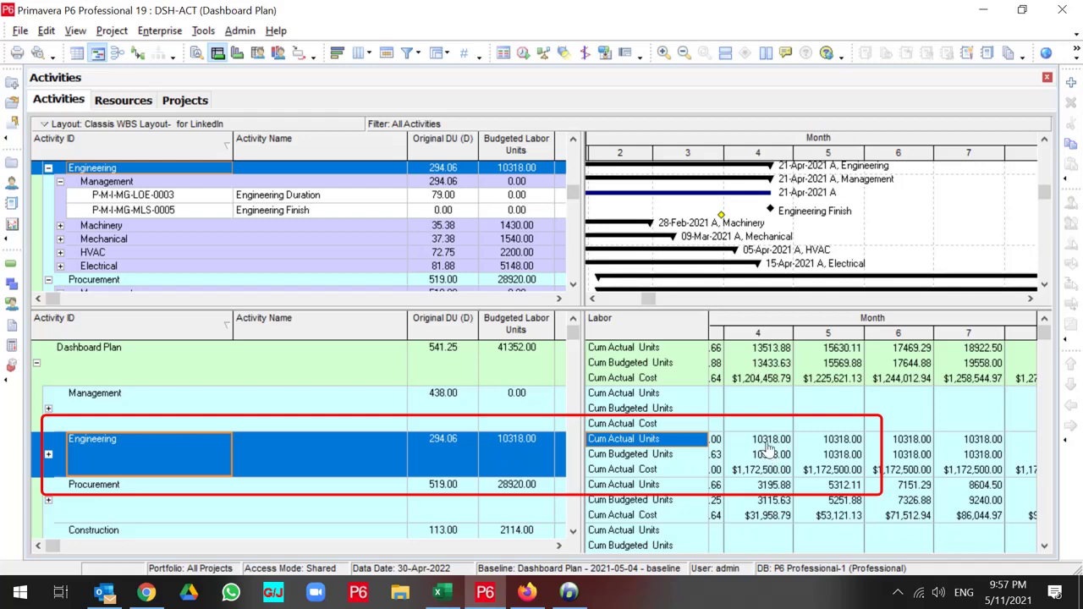
# - Move the timescale two months later to review Engineering's Cum Actual Cost totals
pyautogui.click(761, 473)
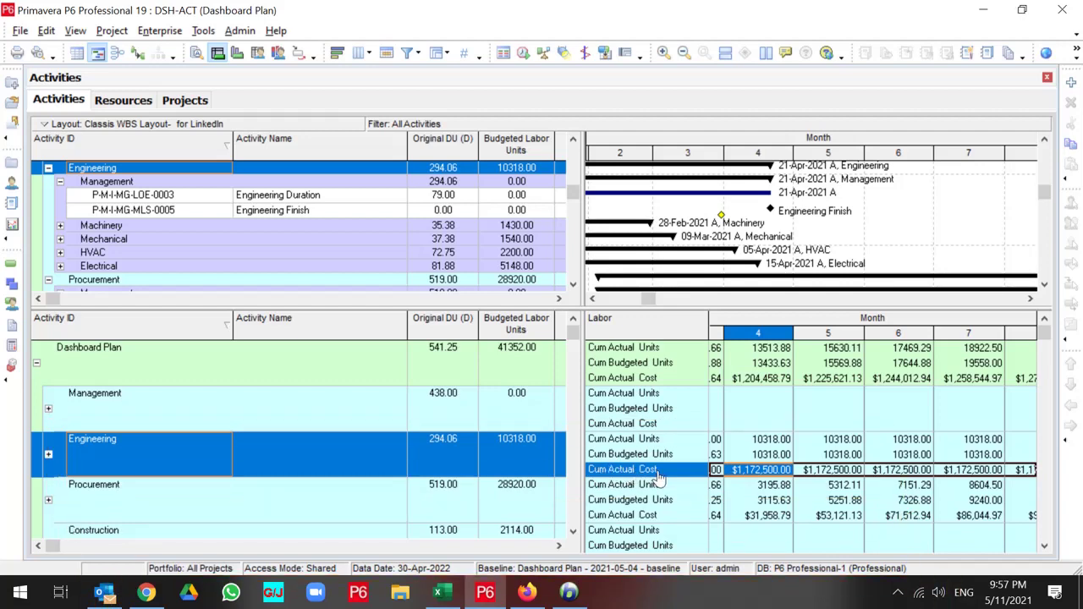
pyautogui.click(1029, 300)
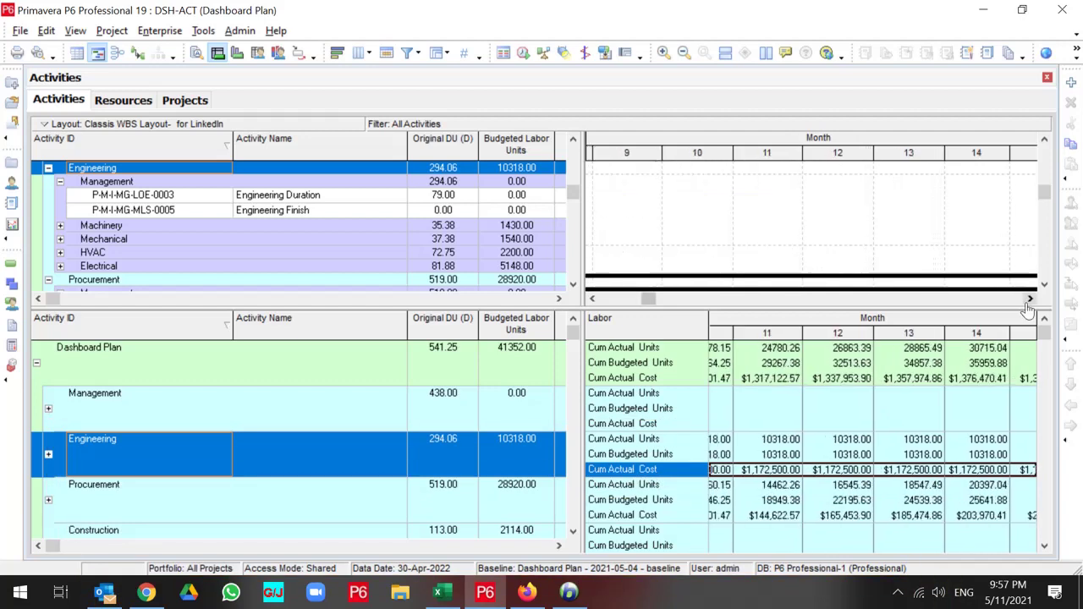
pyautogui.click(1030, 299)
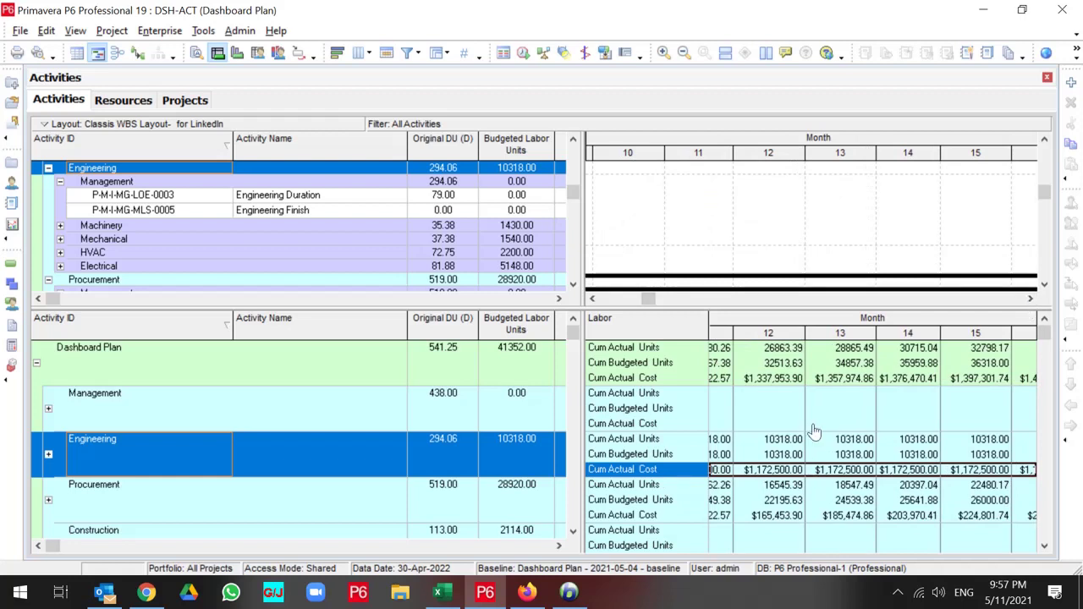
pyautogui.click(773, 456)
# - Select and copy all activity rows with their monthly labor usage, then go to the Excel practice file
pyautogui.hotkey('ctrl', 'a')
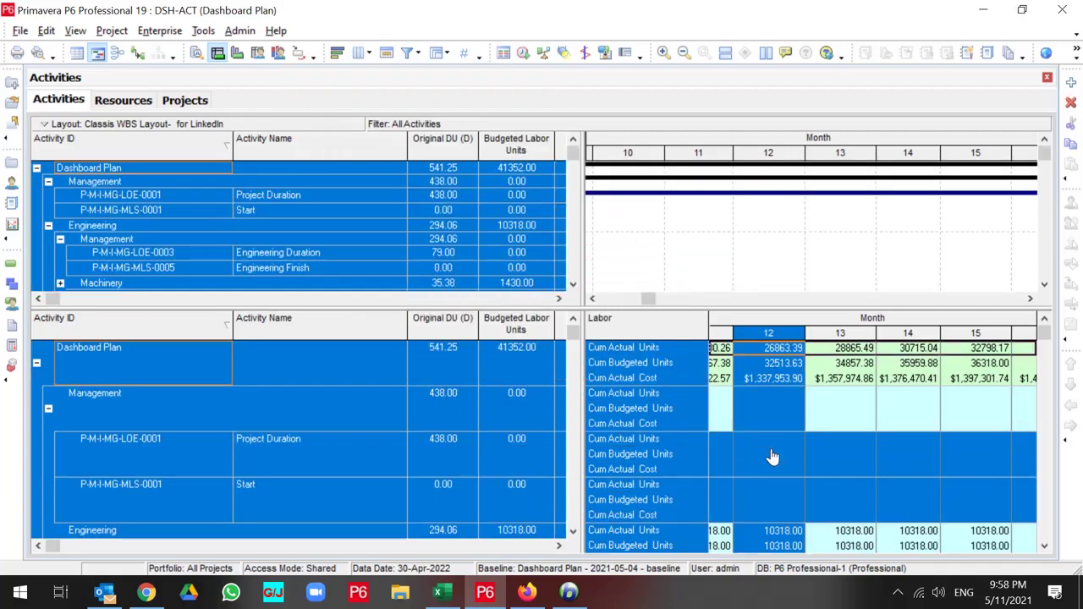
pyautogui.rightClick(738, 454)
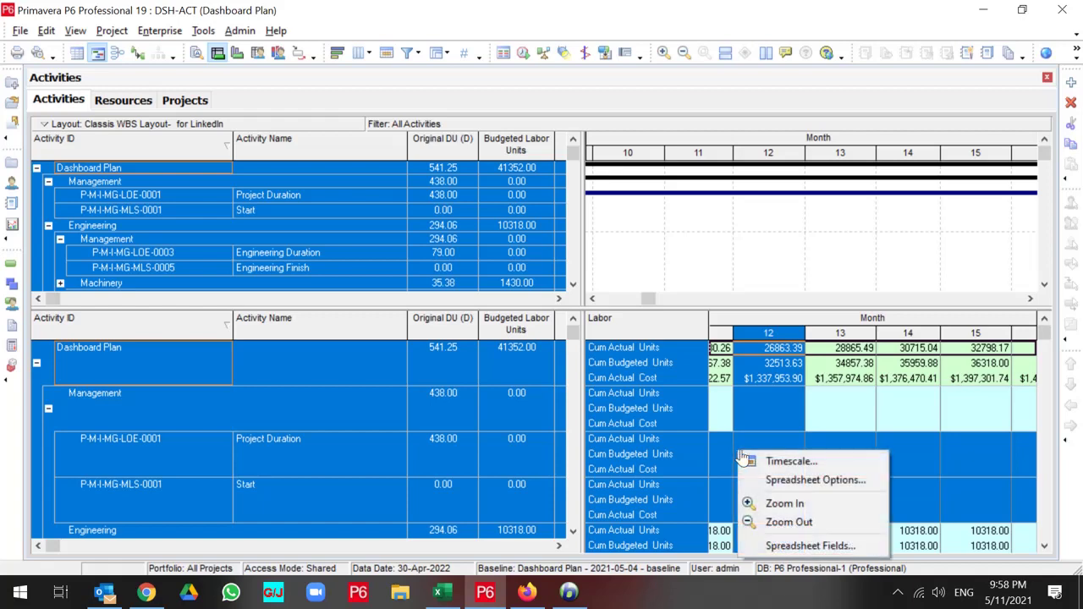
pyautogui.click(785, 409)
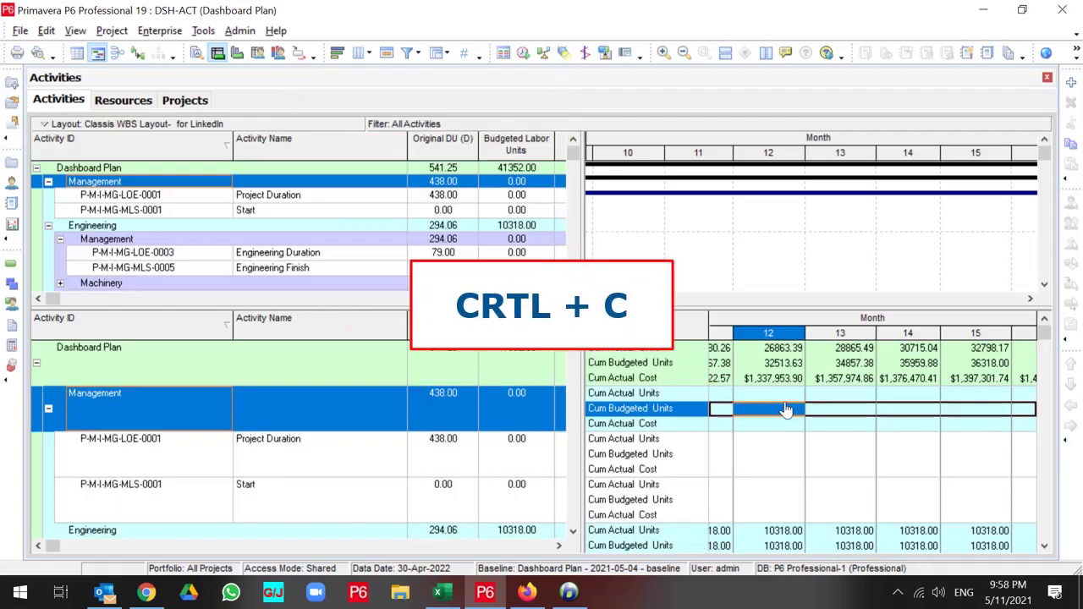
pyautogui.hotkey('ctrl', 'a')
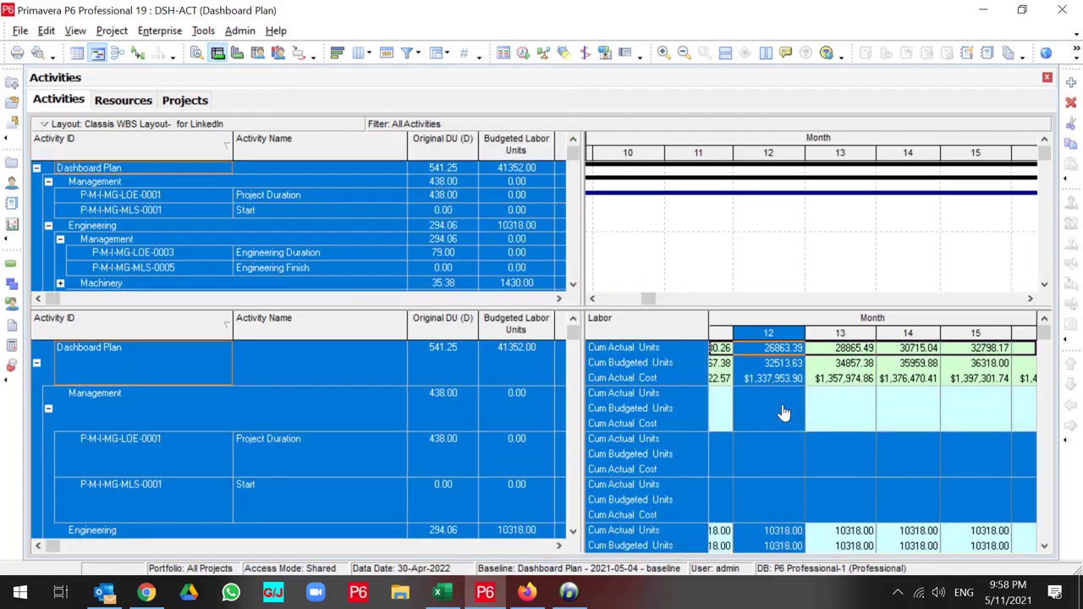
pyautogui.click(438, 592)
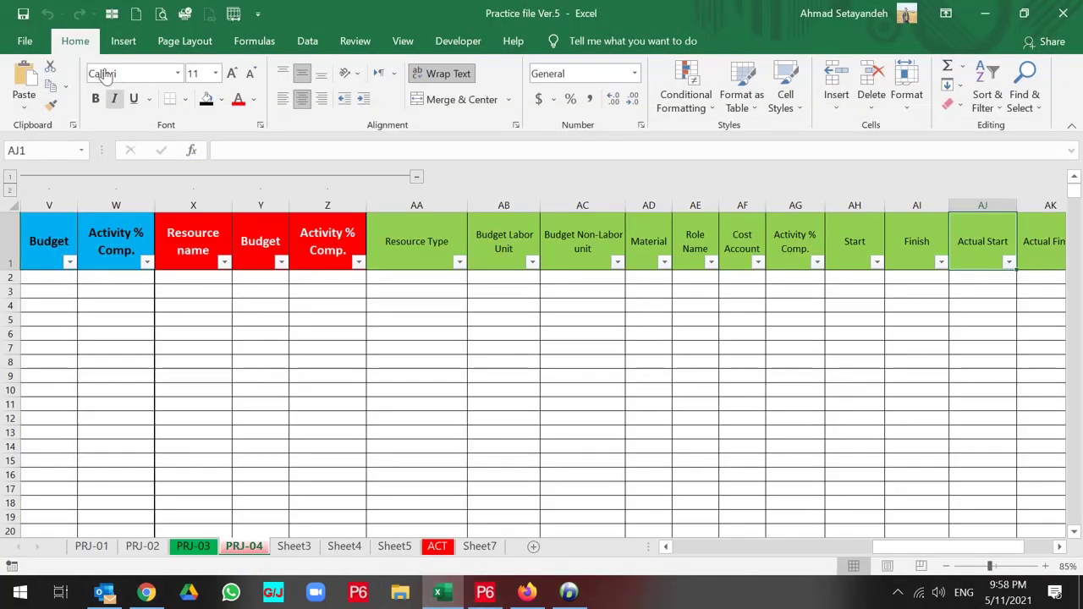
# - Create a new blank workbook and paste the copied usage table at cell A1
pyautogui.click(23, 43)
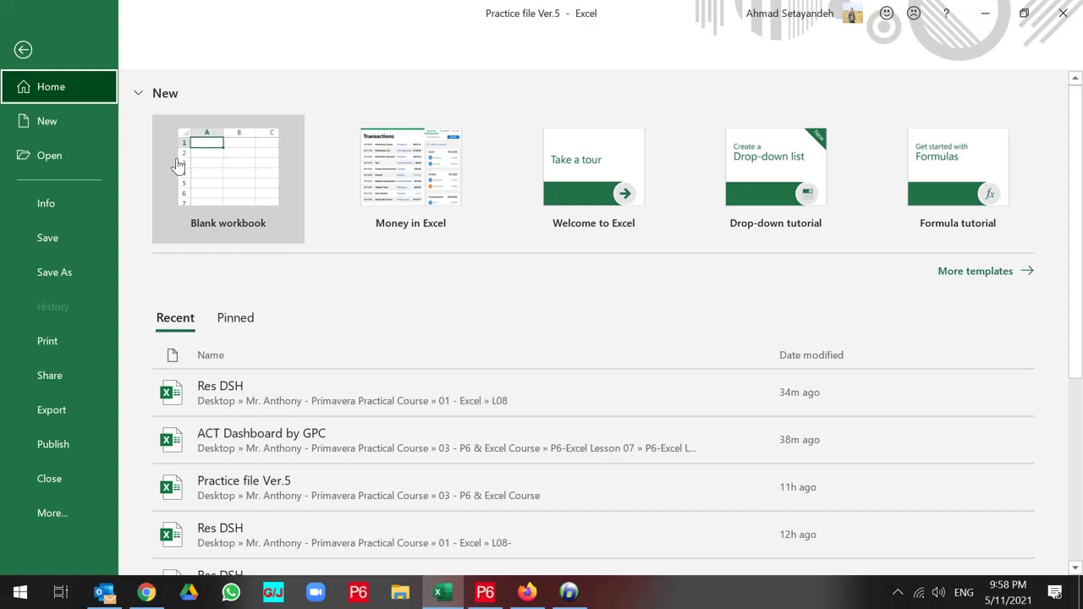
pyautogui.click(220, 169)
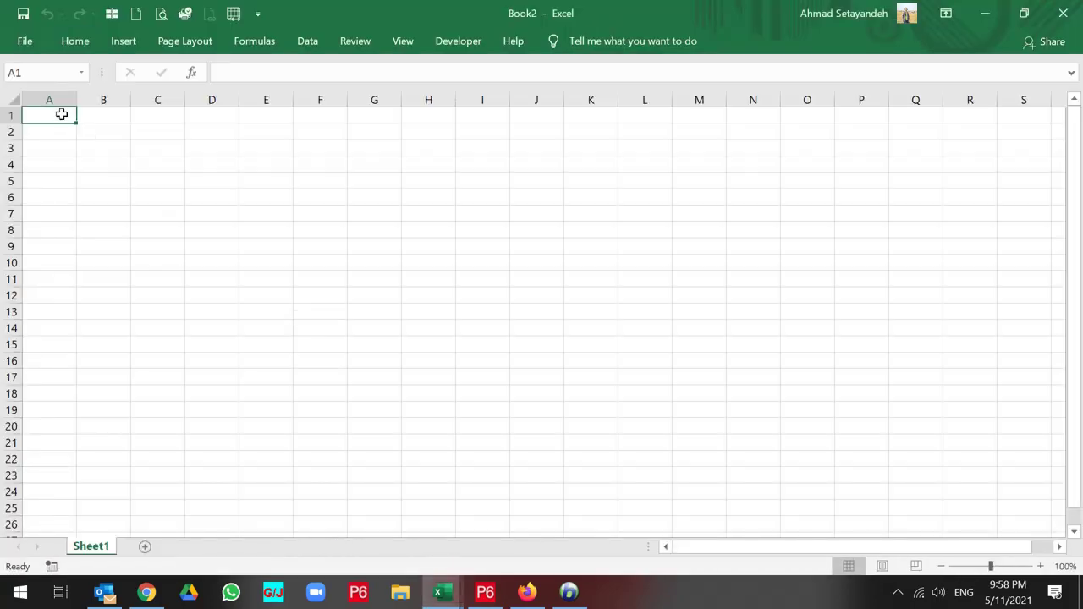
pyautogui.rightClick(62, 114)
pyautogui.click(94, 190)
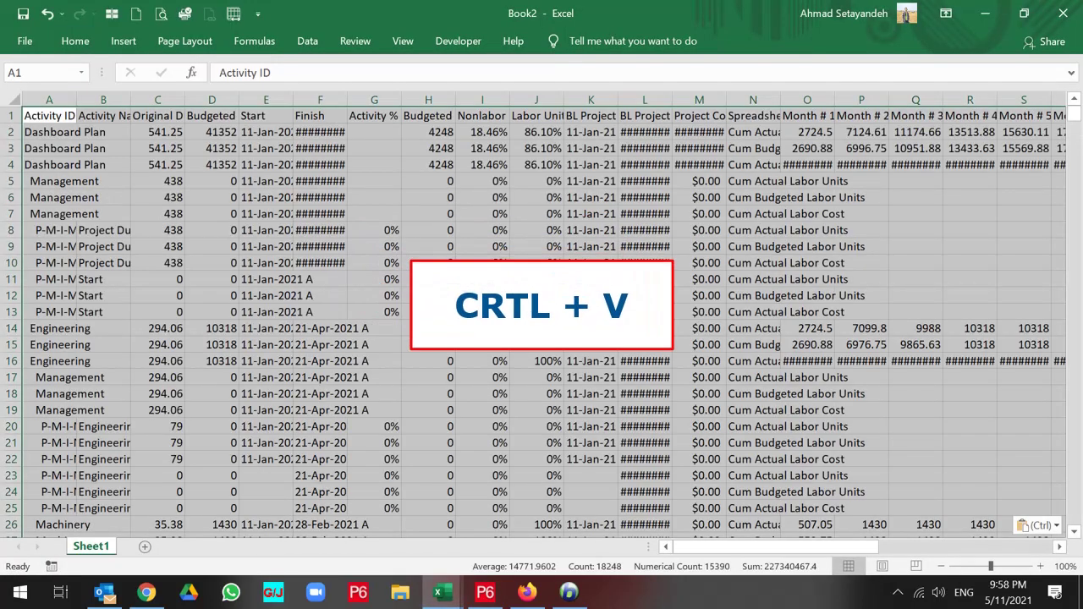
pyautogui.click(575, 246)
# - Autofit column N to its Spreadsheet Field names, return to the sheet top, and go back to P6
pyautogui.doubleClick(780, 100)
pyautogui.moveTo(762, 132); pyautogui.dragTo(766, 507)
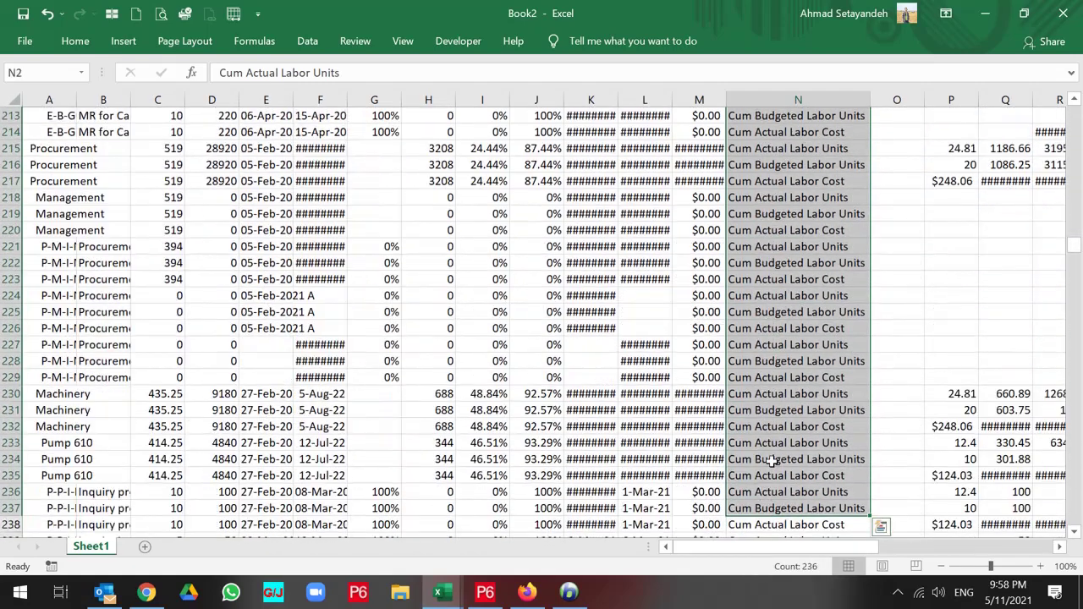
pyautogui.scroll(15, 772, 460)
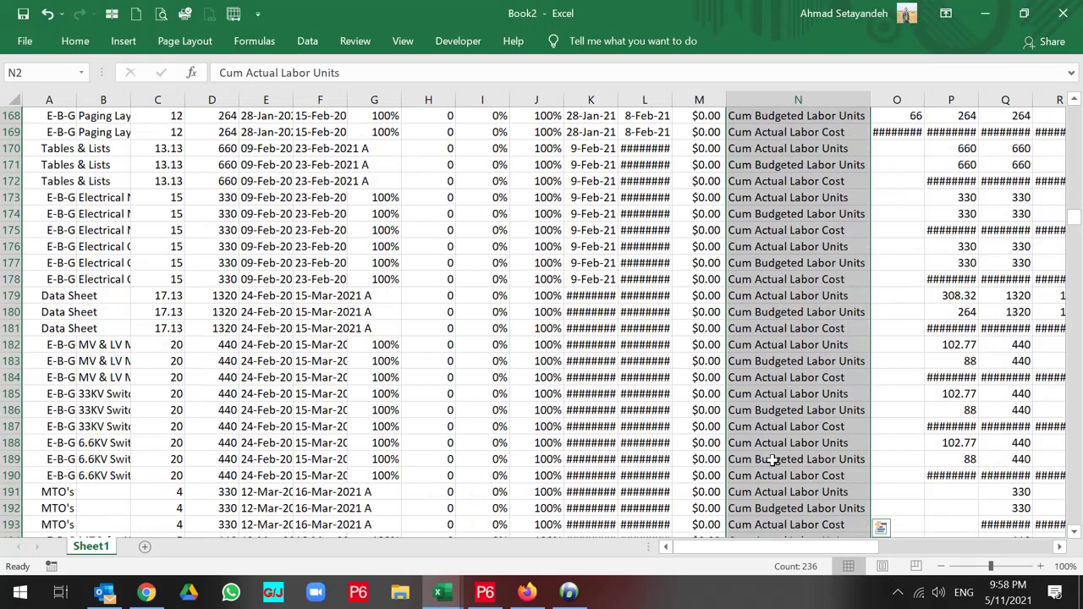
pyautogui.hotkey('ctrl', 'Up')
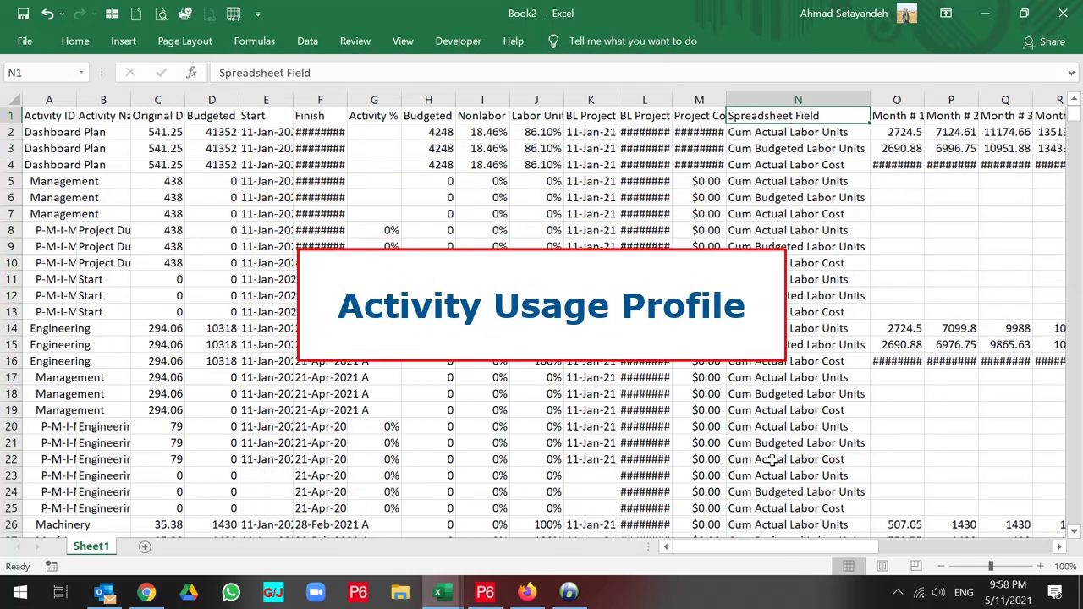
pyautogui.hotkey('alt', 'Tab')
pyautogui.press('Tab')
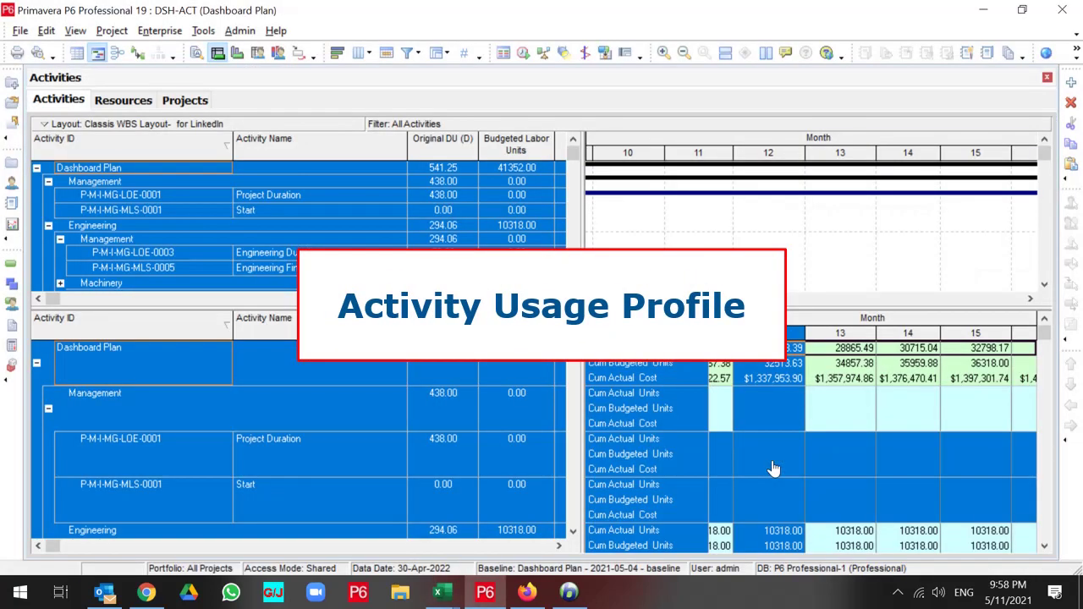
# - Show the labor usage profile chart below a taller activity table, compressed to span months 2 to 16
pyautogui.click(237, 53)
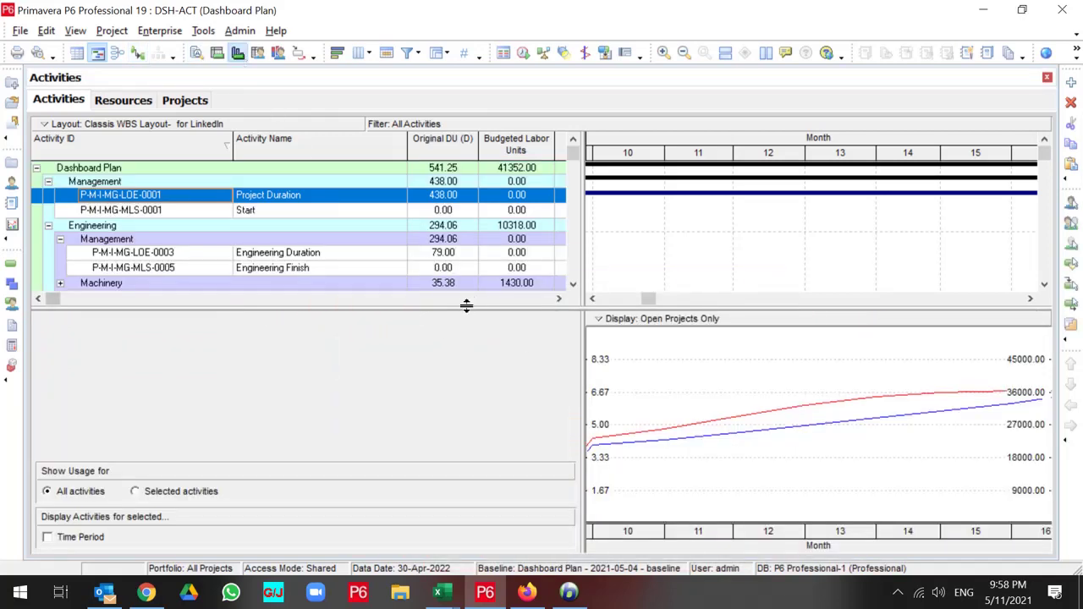
pyautogui.moveTo(467, 306); pyautogui.dragTo(462, 349)
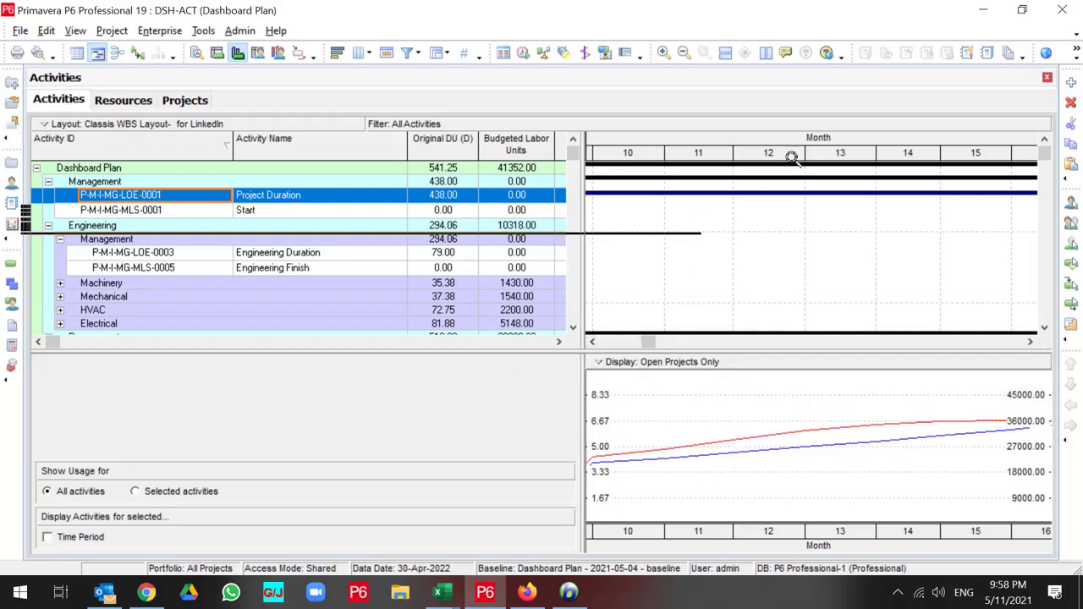
pyautogui.moveTo(792, 159); pyautogui.dragTo(678, 155)
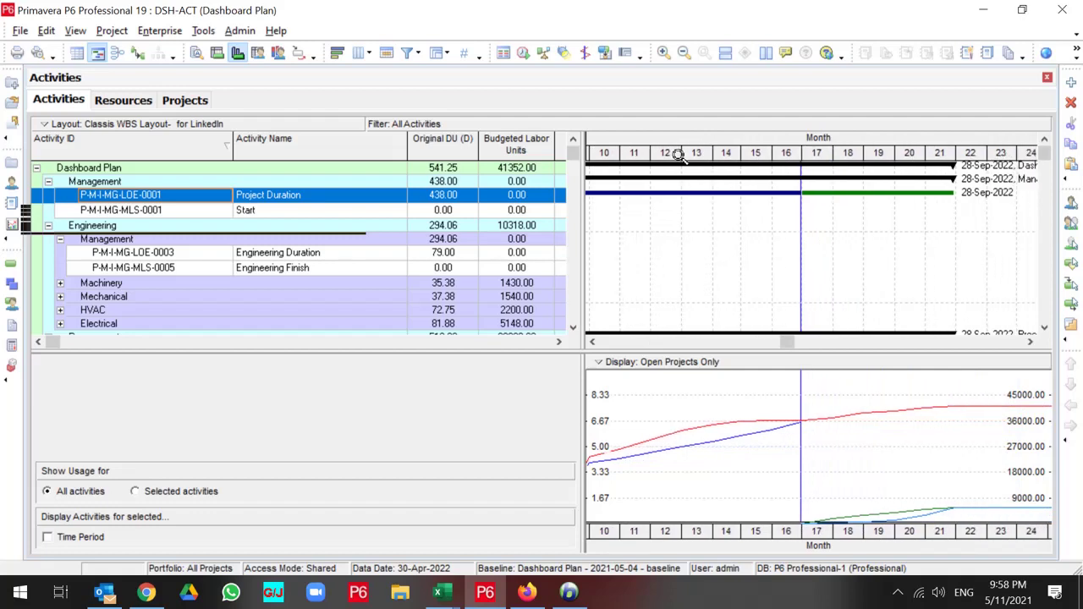
pyautogui.click(592, 341)
pyautogui.rightClick(668, 410)
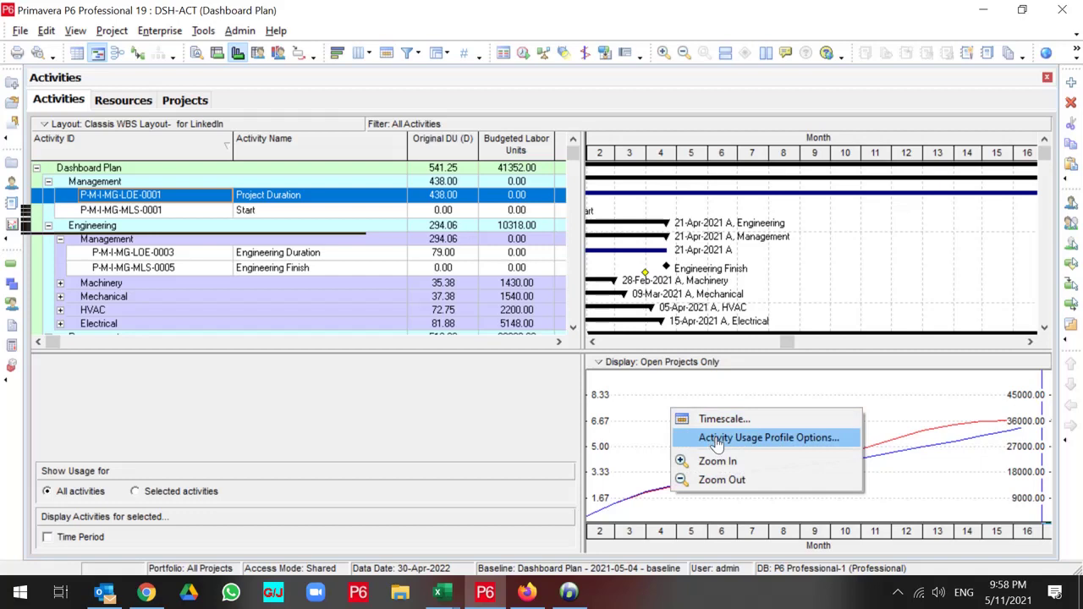
# - Set Budgeted, Actual, Remaining Early and Remaining Late units to By Date instead of Cumulative
pyautogui.click(801, 440)
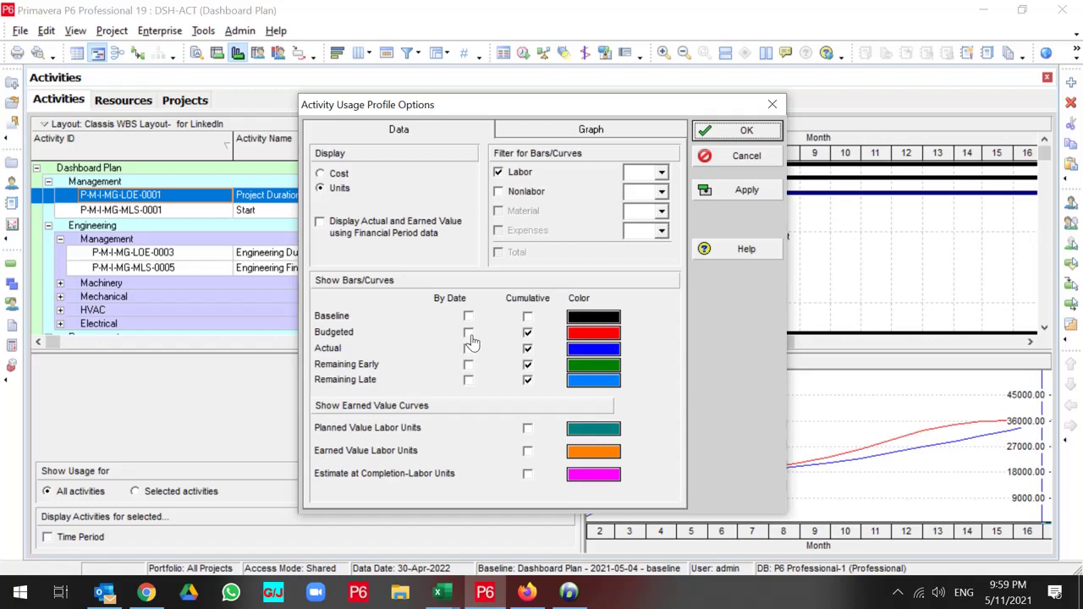
pyautogui.click(468, 332)
pyautogui.click(468, 348)
pyautogui.click(468, 364)
pyautogui.click(468, 380)
pyautogui.click(527, 332)
pyautogui.click(527, 348)
pyautogui.click(528, 364)
pyautogui.click(528, 379)
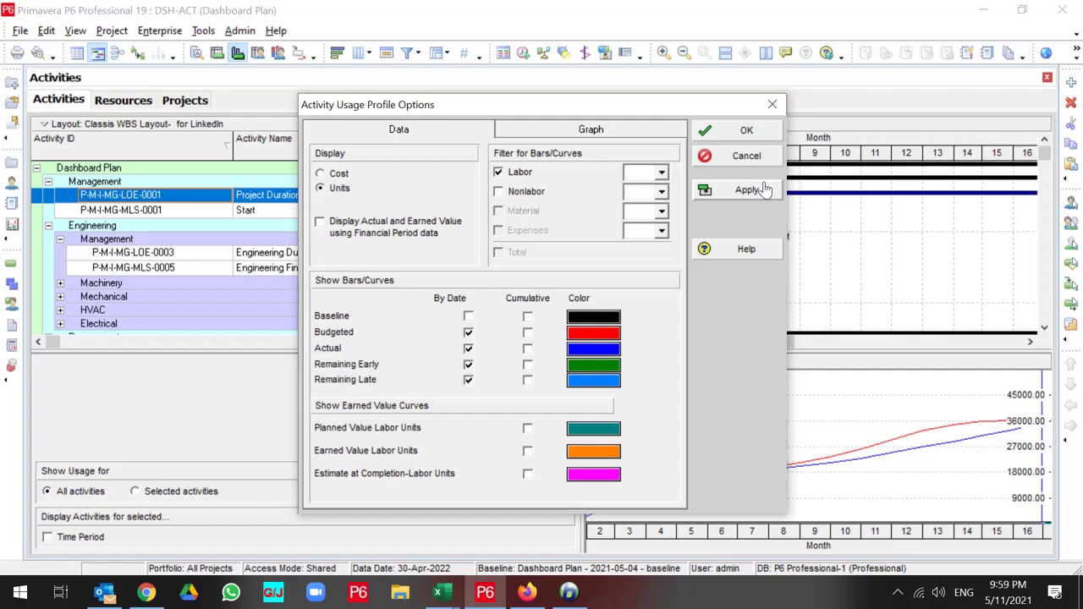
pyautogui.click(764, 190)
# - Compress the timescale to show months -1 to 21 and narrow the activity table to IDs and names
pyautogui.click(746, 130)
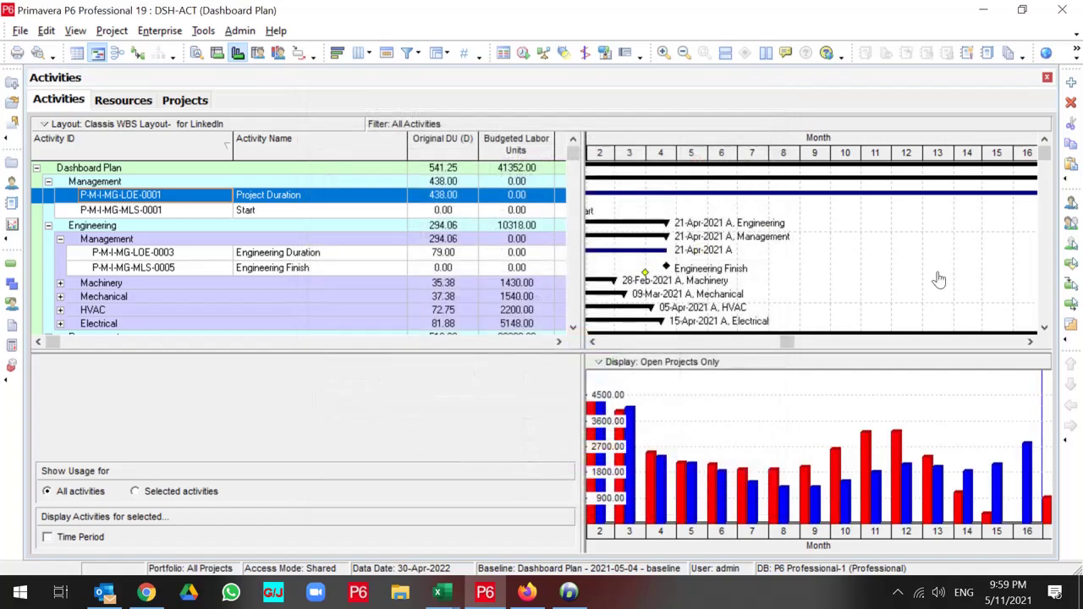
pyautogui.click(593, 342)
pyautogui.click(592, 342)
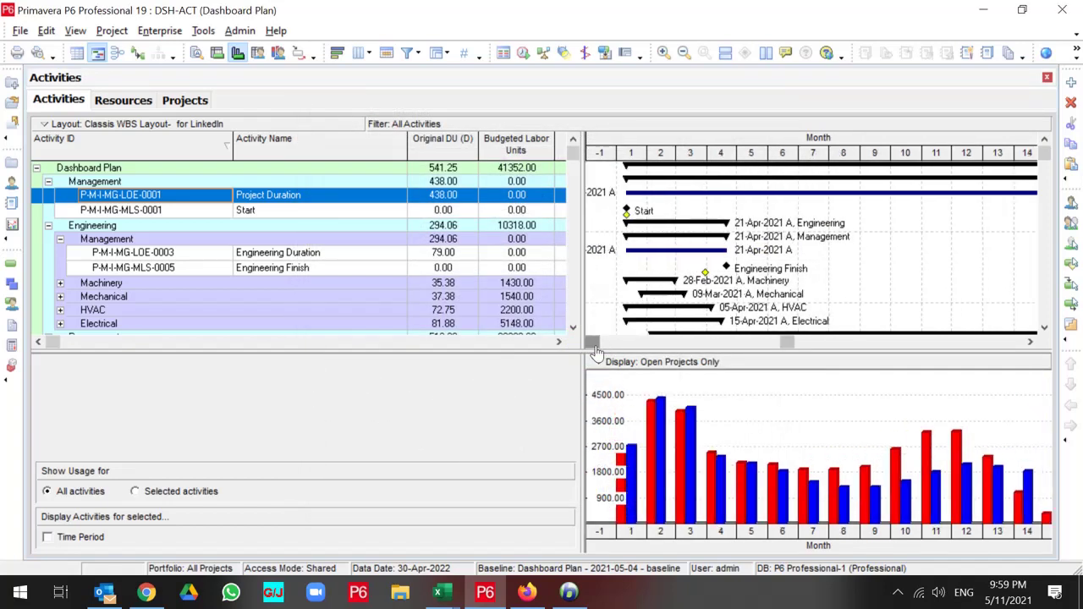
pyautogui.moveTo(937, 158); pyautogui.dragTo(832, 160)
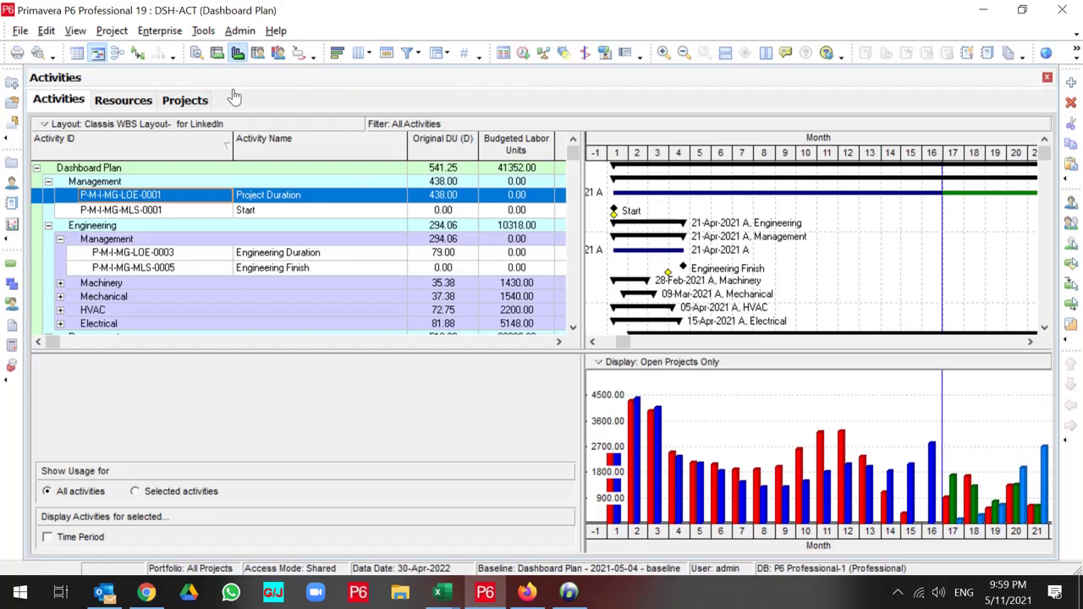
pyautogui.moveTo(582, 476); pyautogui.dragTo(430, 490)
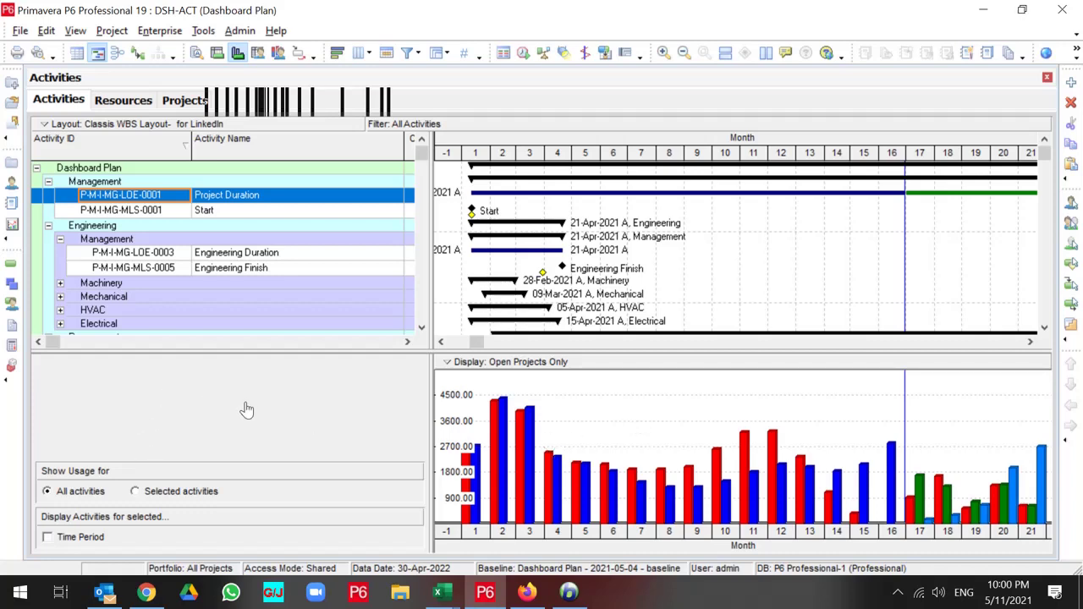
# - Choose Expand All from the Layout menu and scroll the activity table down through Procurement
pyautogui.click(51, 124)
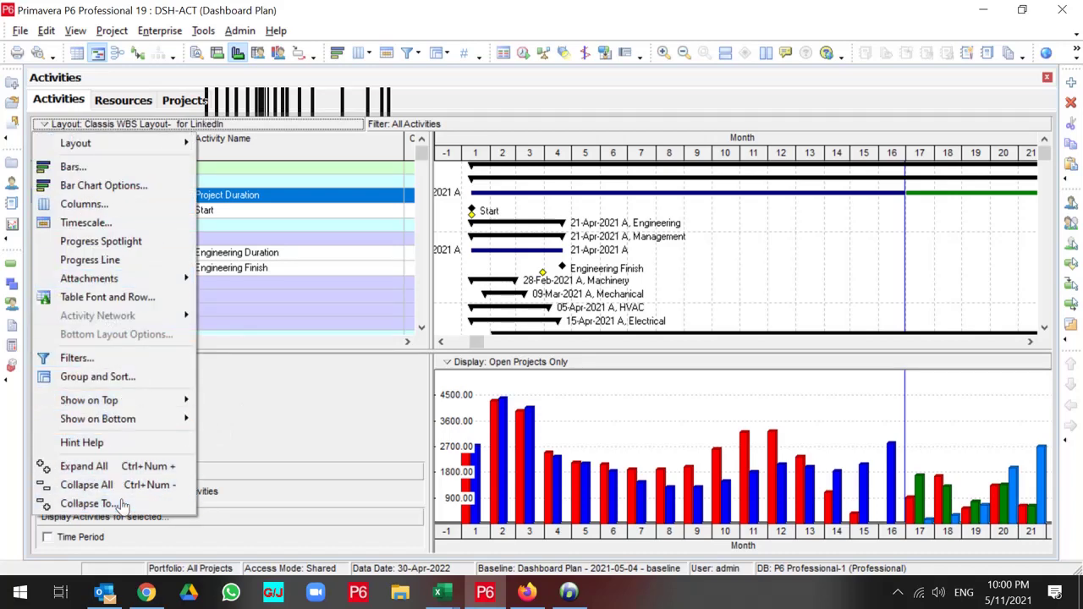
pyautogui.click(88, 504)
pyautogui.click(669, 277)
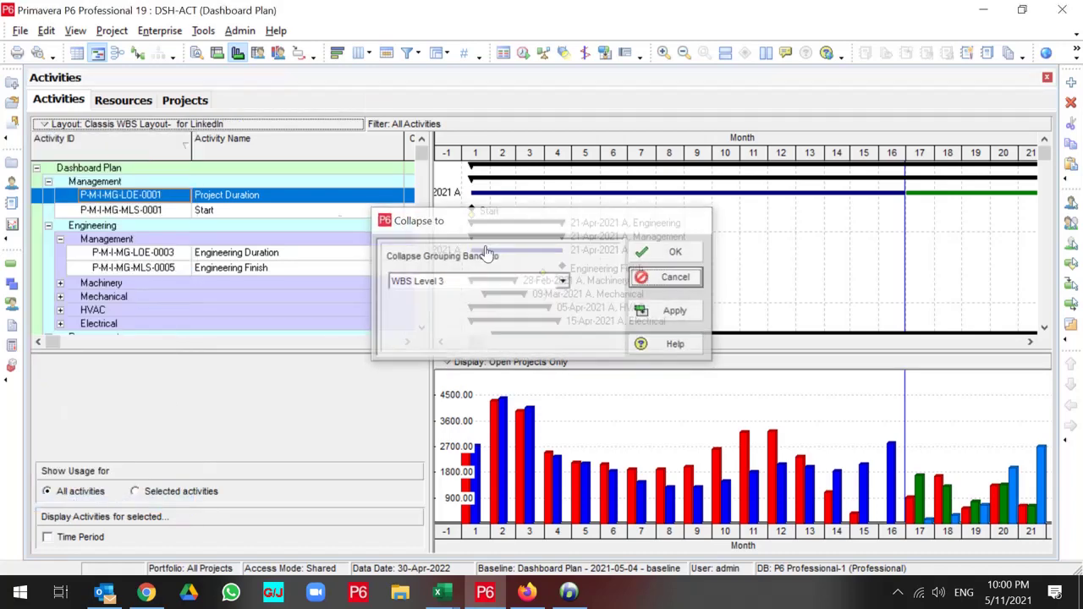
pyautogui.click(51, 123)
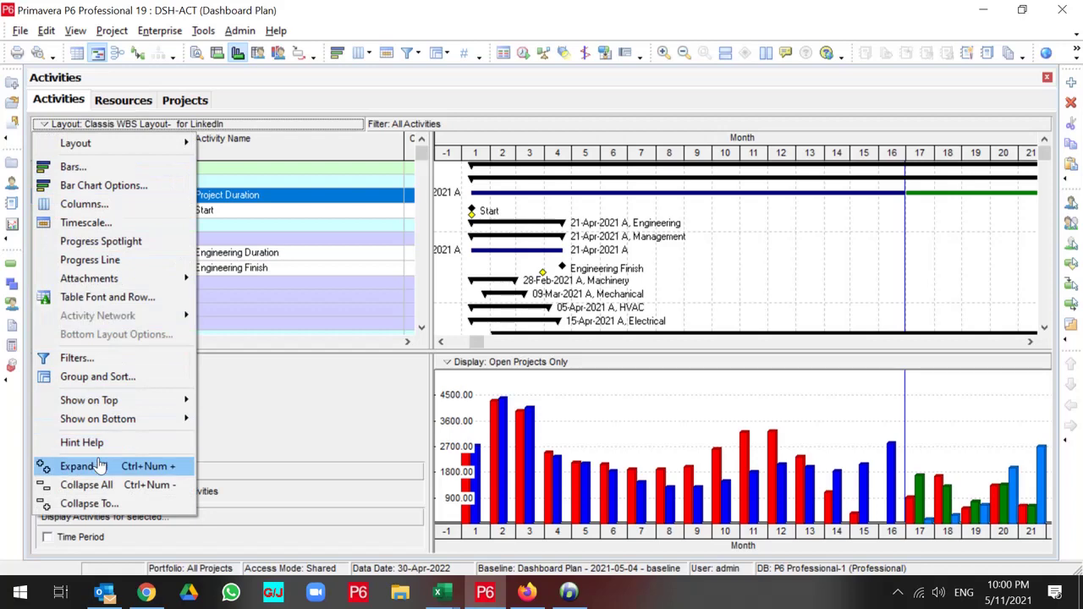
pyautogui.click(100, 464)
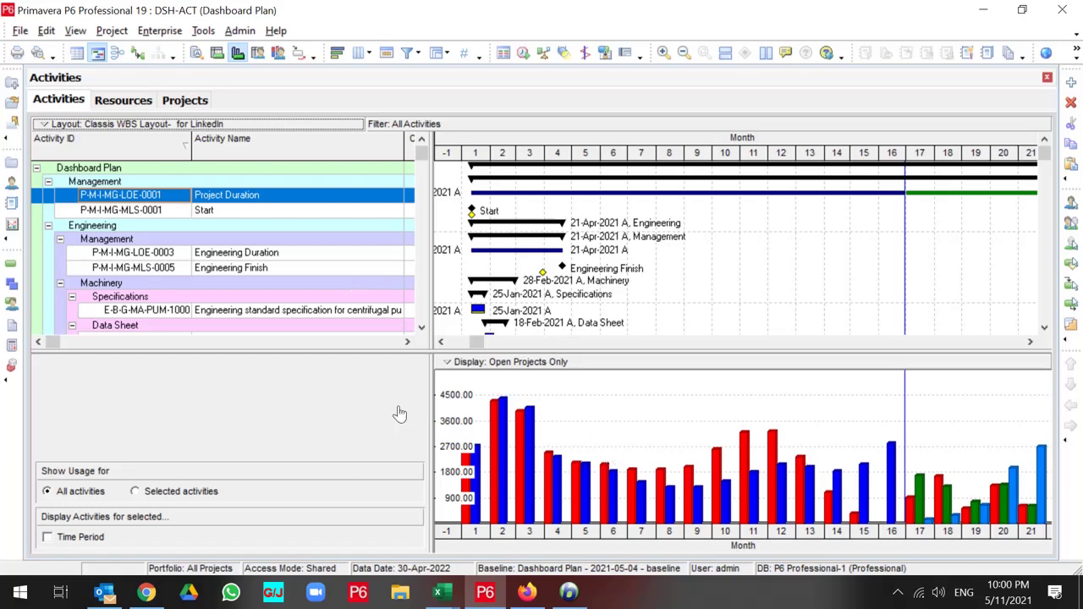
pyautogui.click(136, 258)
pyautogui.scroll(-15, 137, 269)
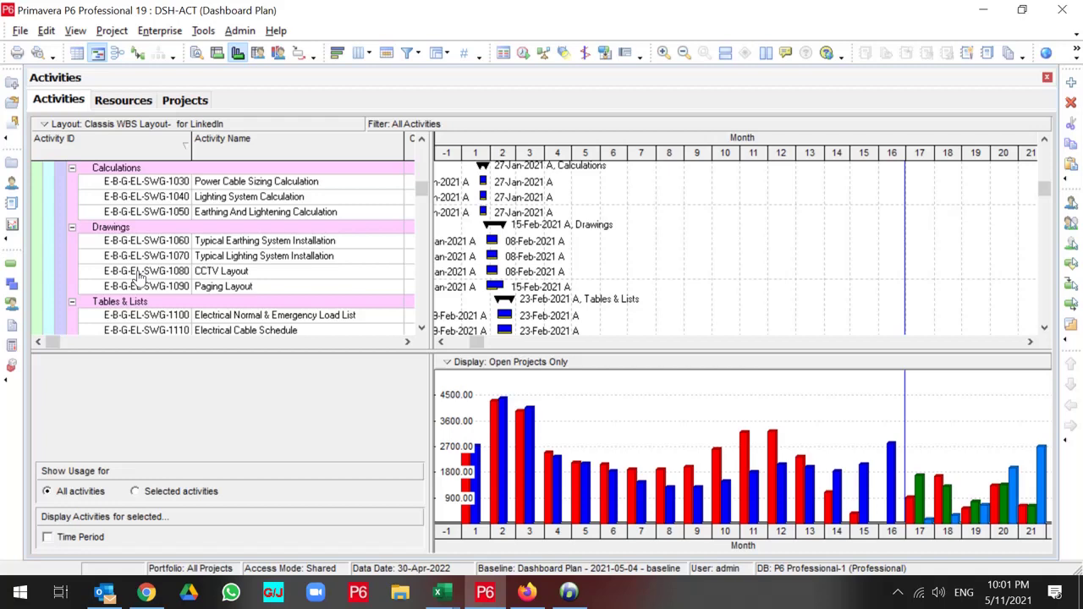
pyautogui.scroll(-2, 140, 279)
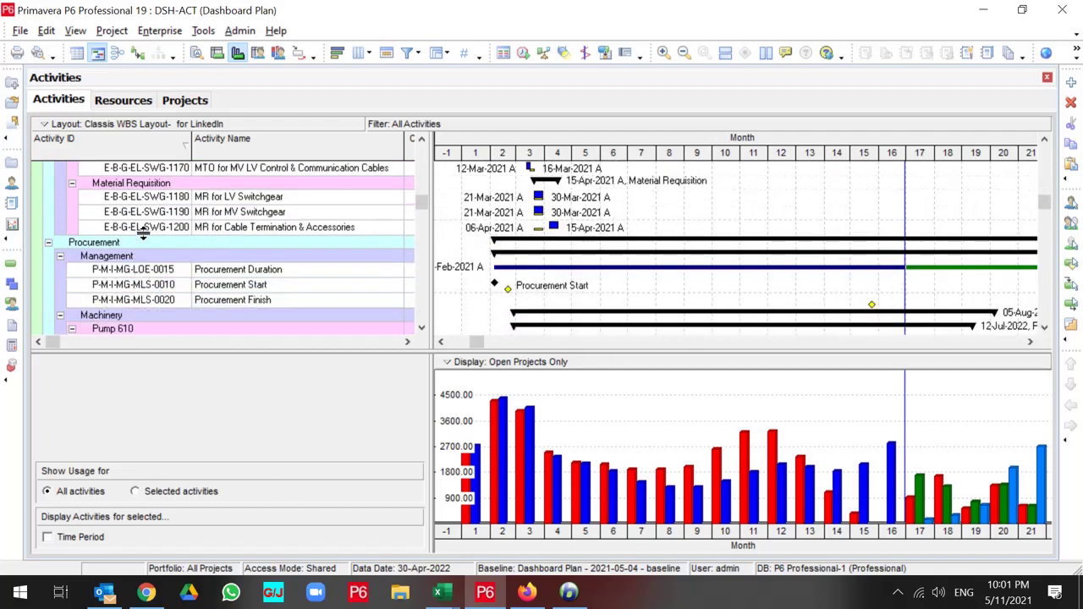
# - Select activities down to E-B-G-EL-SWG-1200 and set Show Usage for to Selected activities
pyautogui.keyDown('shift'); pyautogui.click(145, 227); pyautogui.keyUp('shift')
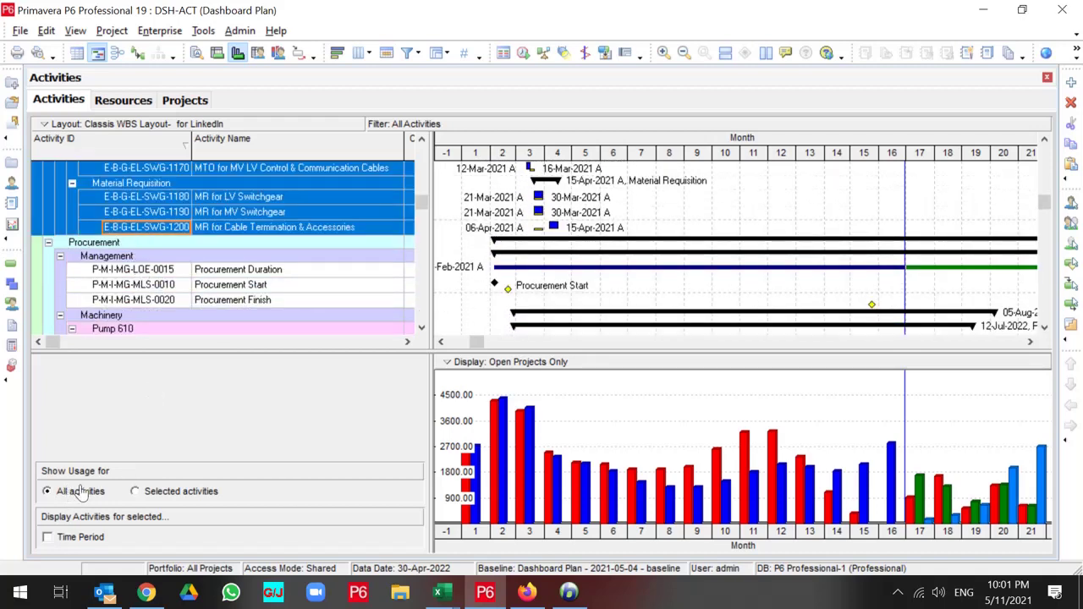
pyautogui.click(136, 492)
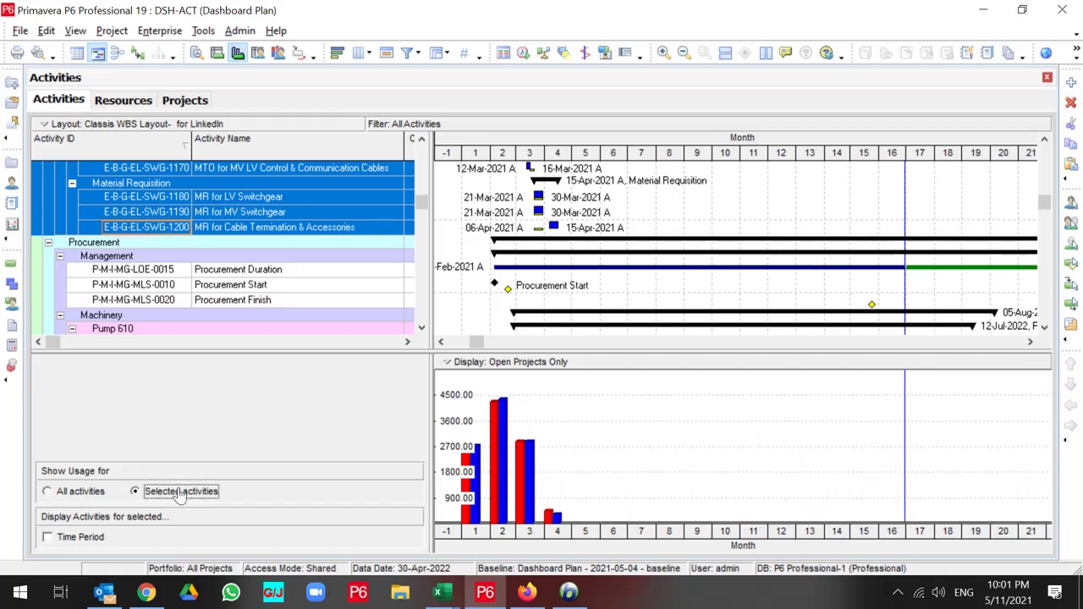
pyautogui.click(441, 342)
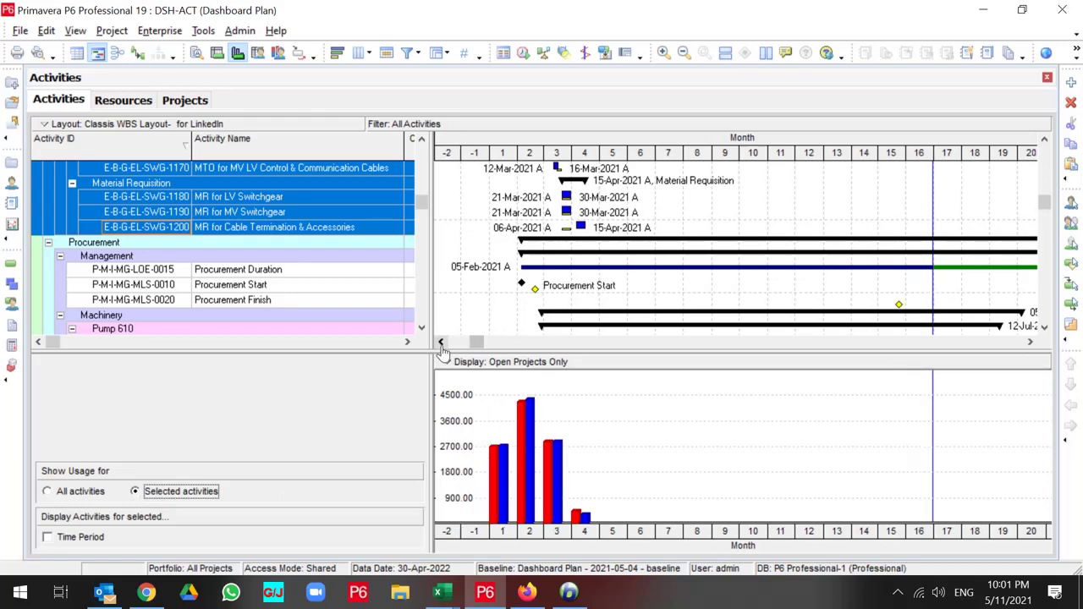
pyautogui.rightClick(648, 425)
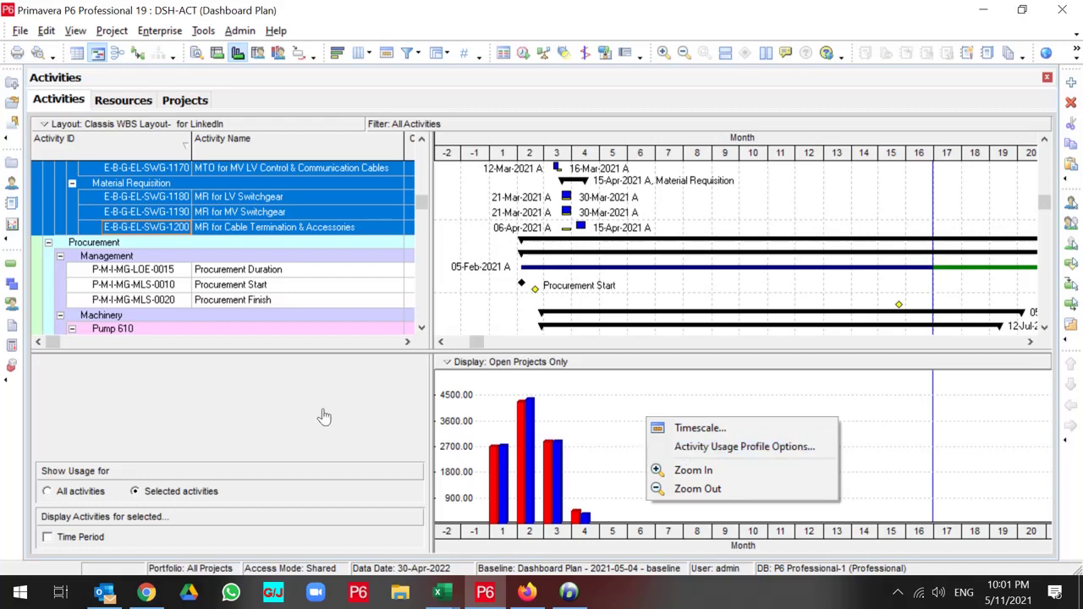
pyautogui.click(259, 415)
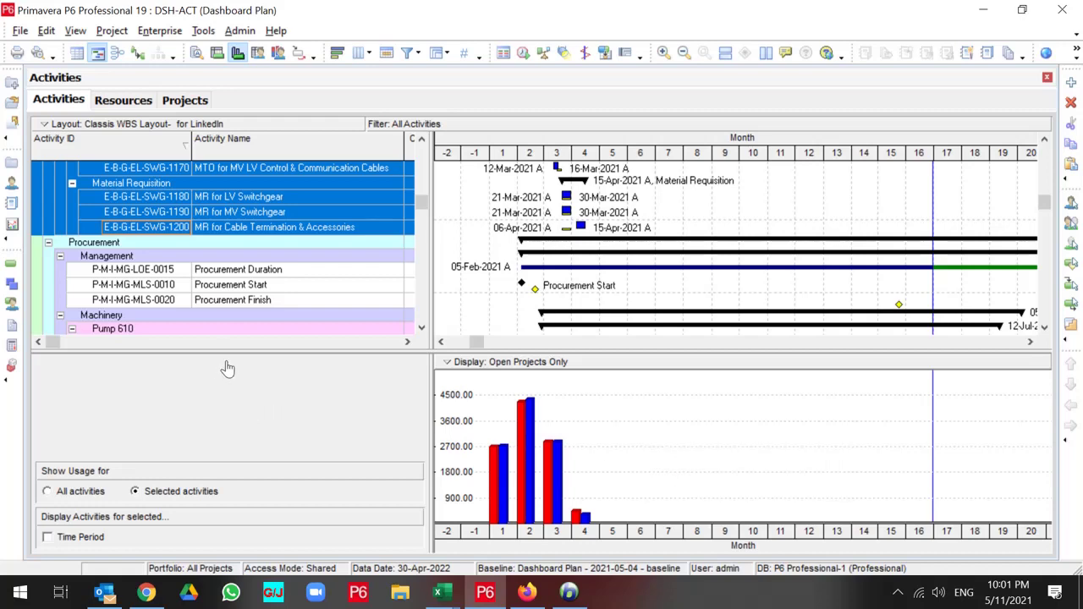
# - Select the cable activities from Vendor Selection through Delivery at site
pyautogui.click(233, 270)
pyautogui.scroll(-7, 235, 279)
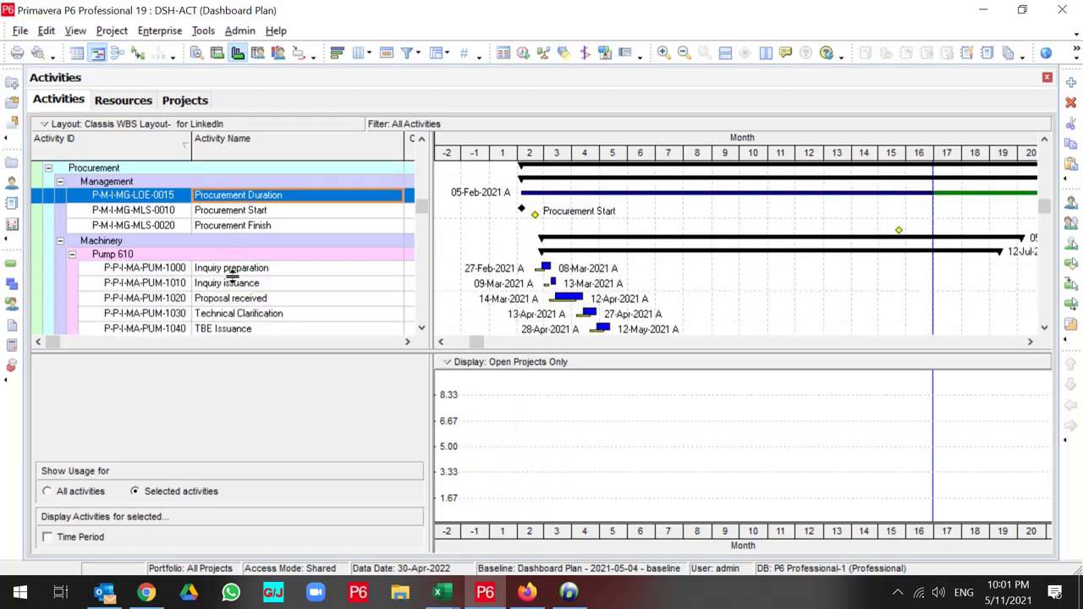
pyautogui.scroll(-12, 235, 286)
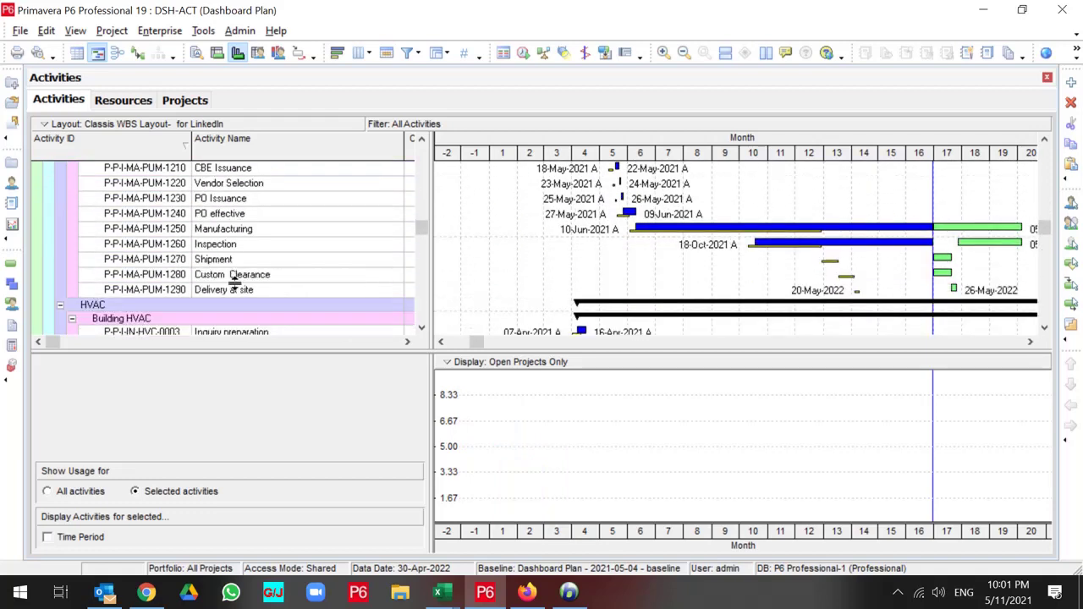
pyautogui.scroll(-12, 235, 286)
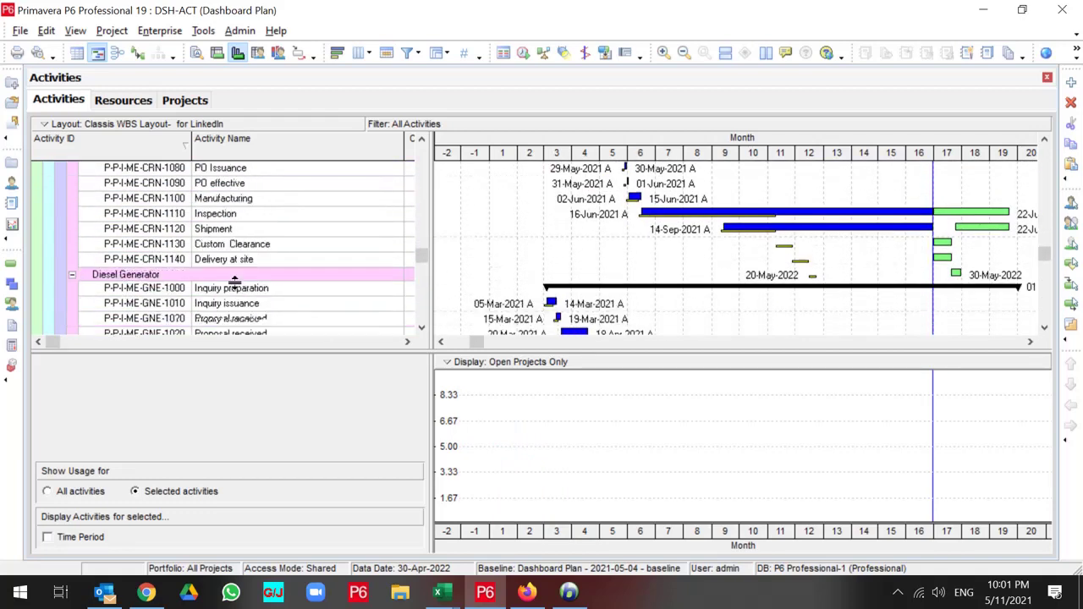
pyautogui.scroll(-12, 235, 286)
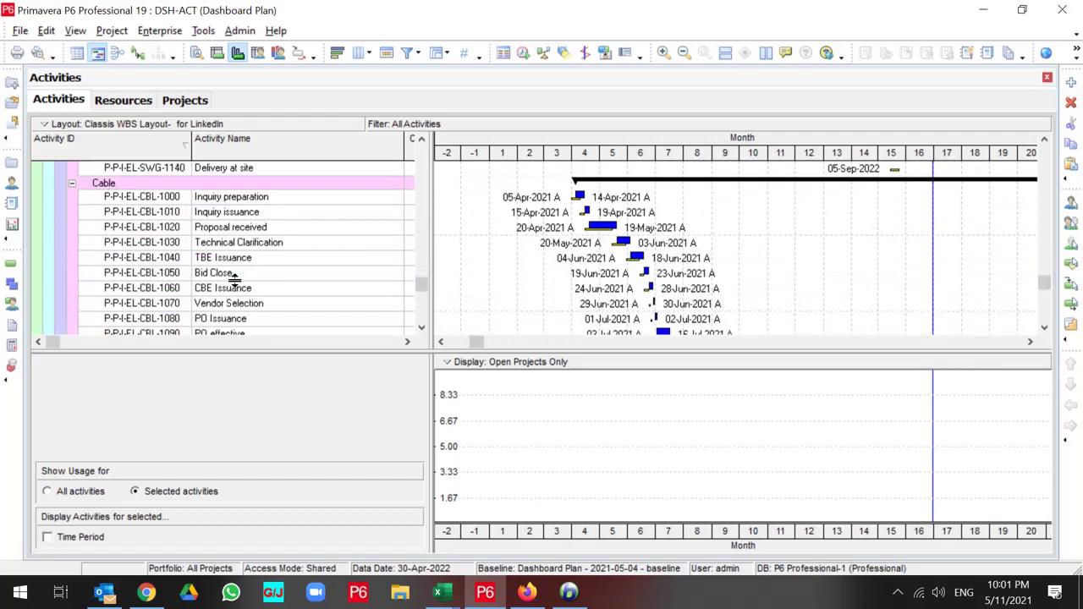
pyautogui.scroll(2, 234, 281)
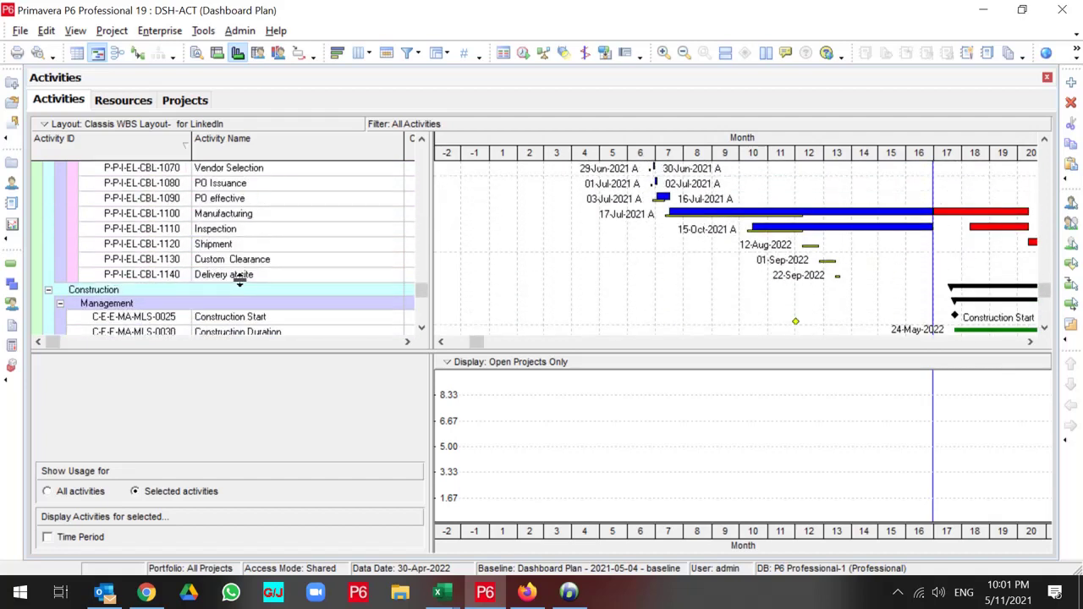
pyautogui.keyDown('shift'); pyautogui.click(240, 276); pyautogui.keyUp('shift')
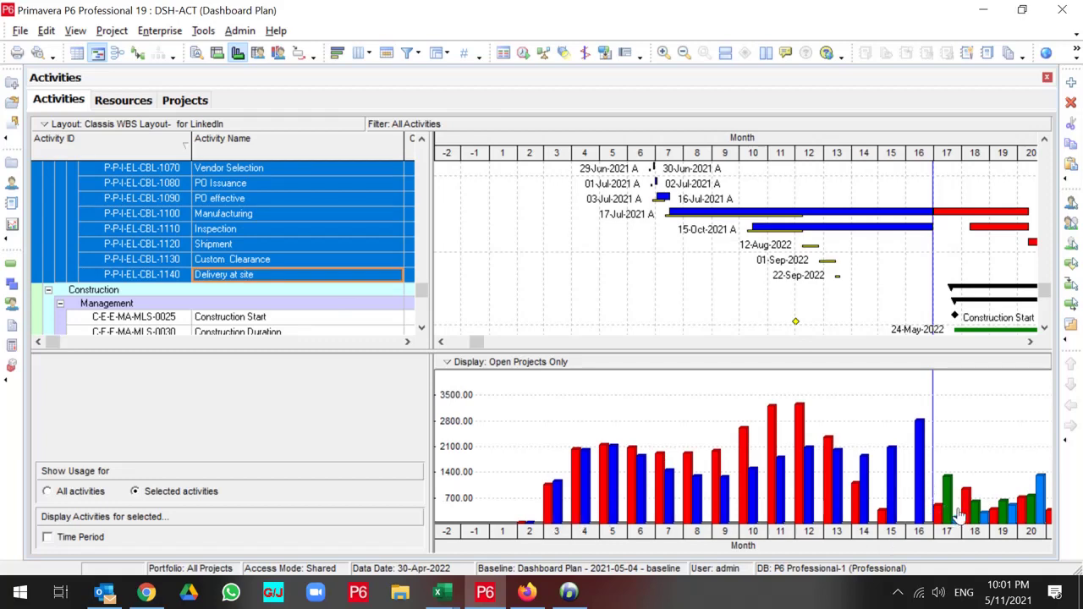
# - Shift the timeline two months later and turn on the Time Period filter
pyautogui.click(1030, 343)
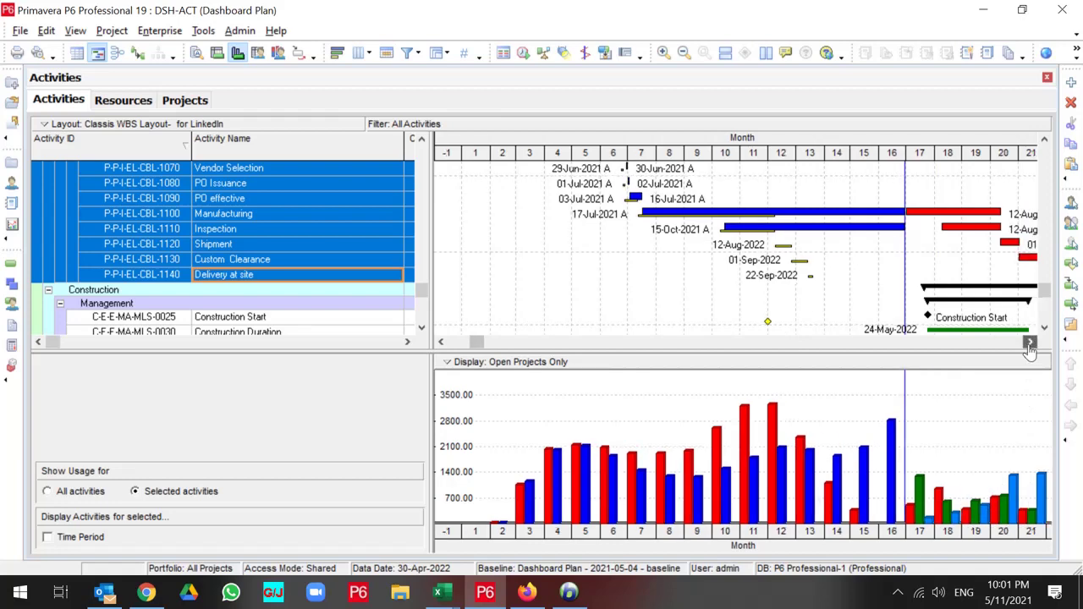
pyautogui.click(1030, 342)
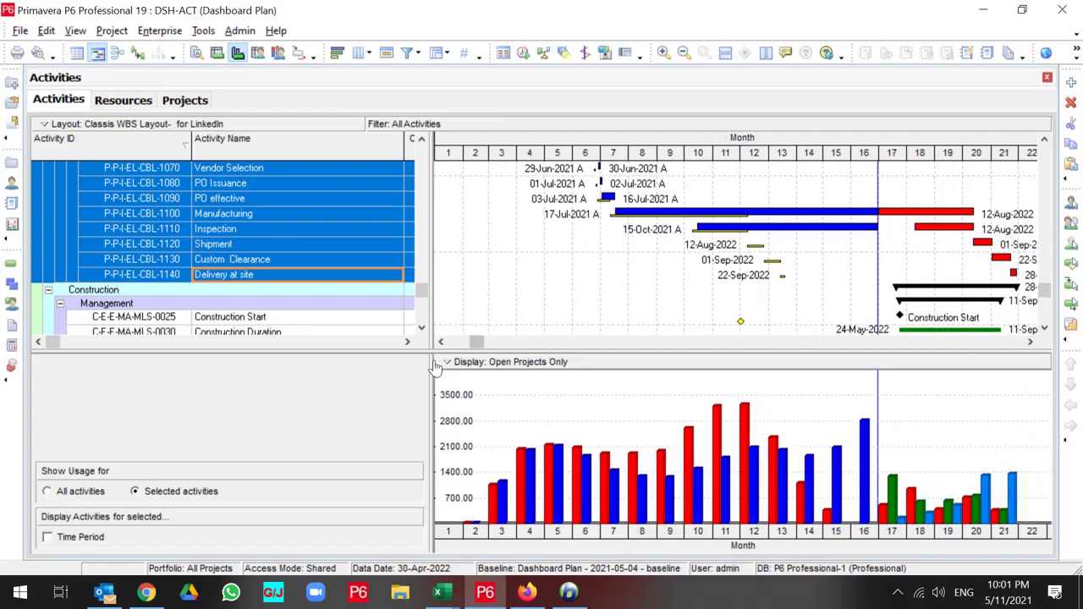
pyautogui.click(48, 538)
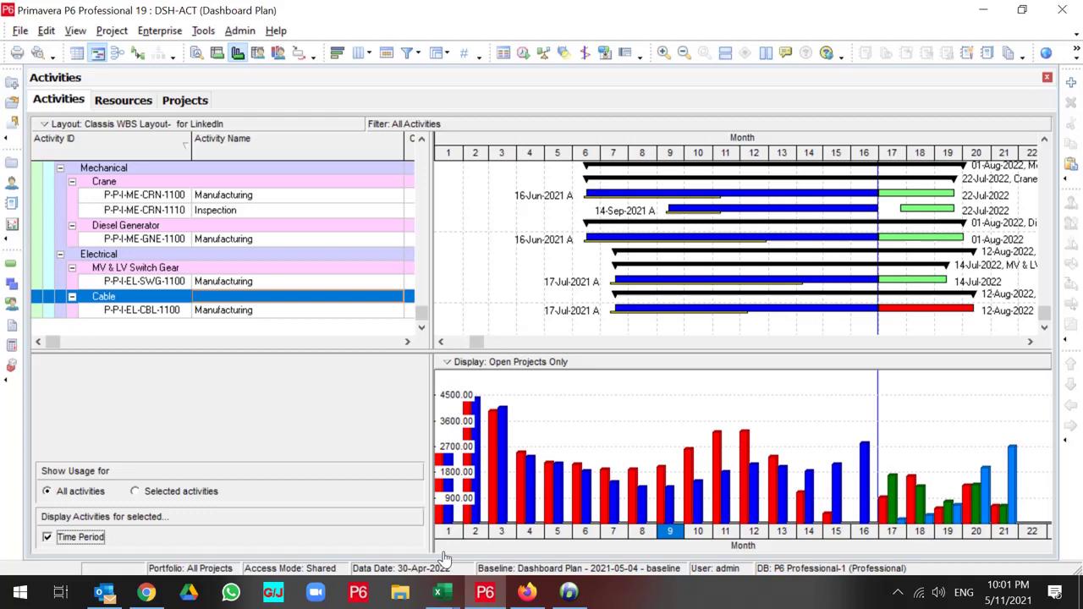
# - List the activities active in months 3 through 7, then turn off the Time Period filter
pyautogui.click(505, 531)
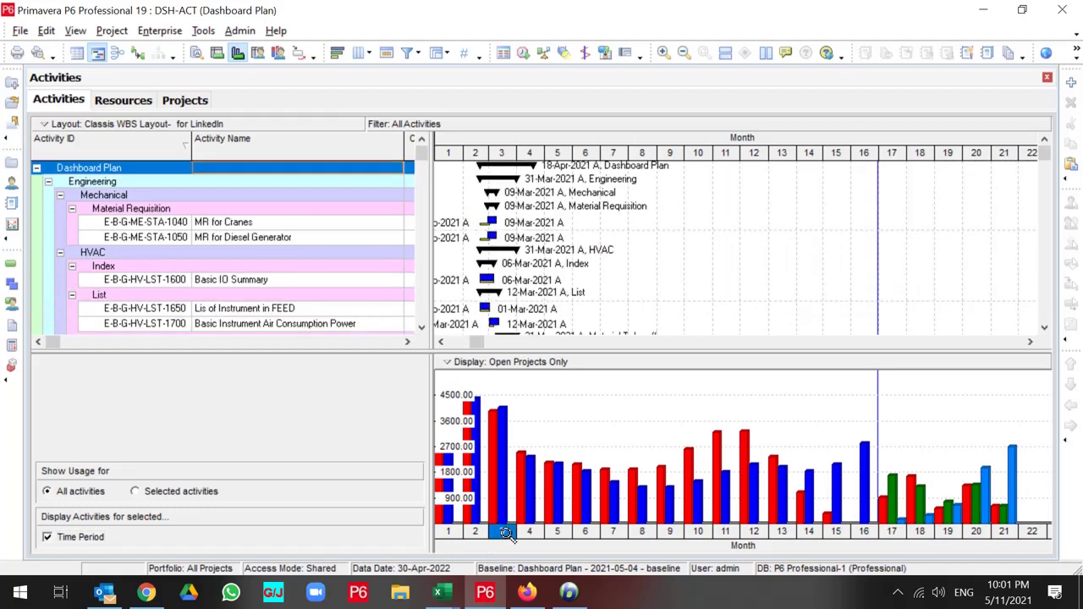
pyautogui.click(531, 532)
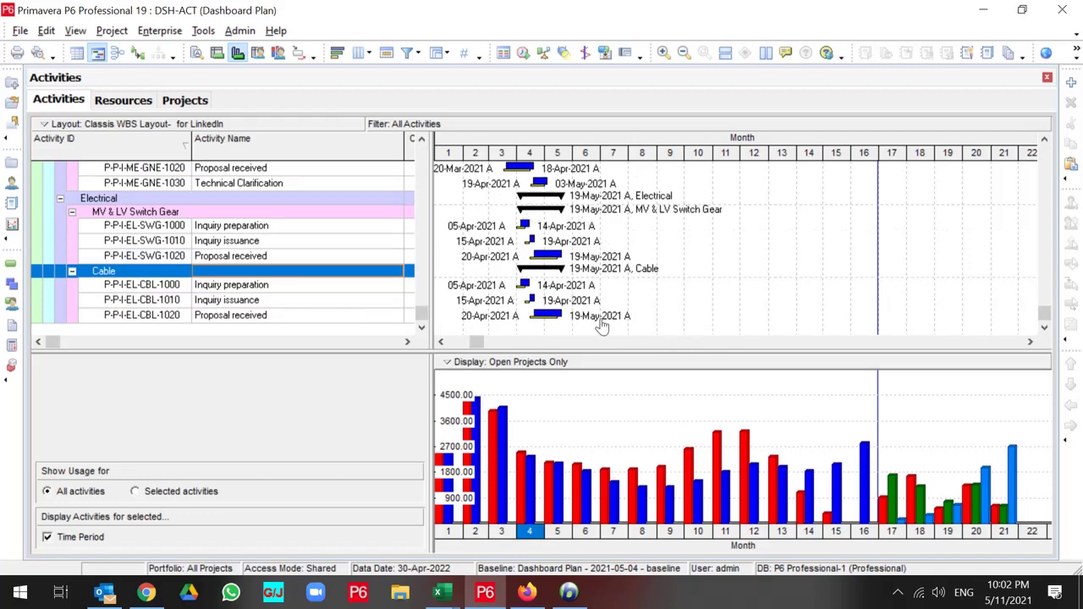
pyautogui.click(559, 533)
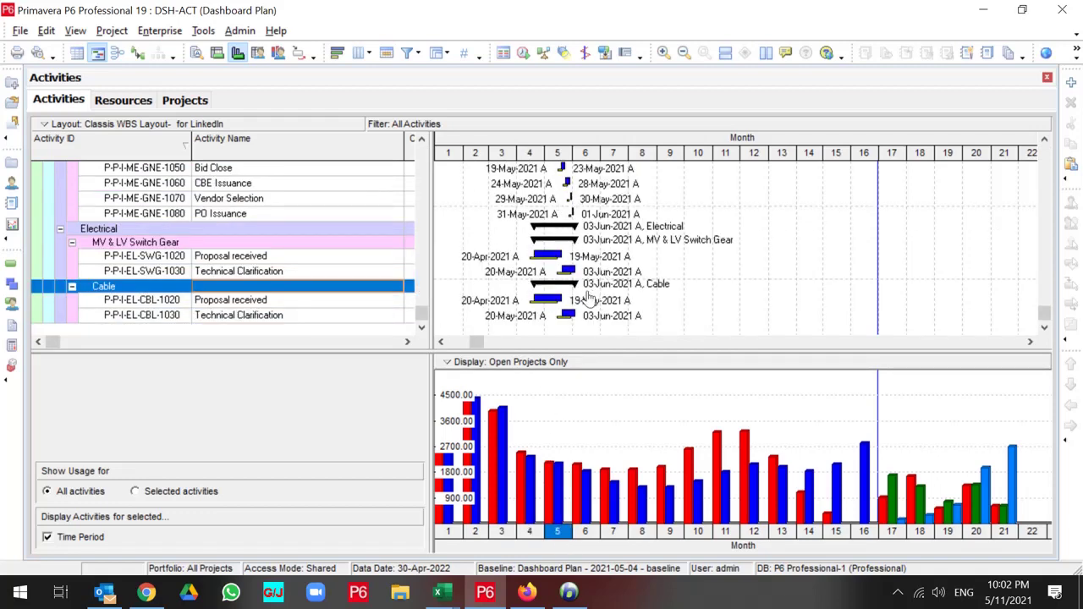
pyautogui.click(586, 533)
pyautogui.click(620, 532)
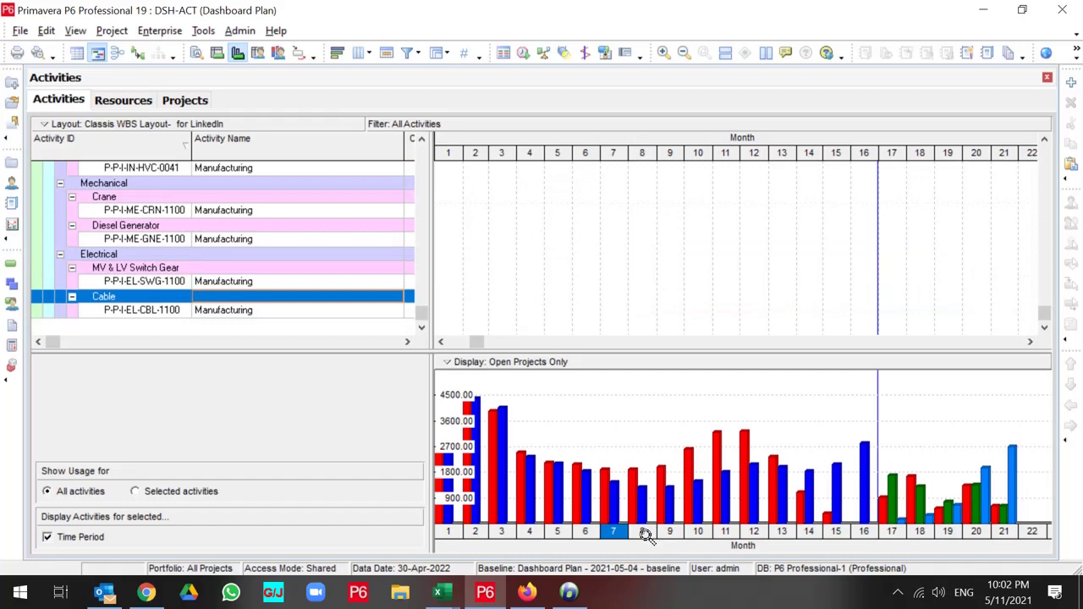
pyautogui.click(689, 463)
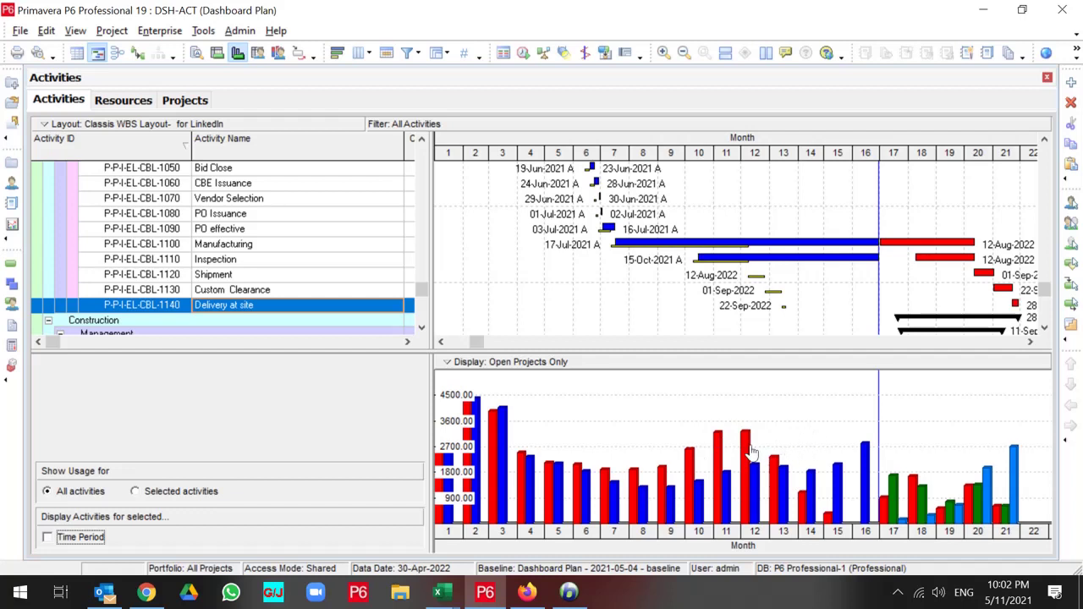
# - In Activity Usage Profile Options, preview the Cost display, then apply Units instead
pyautogui.rightClick(717, 407)
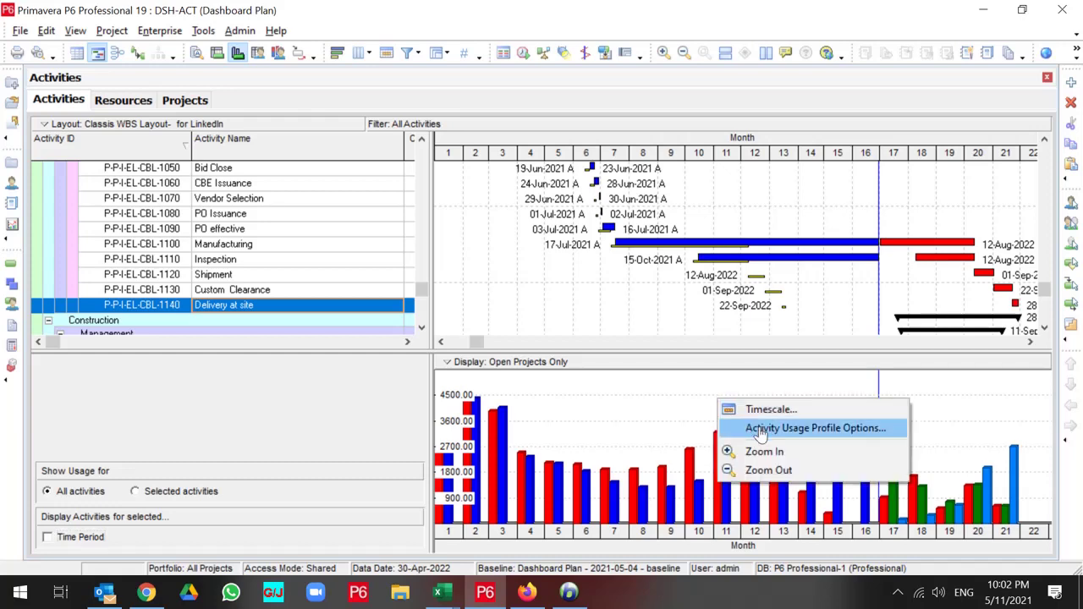
pyautogui.click(839, 435)
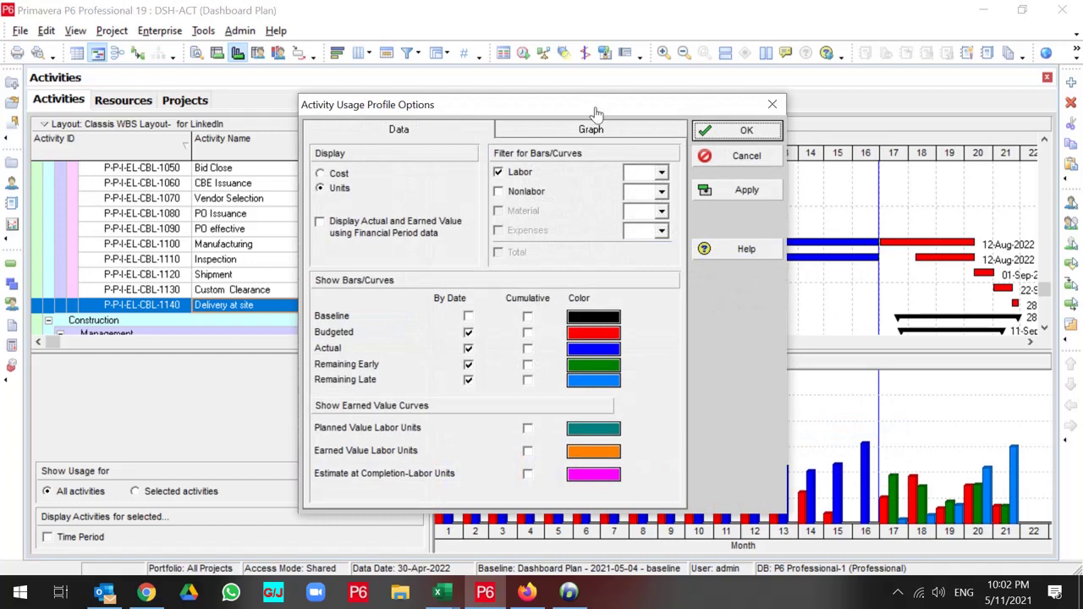
pyautogui.moveTo(596, 113); pyautogui.dragTo(389, 45)
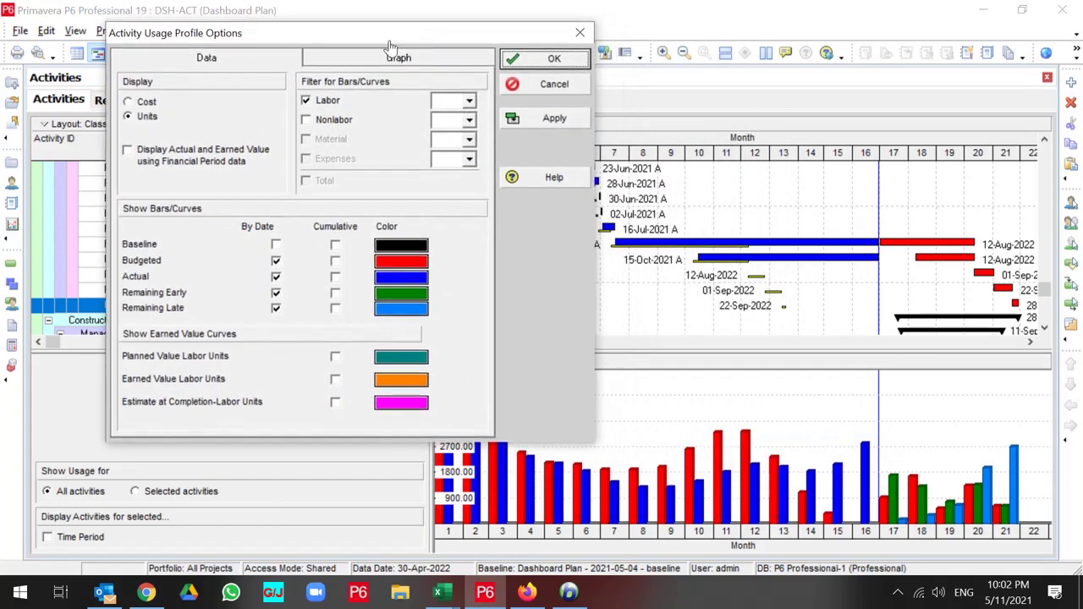
pyautogui.click(142, 105)
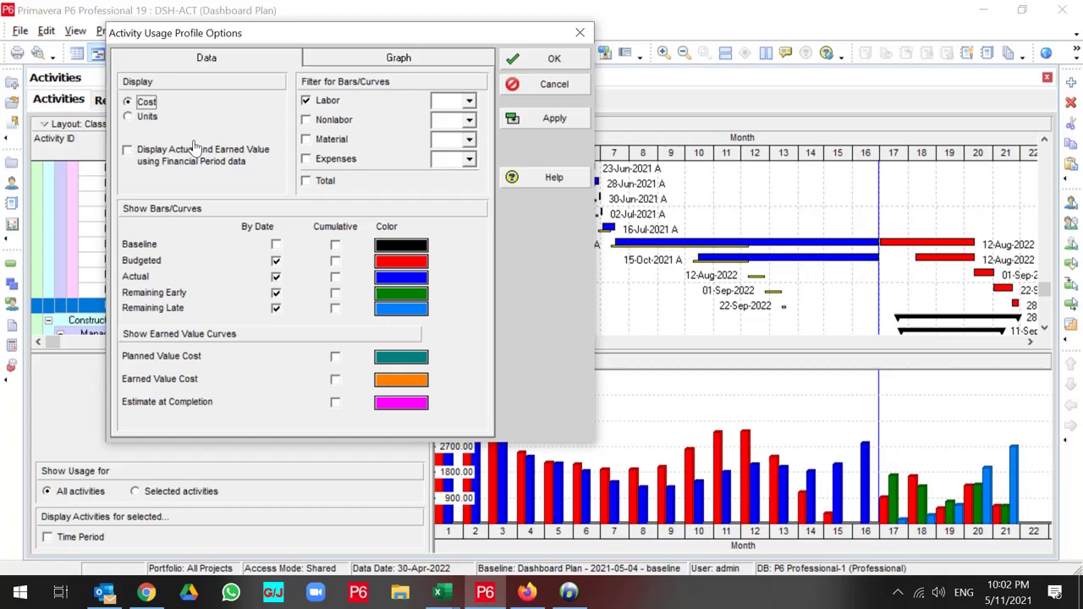
pyautogui.click(561, 123)
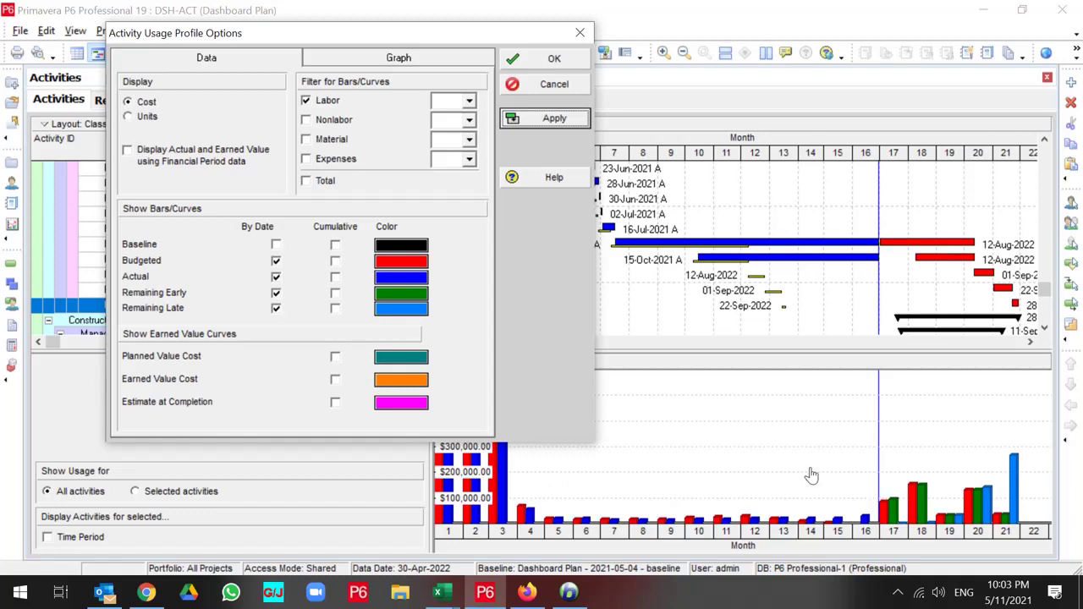
pyautogui.click(141, 121)
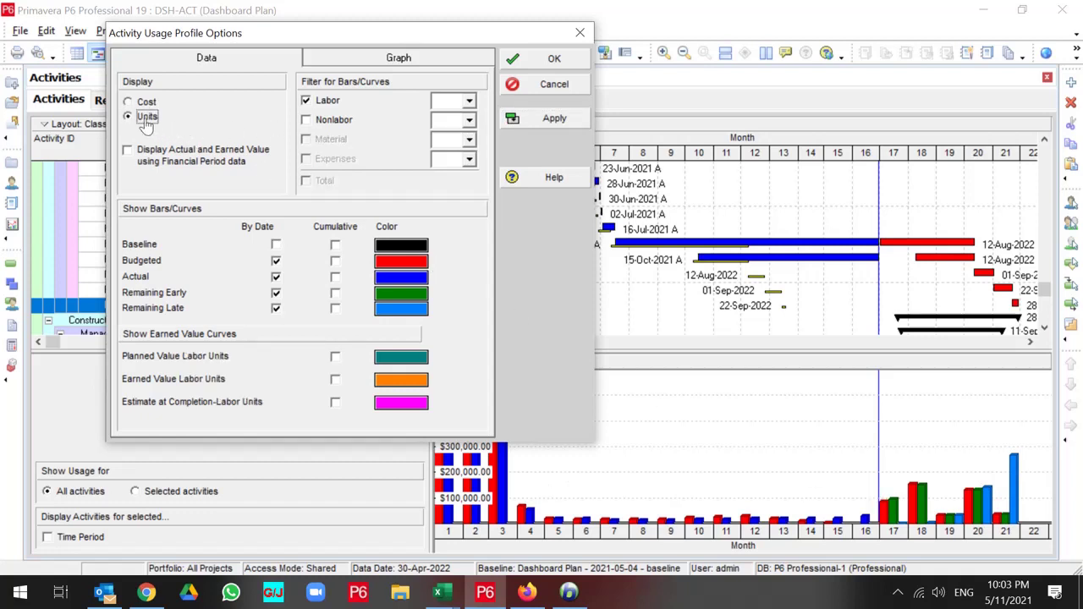
pyautogui.click(556, 118)
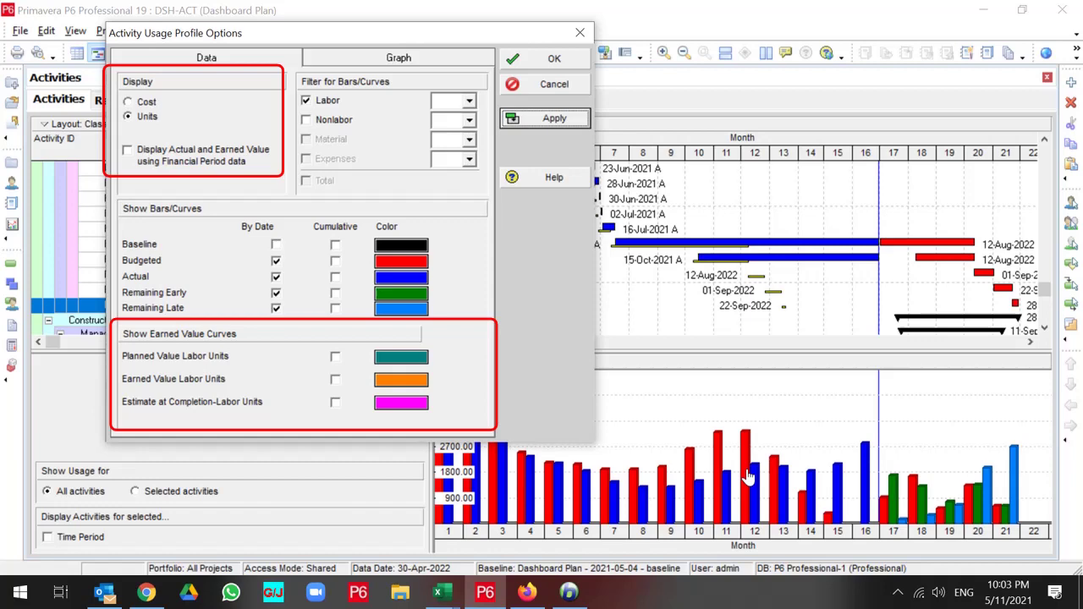
# - Compare the chart with Financial Period data and with the Nonlabor filter, then revert both
pyautogui.click(230, 176)
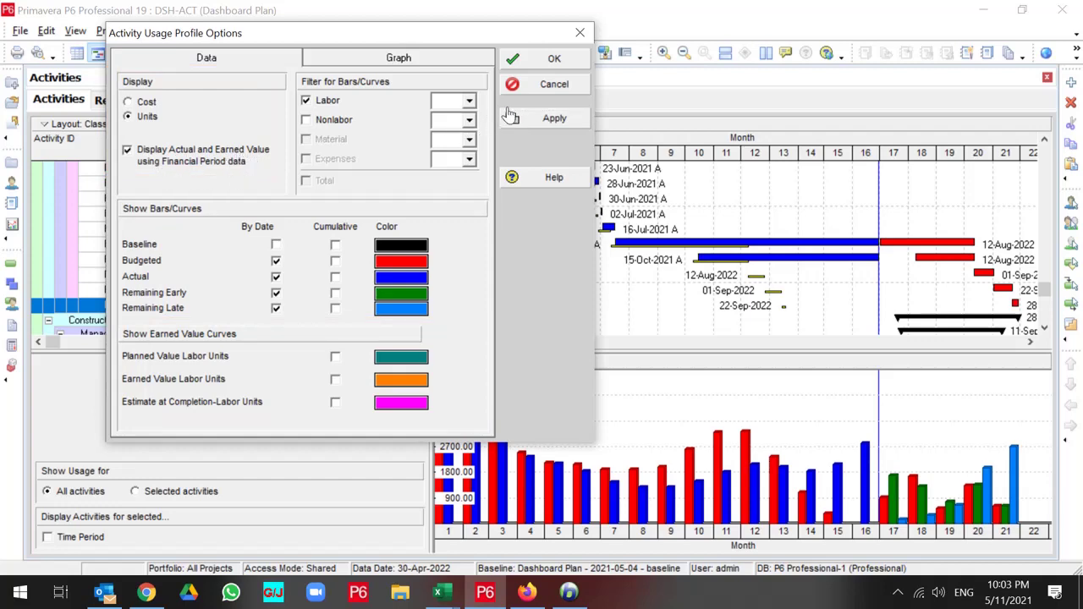
pyautogui.click(512, 116)
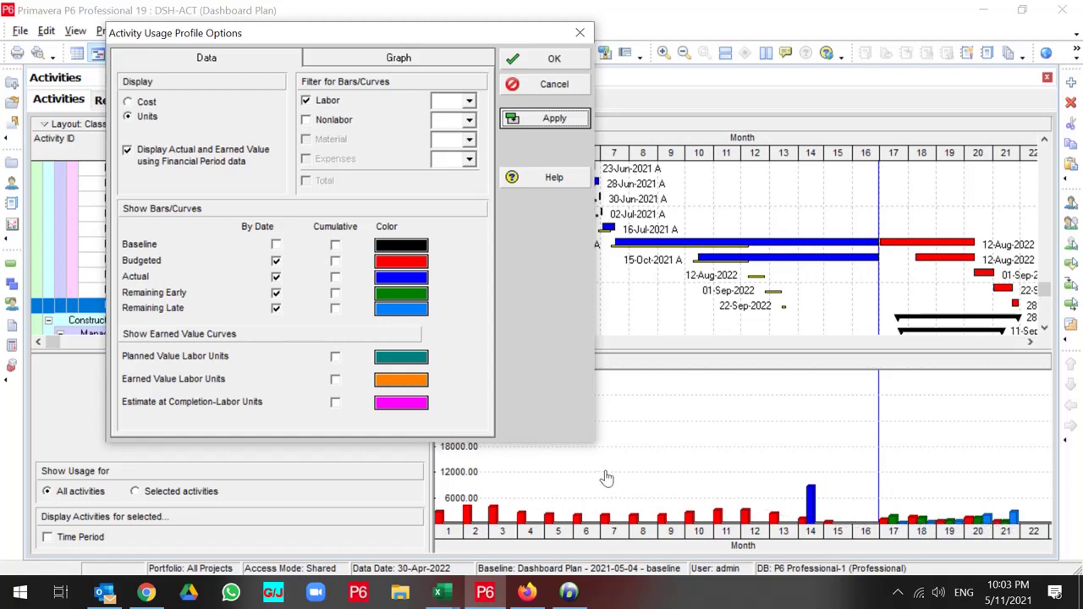
pyautogui.click(127, 150)
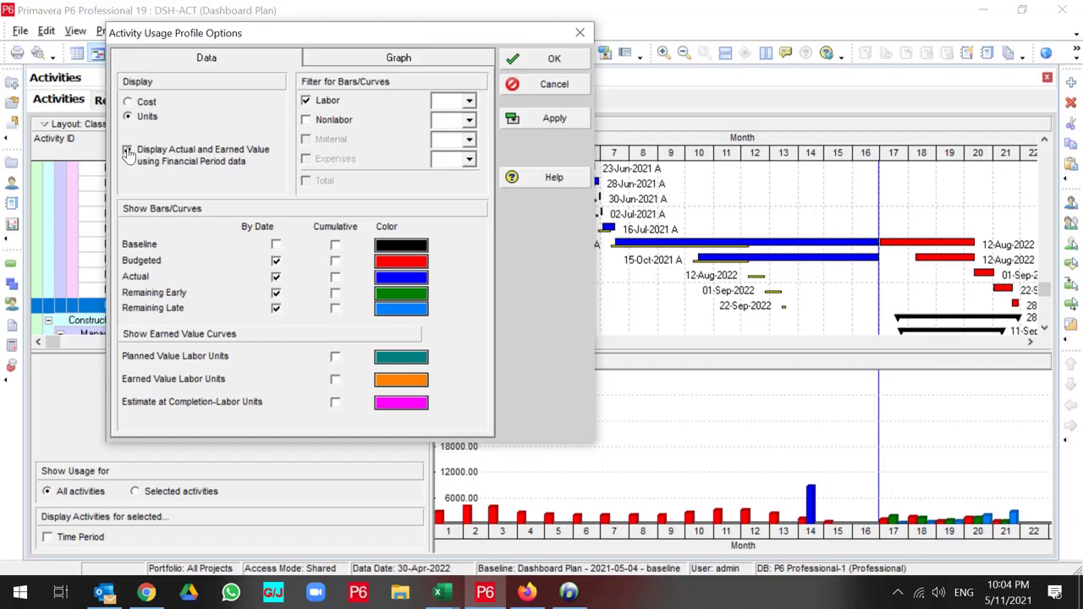
pyautogui.click(529, 120)
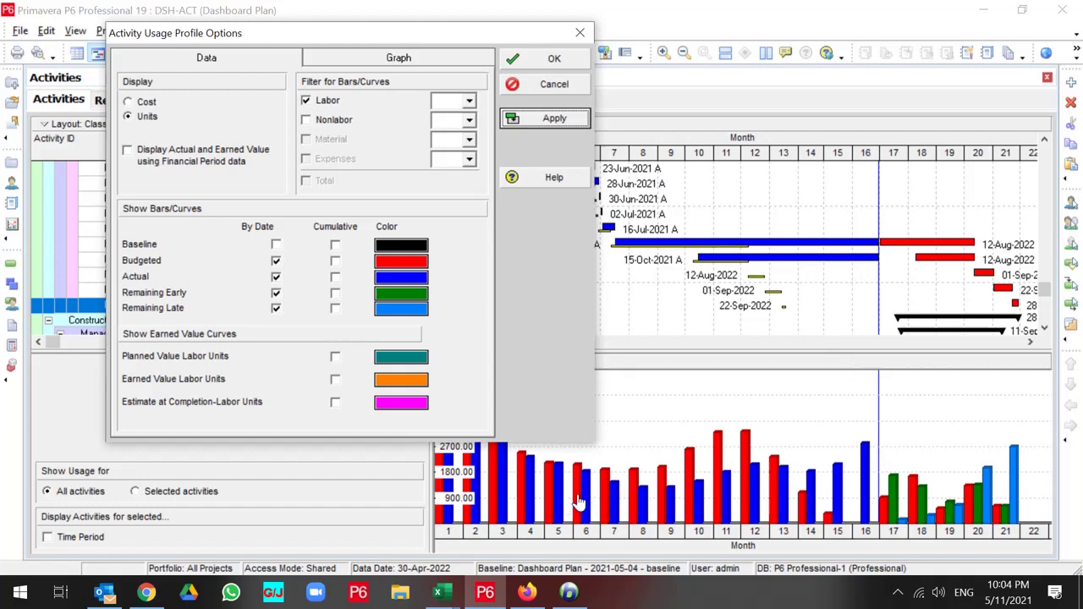
pyautogui.click(306, 119)
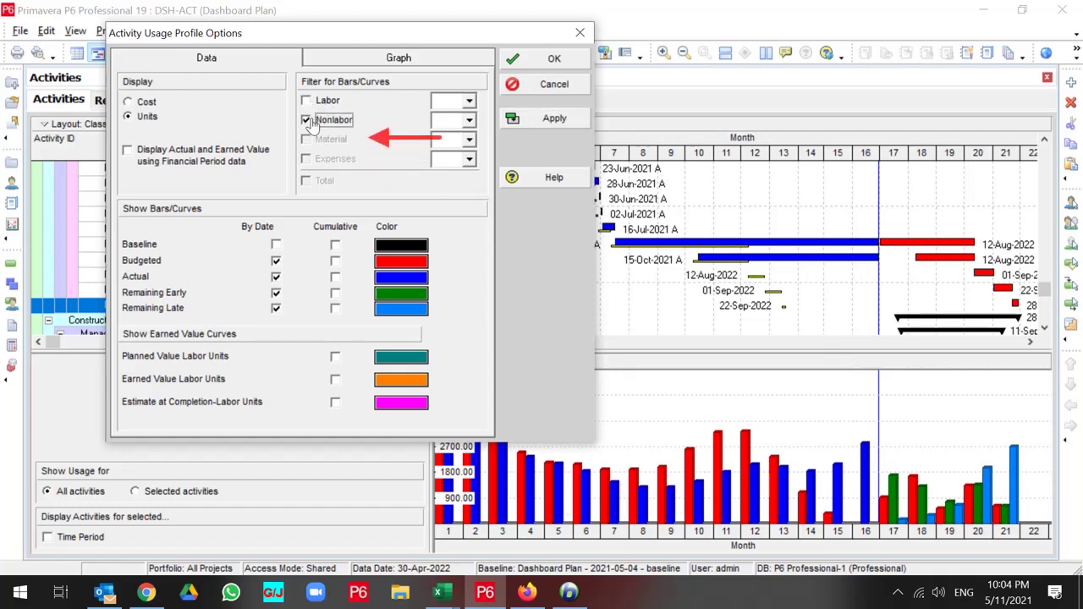
pyautogui.click(552, 120)
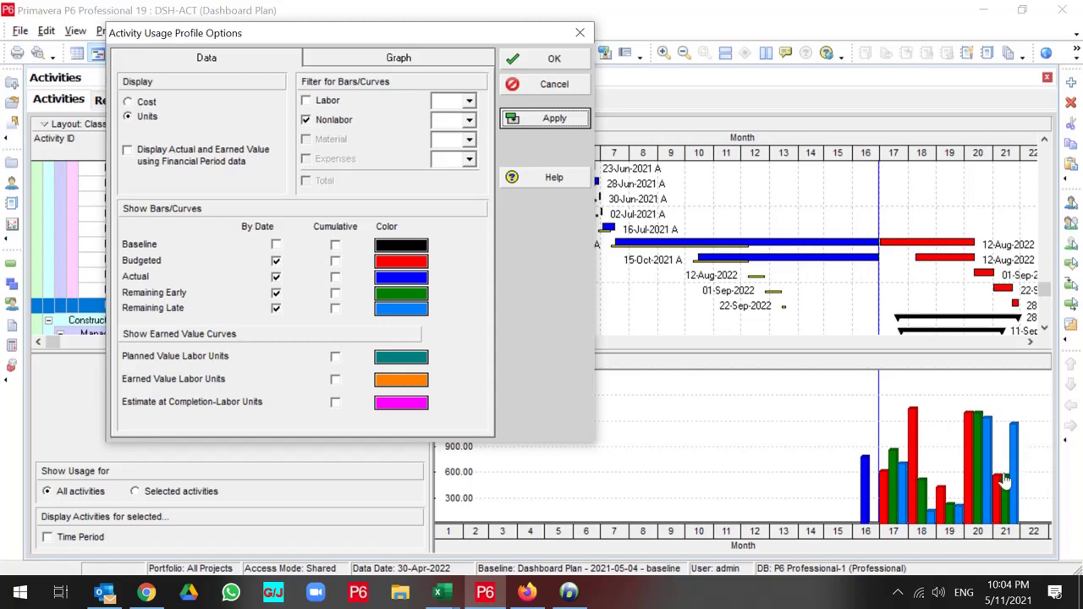
# - Keep the Labor filter and apply Cumulative curves for Budgeted and Actual units
pyautogui.click(306, 101)
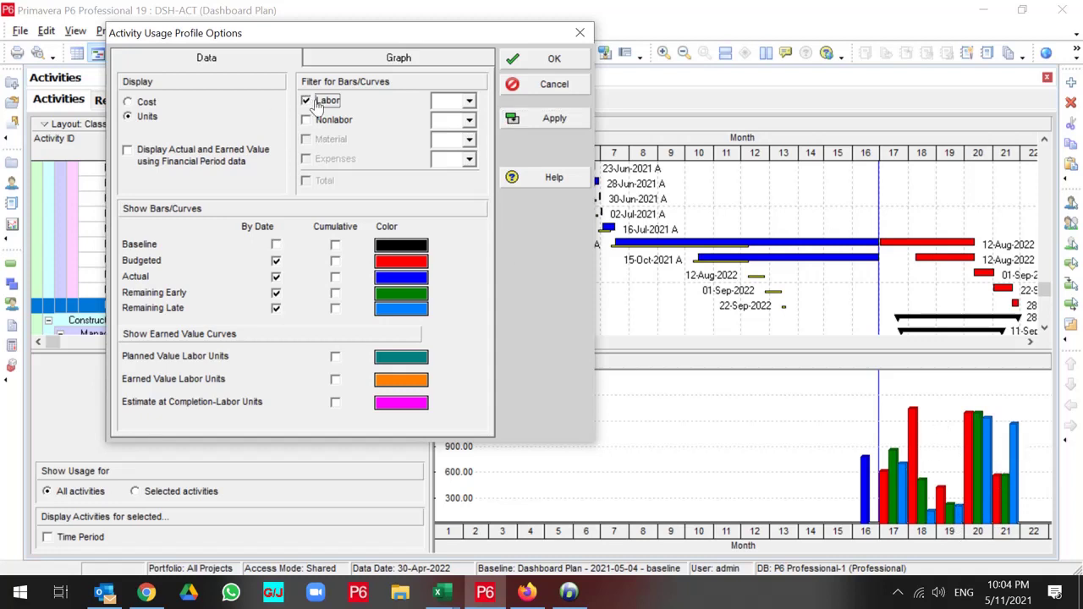
pyautogui.click(276, 292)
pyautogui.click(335, 262)
pyautogui.click(335, 277)
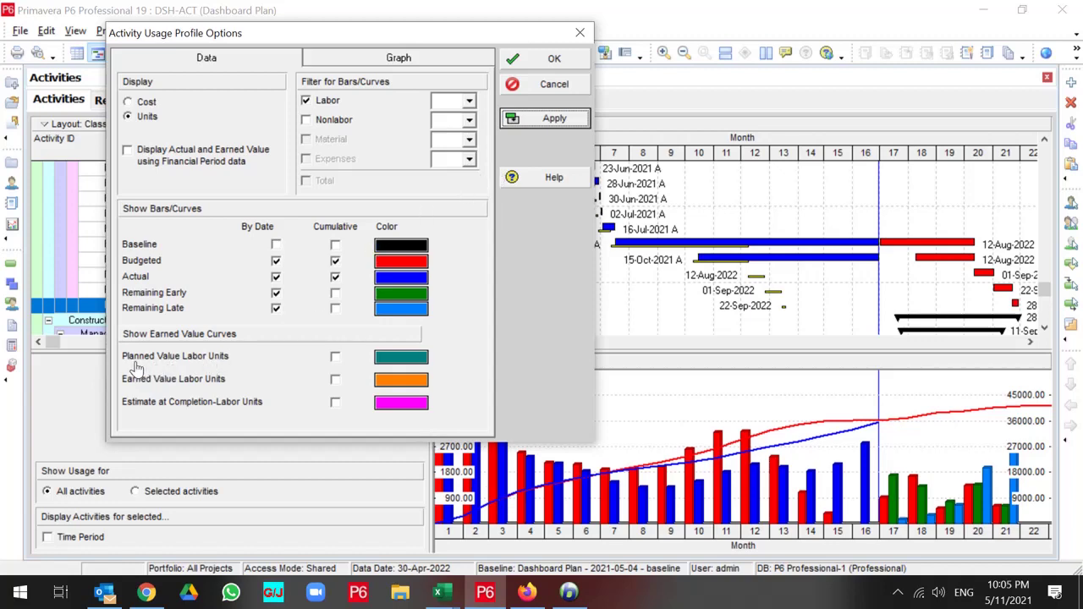
# - Apply the planned value, earned value and EAC labor-unit curves
pyautogui.click(335, 357)
pyautogui.click(335, 379)
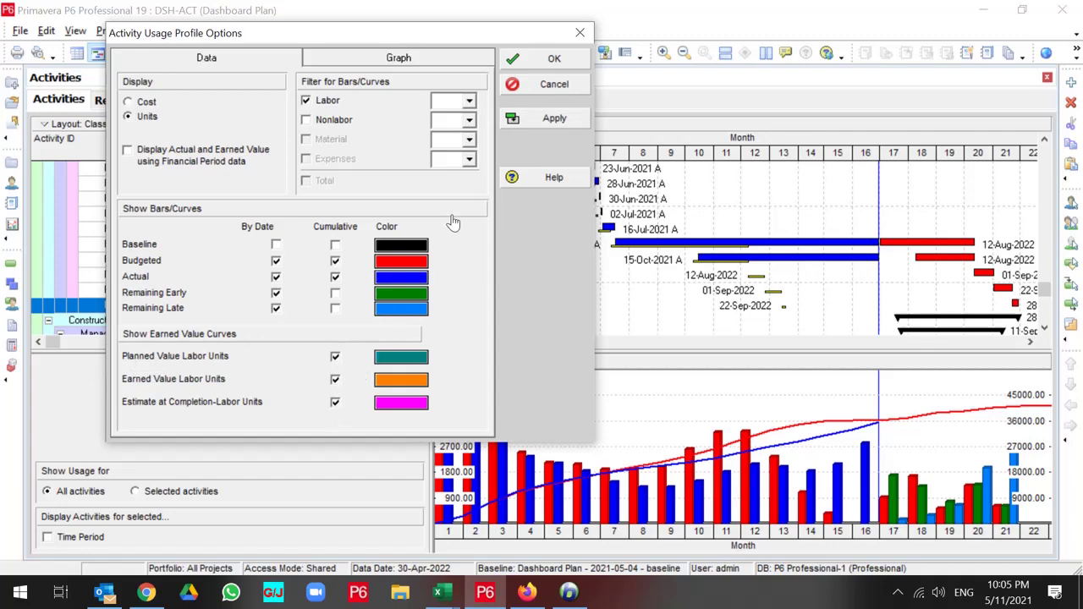
pyautogui.click(526, 121)
# - Remove all By Date bars and the cumulative budgeted curve, leaving only the earned value curves
pyautogui.click(276, 261)
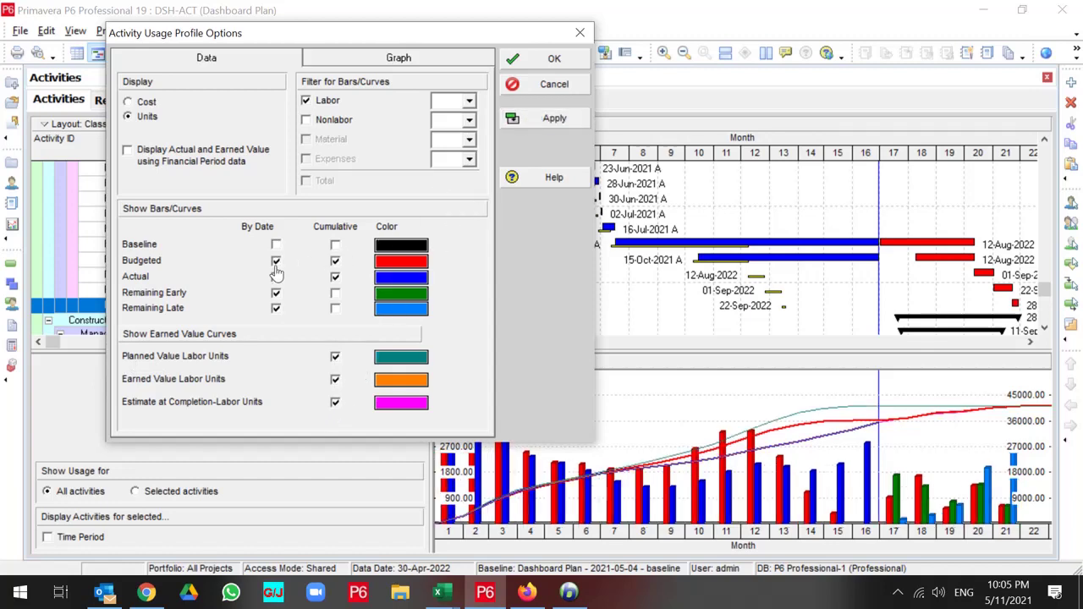
pyautogui.click(276, 276)
pyautogui.click(276, 292)
pyautogui.click(276, 308)
pyautogui.click(546, 119)
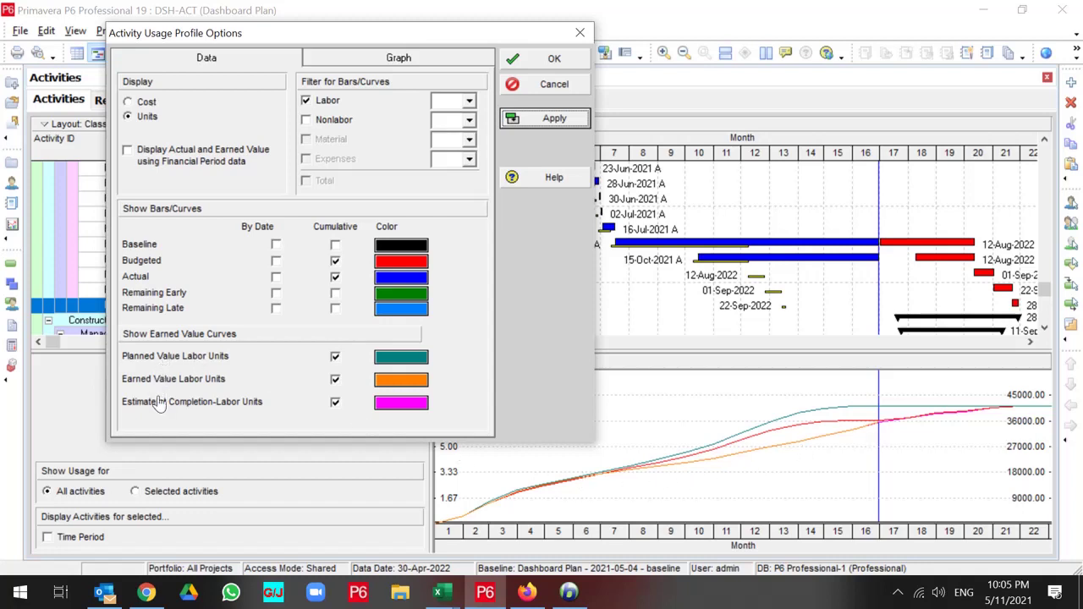
pyautogui.click(336, 261)
pyautogui.click(565, 119)
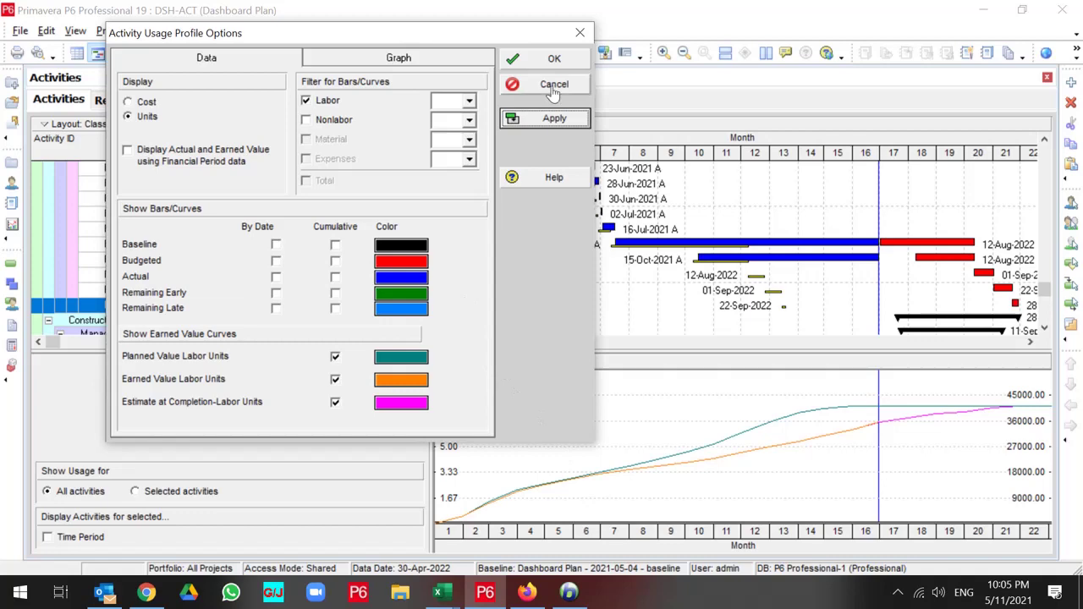
# - Close the profile options and set Show Usage for to Selected activities
pyautogui.click(542, 65)
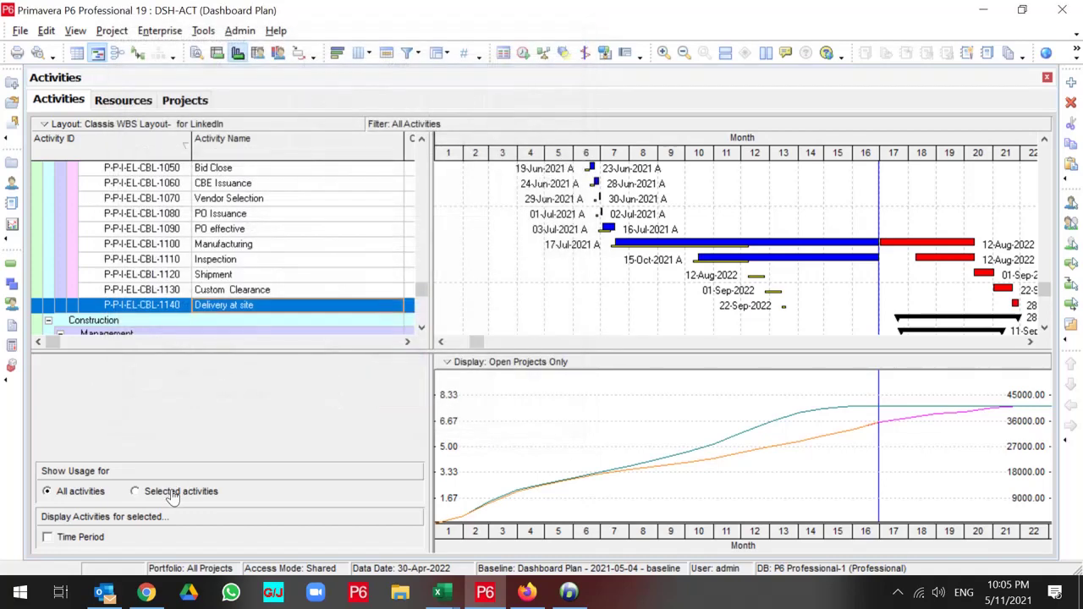
pyautogui.click(169, 492)
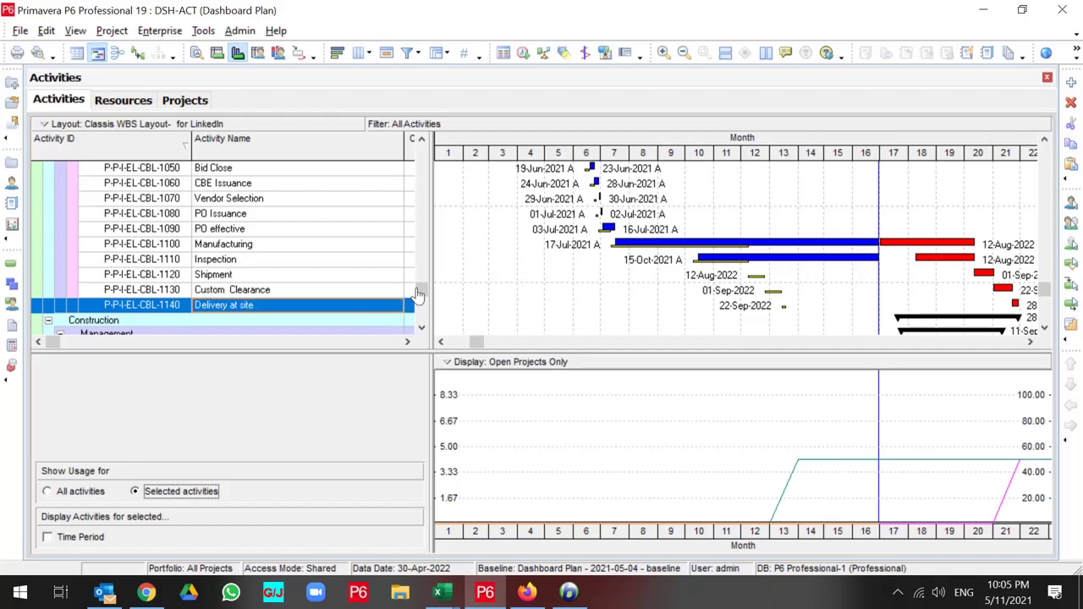
pyautogui.moveTo(421, 292); pyautogui.dragTo(425, 152)
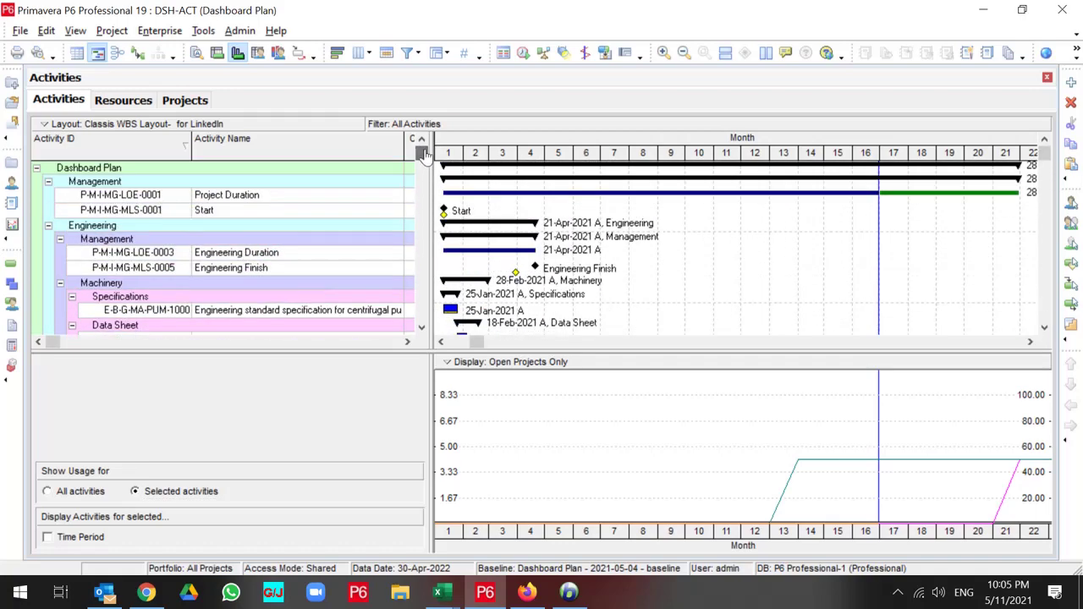
# - Collapse and re-expand the WBS groups and select Bid Close through Delivery at site
pyautogui.doubleClick(123, 229)
pyautogui.click(128, 268)
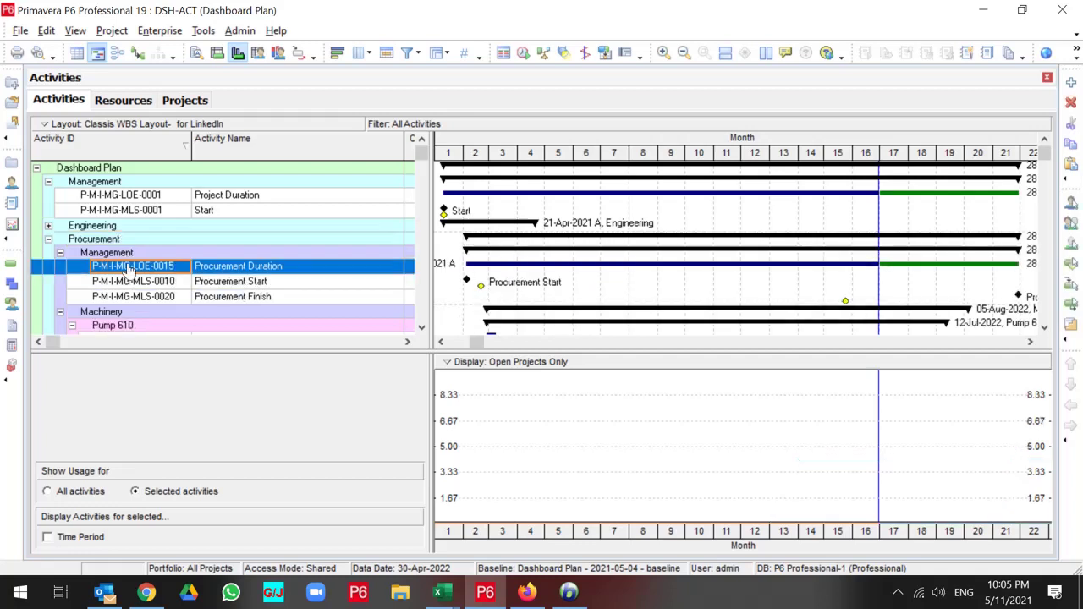
pyautogui.doubleClick(110, 240)
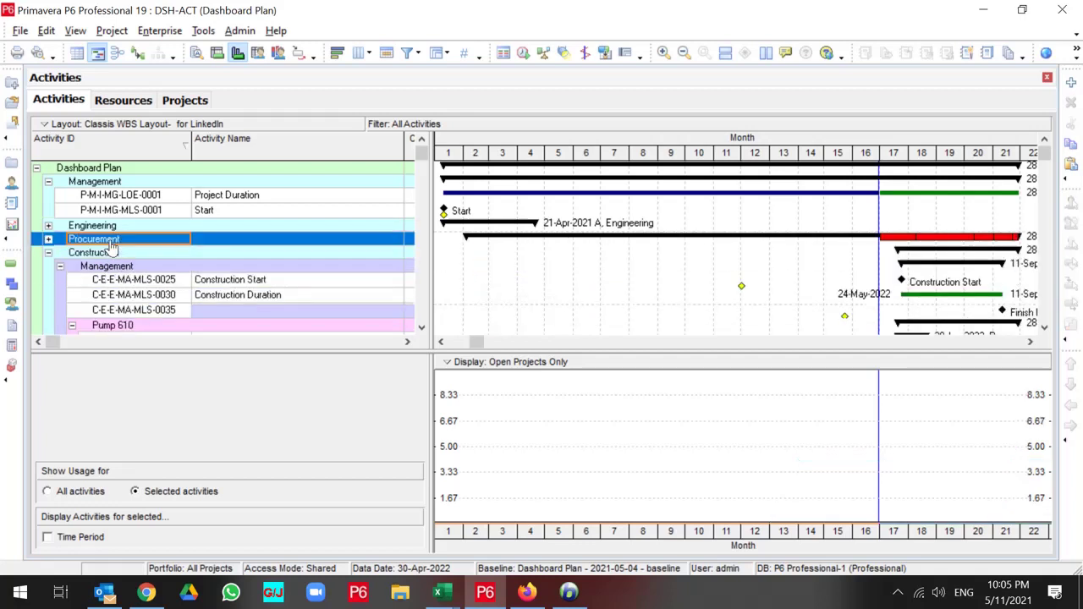
pyautogui.doubleClick(110, 254)
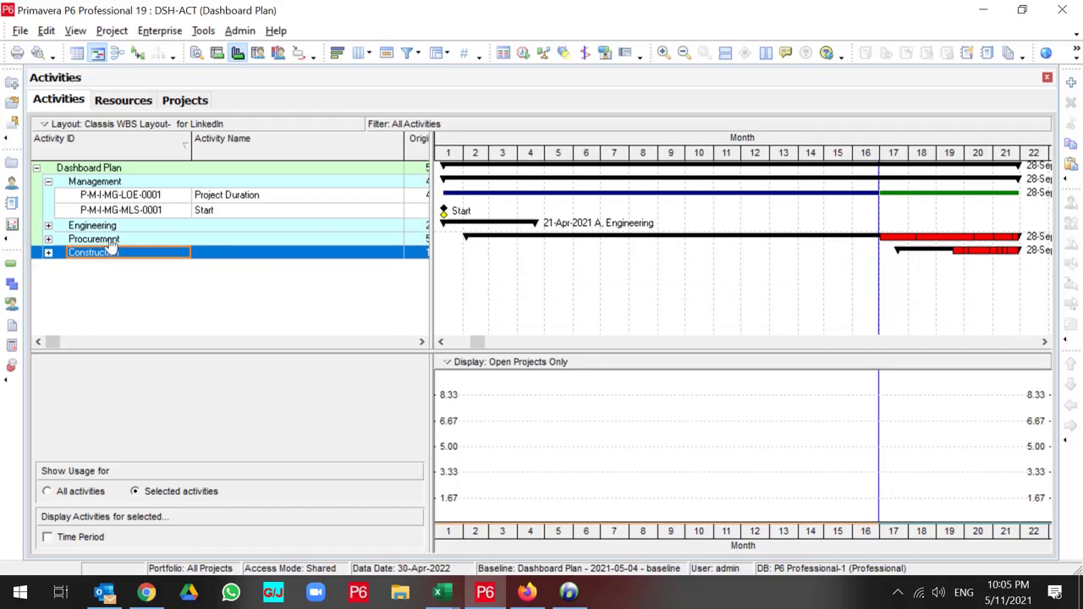
pyautogui.doubleClick(110, 241)
pyautogui.click(129, 196)
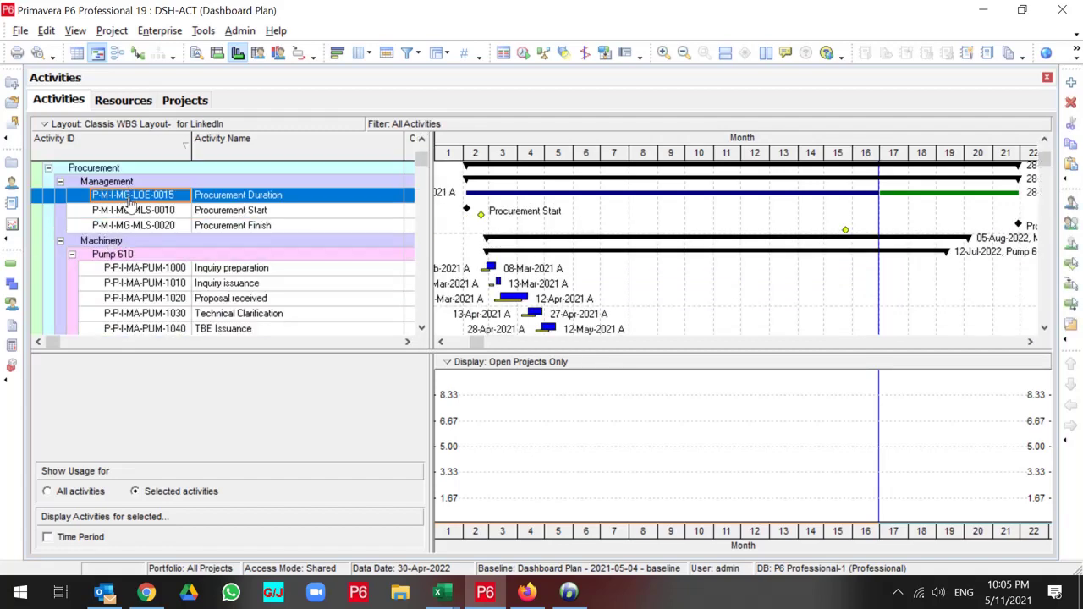
pyautogui.scroll(-5, 227, 244)
pyautogui.scroll(-3, 362, 271)
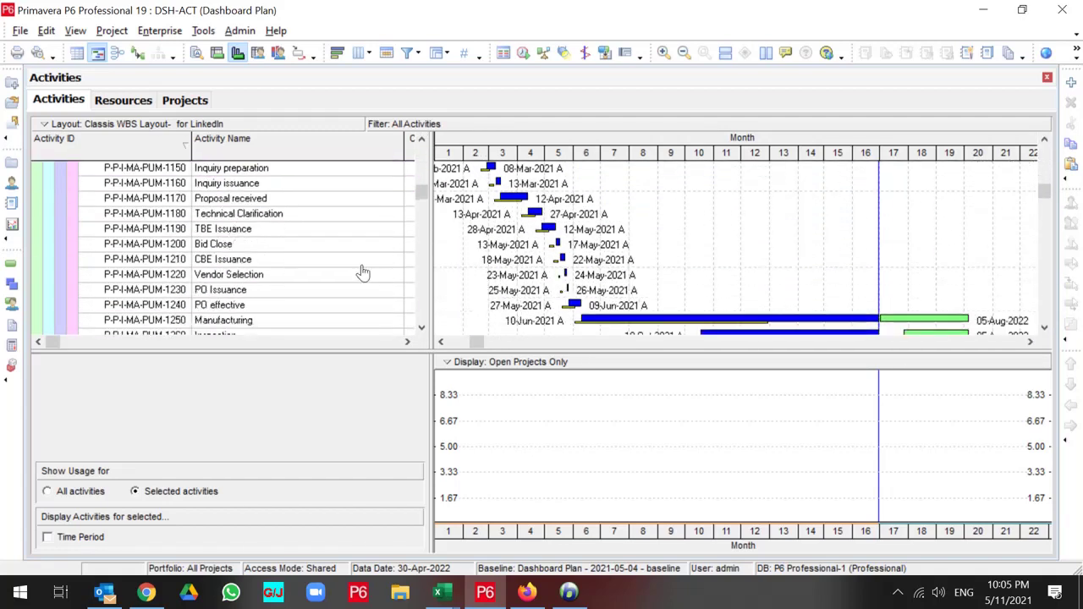
pyautogui.moveTo(421, 203); pyautogui.dragTo(402, 337)
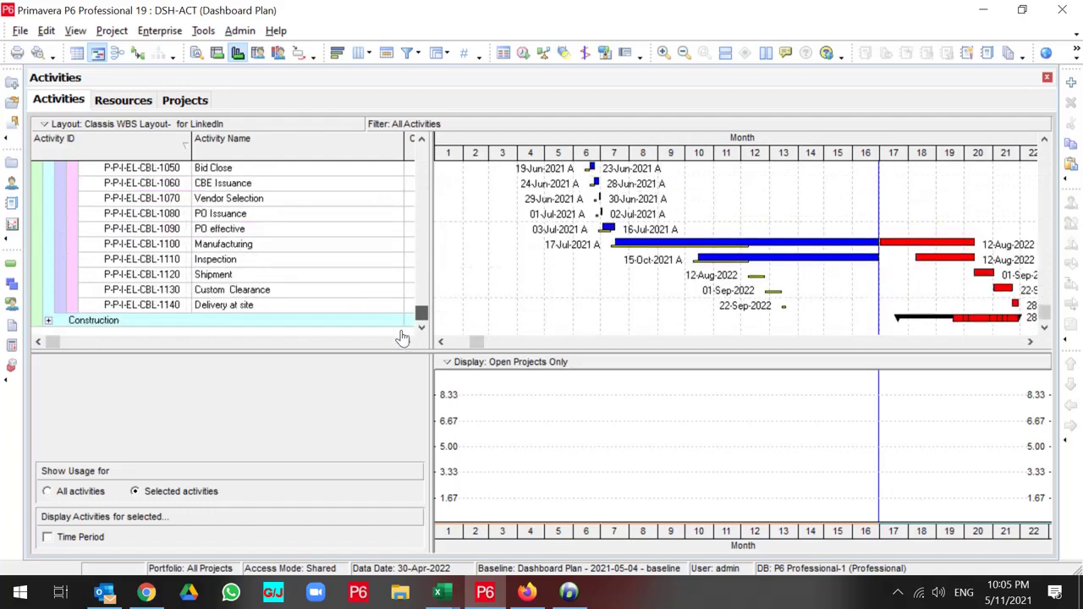
pyautogui.keyDown('shift'); pyautogui.click(267, 306); pyautogui.keyUp('shift')
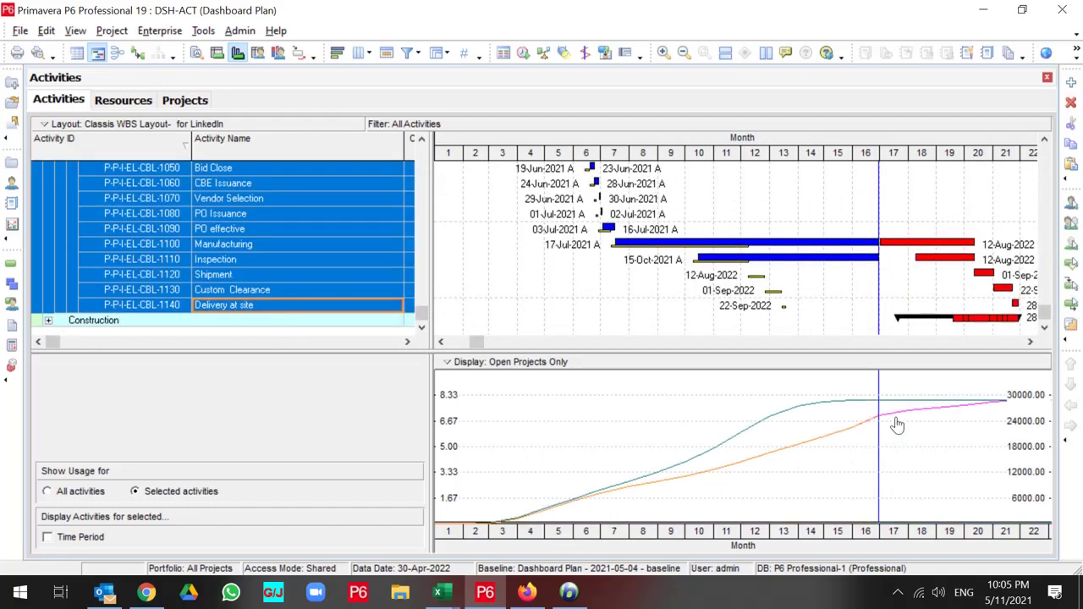
# - Expand Construction and select activity E-B-G-EL-SWG-1200 to chart its usage
pyautogui.click(127, 325)
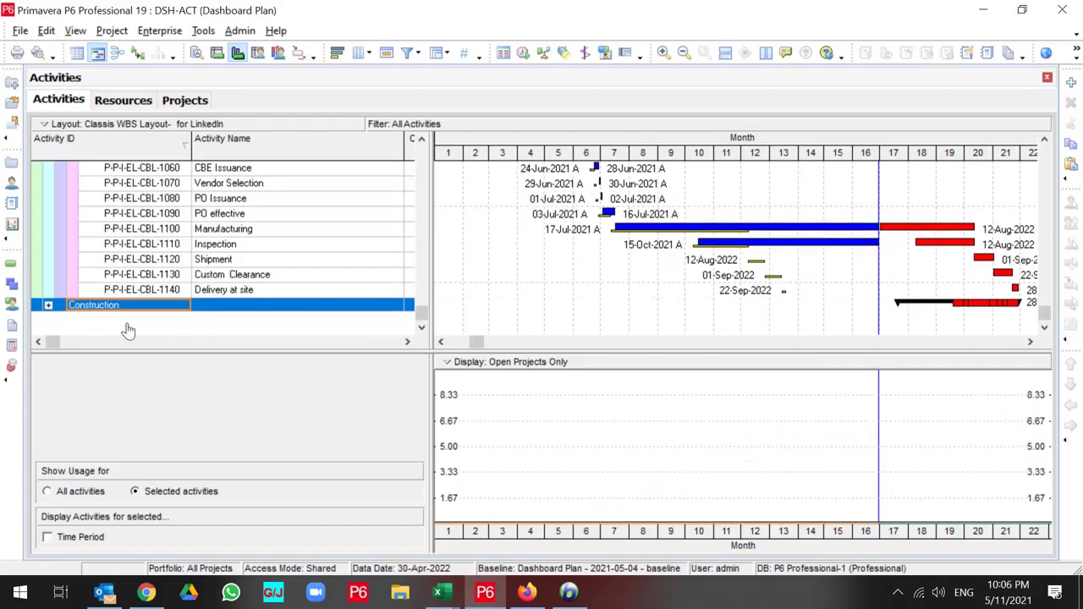
pyautogui.click(49, 307)
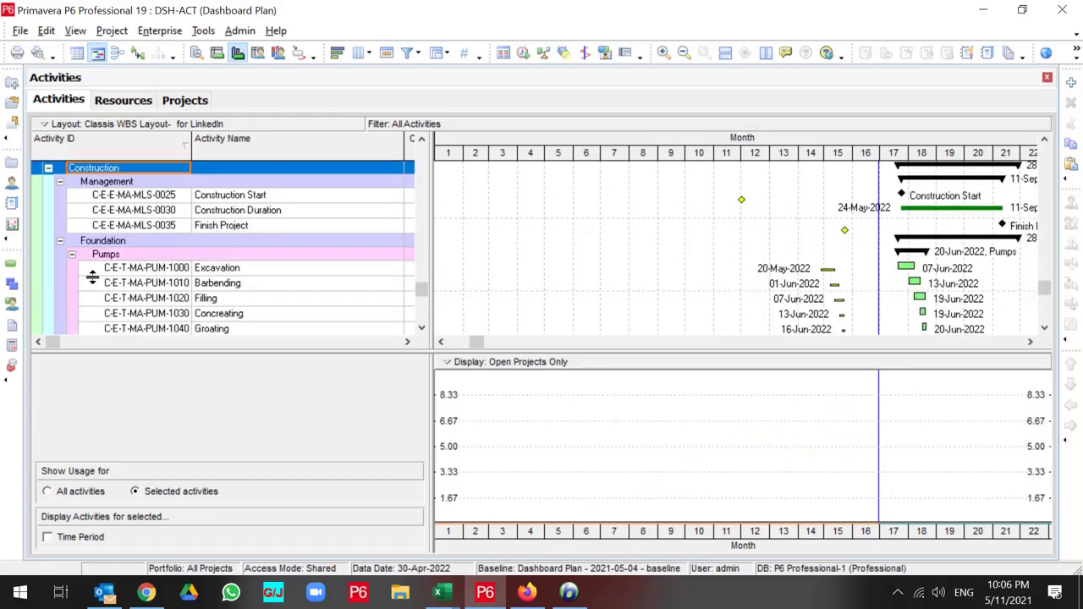
pyautogui.press('Up')
pyautogui.press('Up')
pyautogui.click(98, 199)
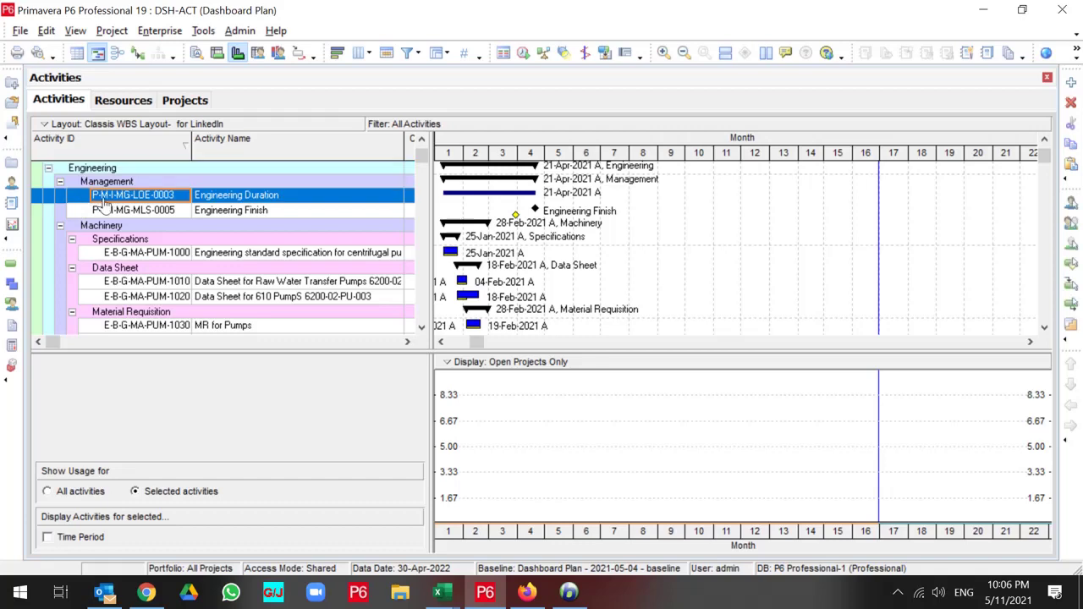
pyautogui.scroll(-10, 103, 220)
pyautogui.scroll(-10, 106, 226)
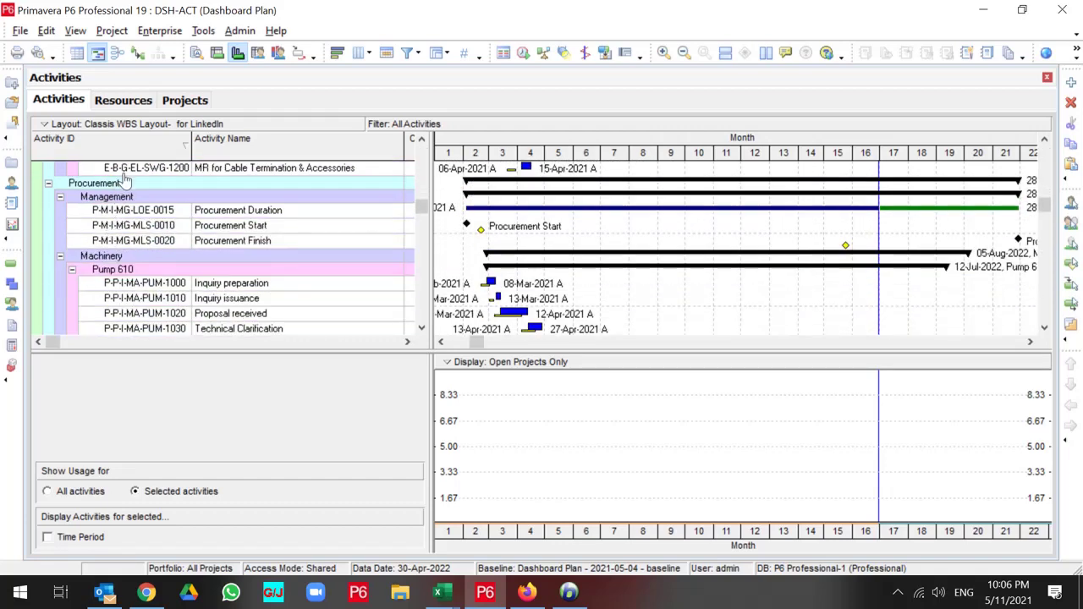
pyautogui.click(125, 170)
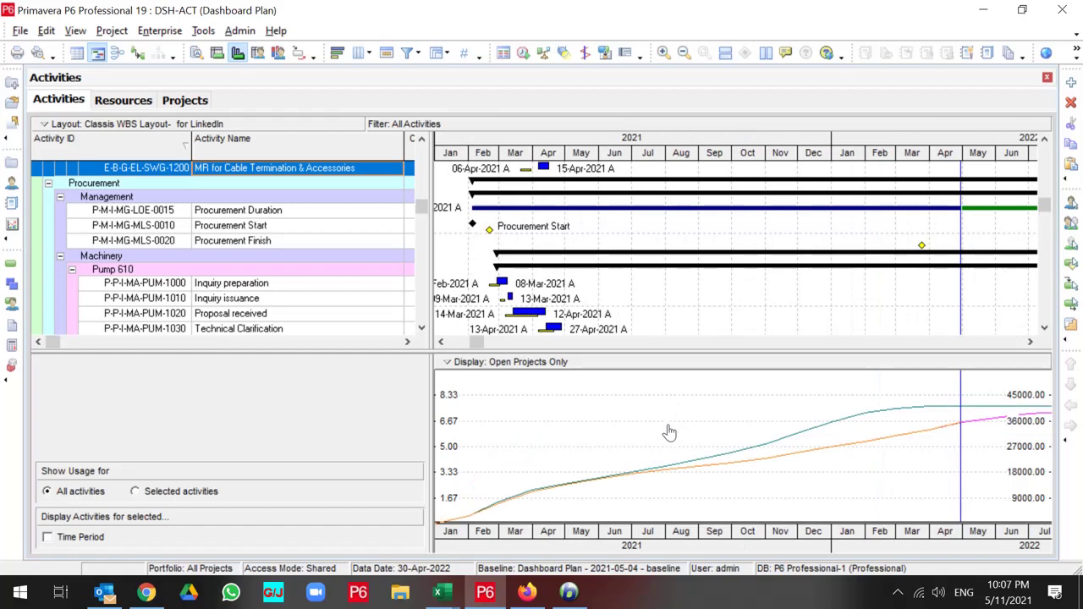
# - Set the usage profile timescale Date Interval to Month/Week and scroll the timeline later
pyautogui.rightClick(667, 421)
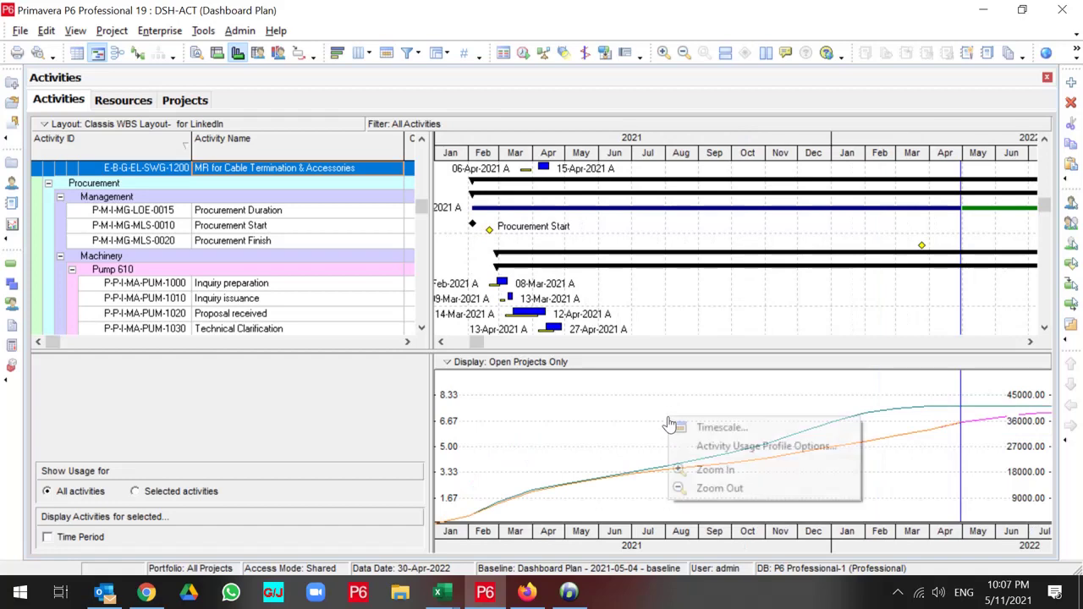
pyautogui.click(718, 429)
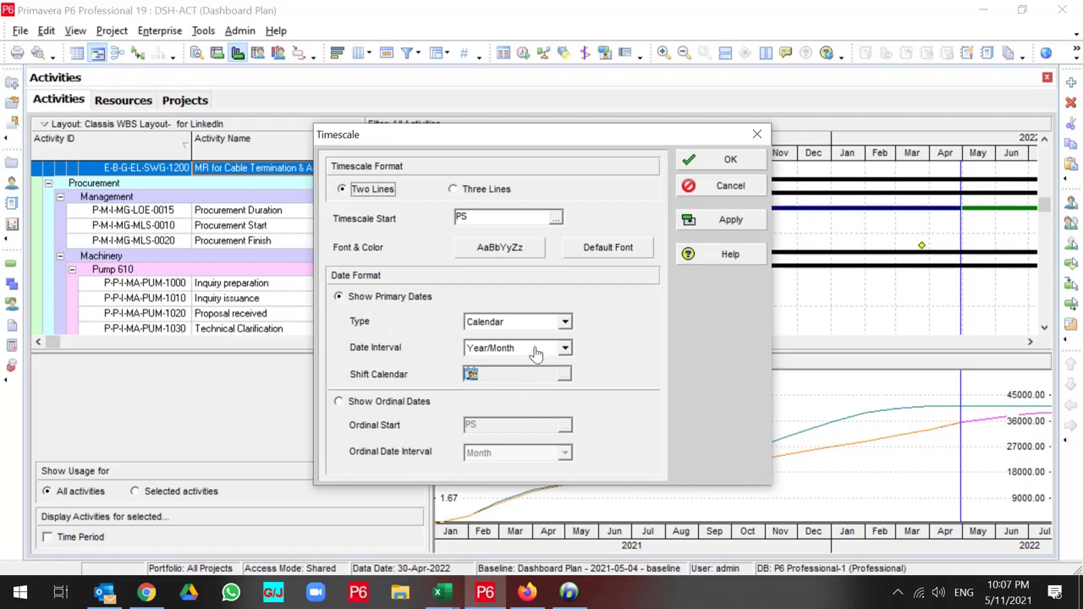
pyautogui.click(563, 348)
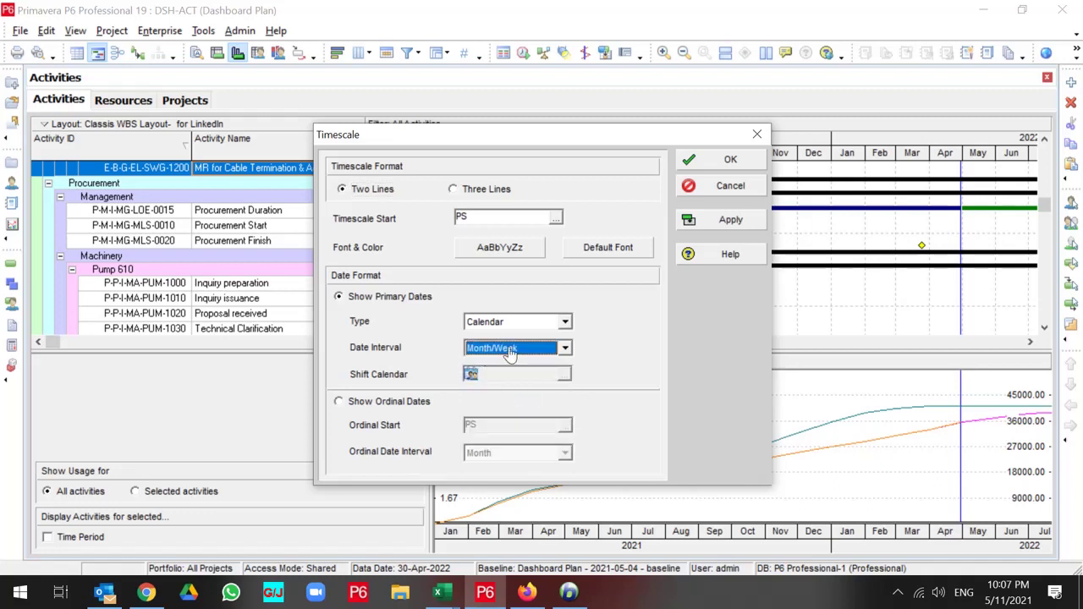
pyautogui.click(733, 220)
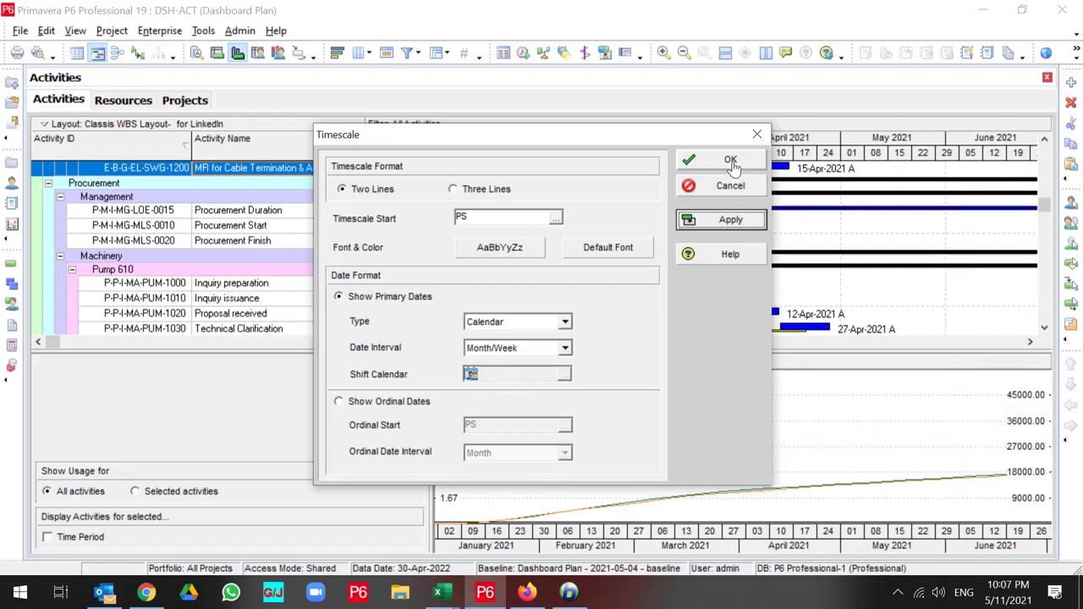
pyautogui.click(731, 161)
pyautogui.click(1031, 343)
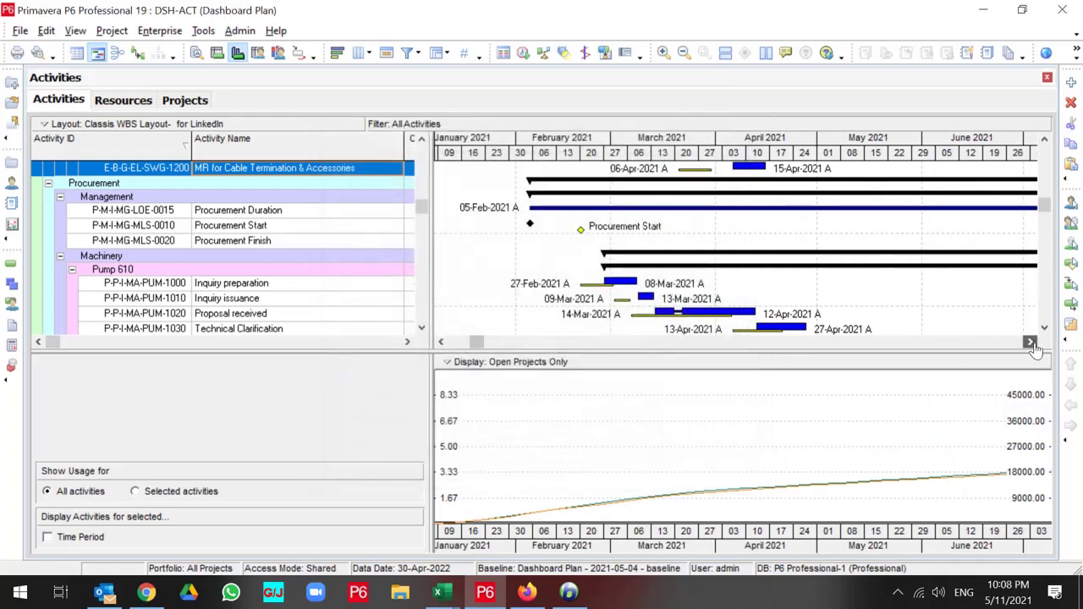
pyautogui.moveTo(1031, 343); pyautogui.dragTo(1033, 345)
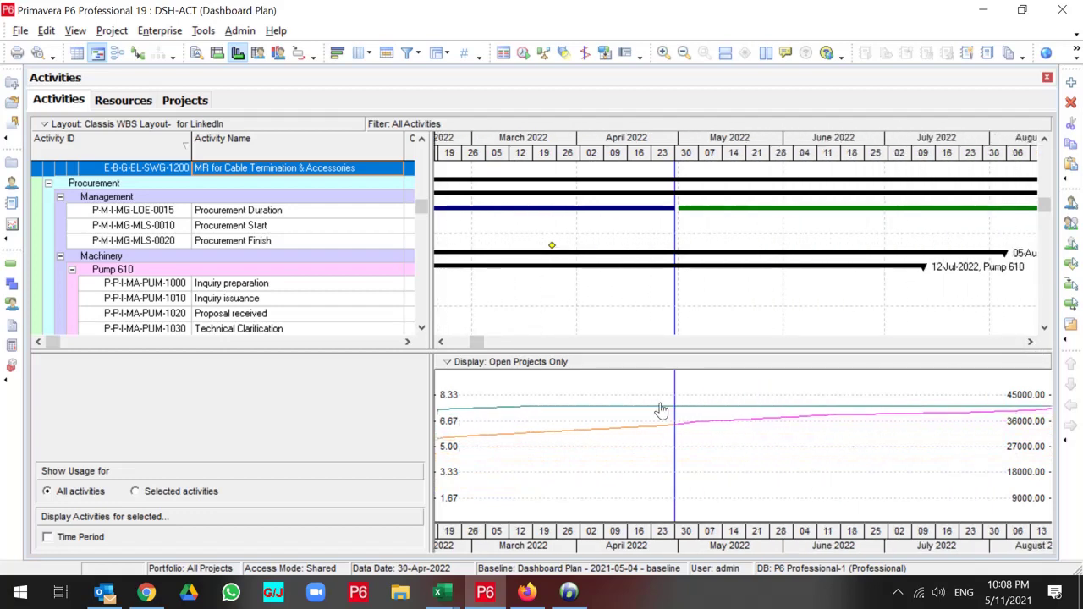
# - On the profile options' Graph tab, try major and then minor-only vertical gridlines
pyautogui.rightClick(619, 388)
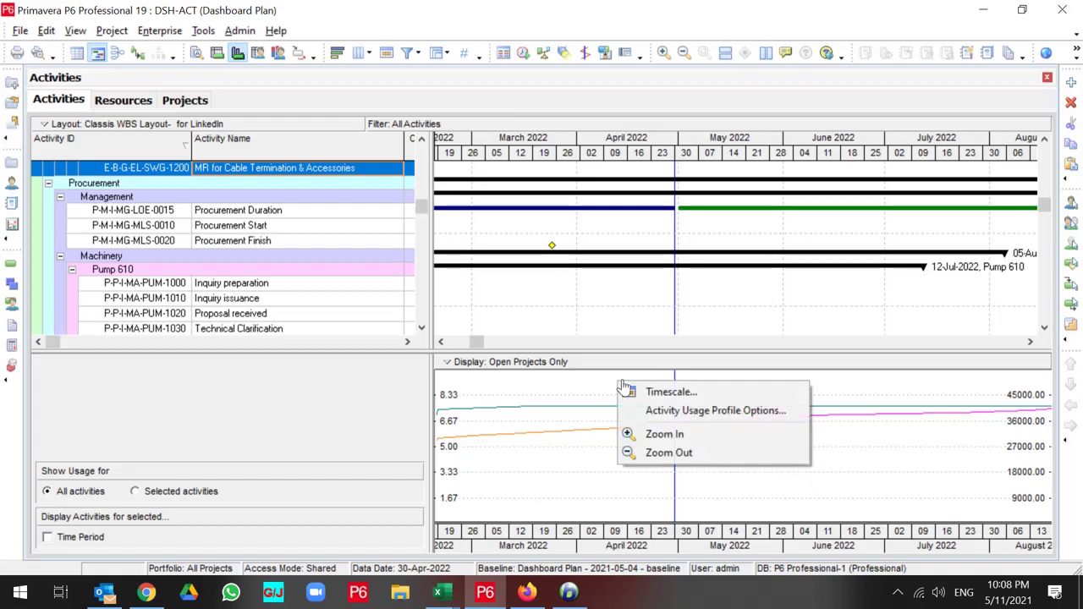
pyautogui.click(660, 414)
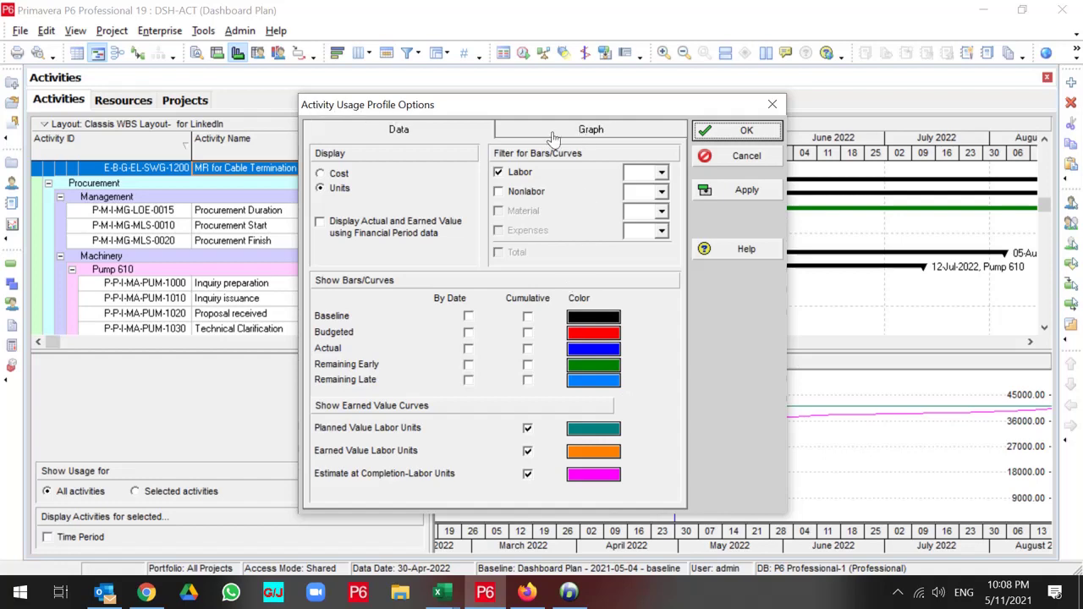
pyautogui.click(551, 135)
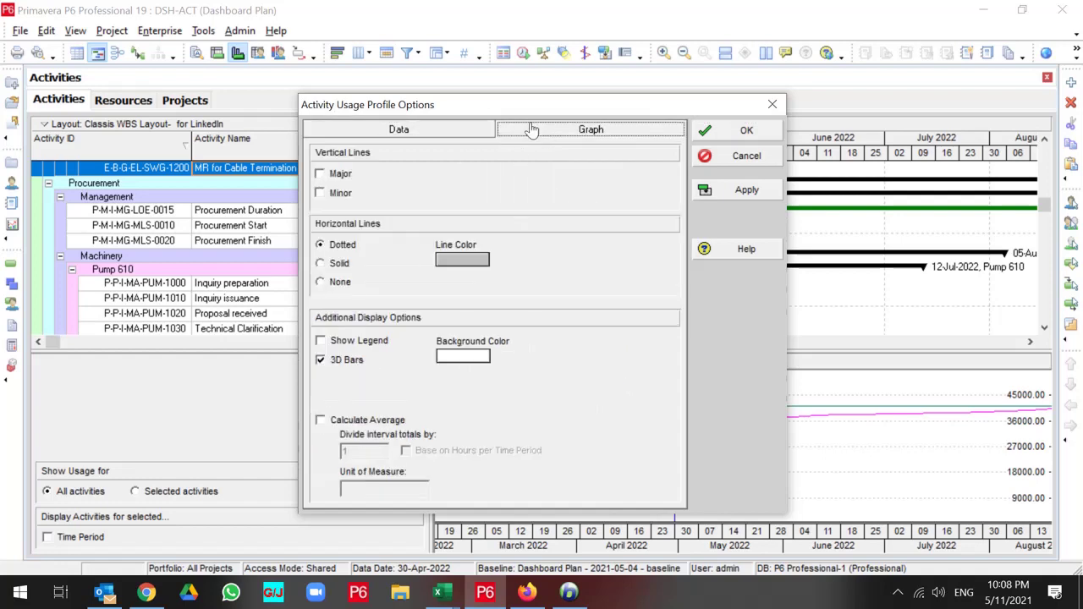
pyautogui.moveTo(518, 106); pyautogui.dragTo(304, 62)
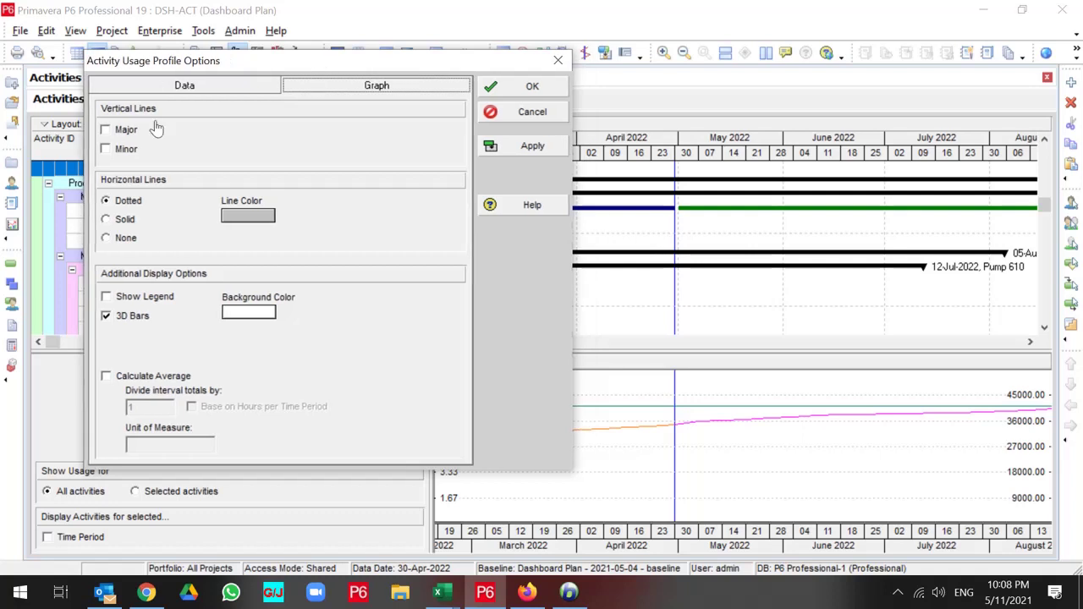
pyautogui.click(106, 129)
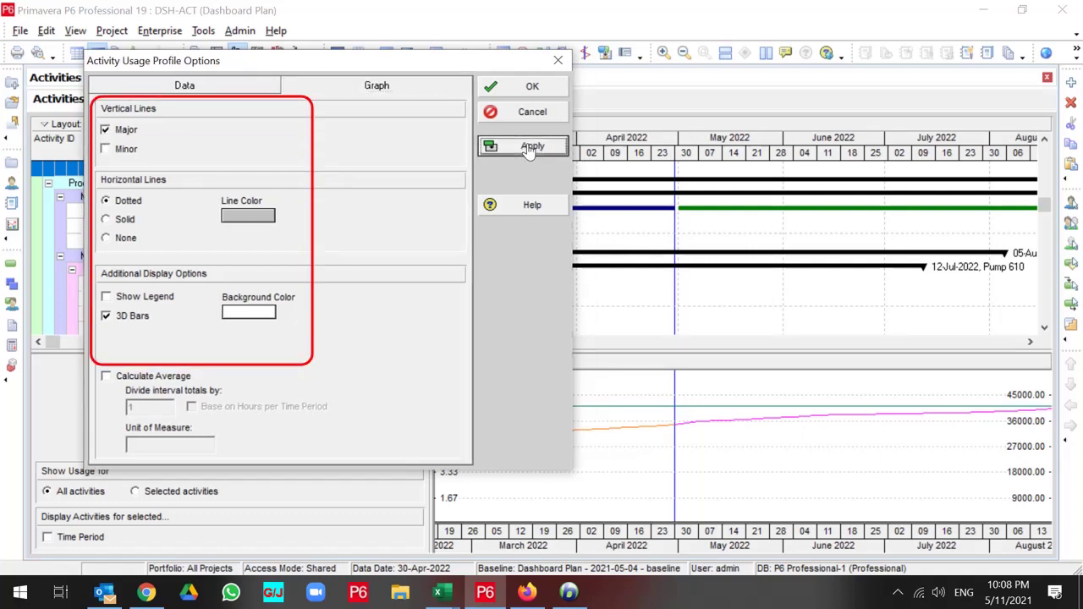
pyautogui.click(531, 148)
pyautogui.click(125, 149)
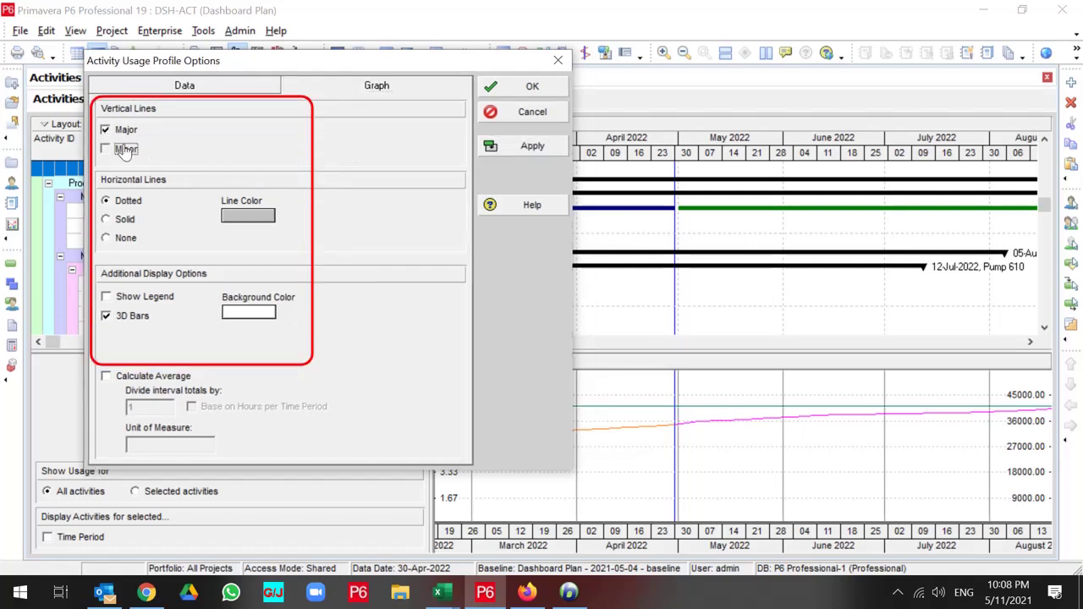
pyautogui.click(123, 131)
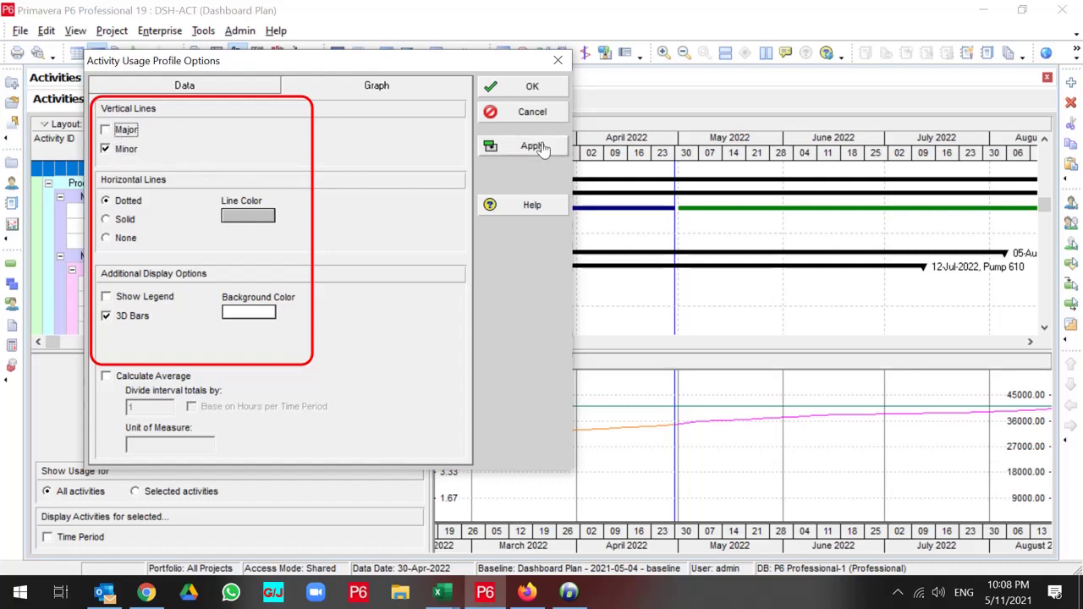
pyautogui.click(538, 147)
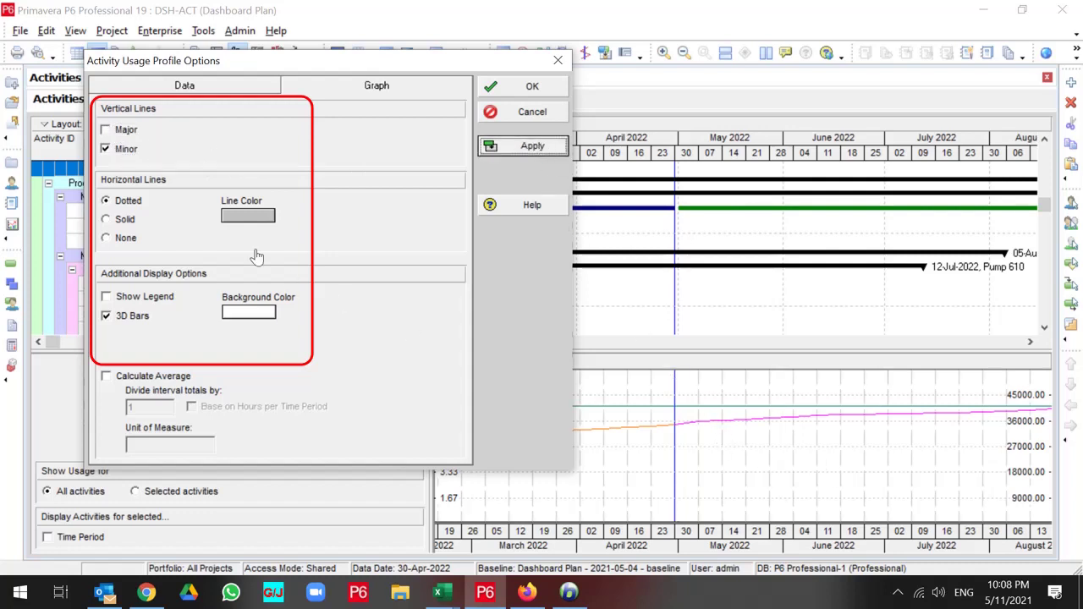
# - Turn off vertical gridlines and try solid horizontal gridlines before reverting to dotted
pyautogui.click(114, 150)
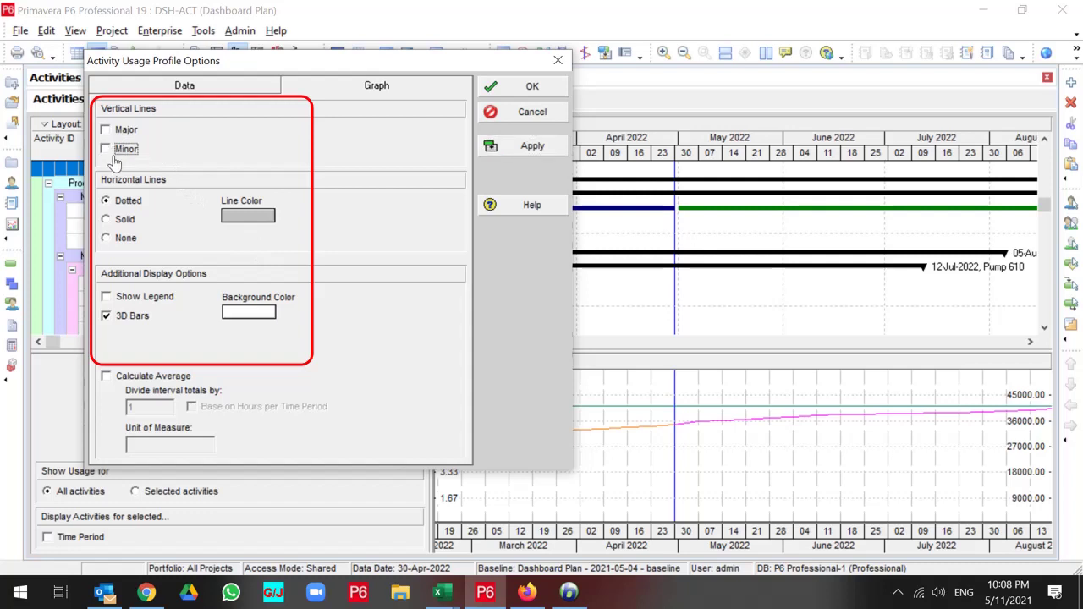
pyautogui.click(126, 221)
pyautogui.click(541, 148)
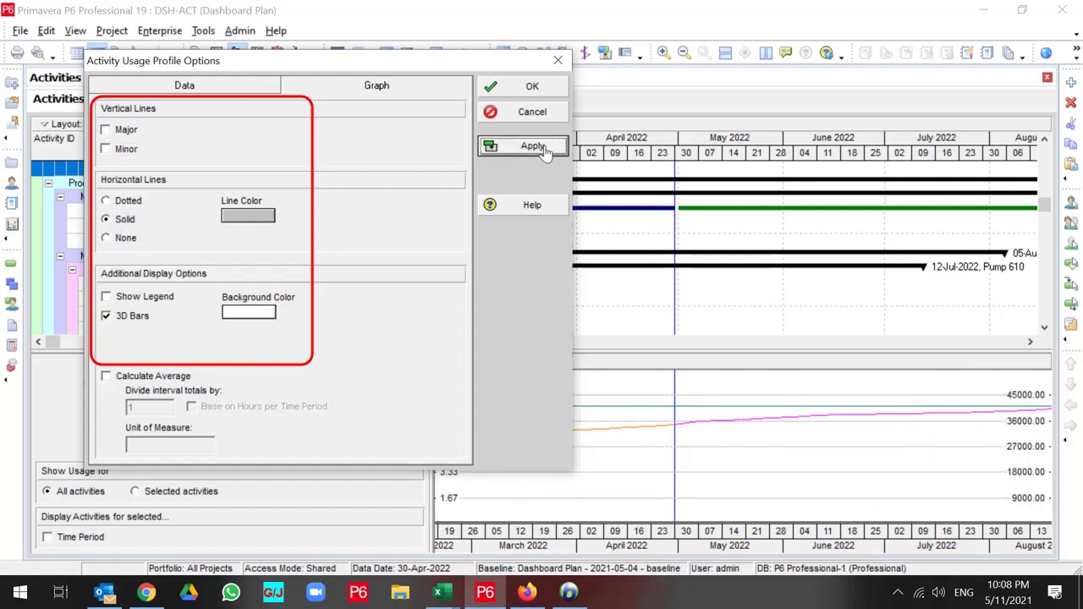
pyautogui.click(129, 200)
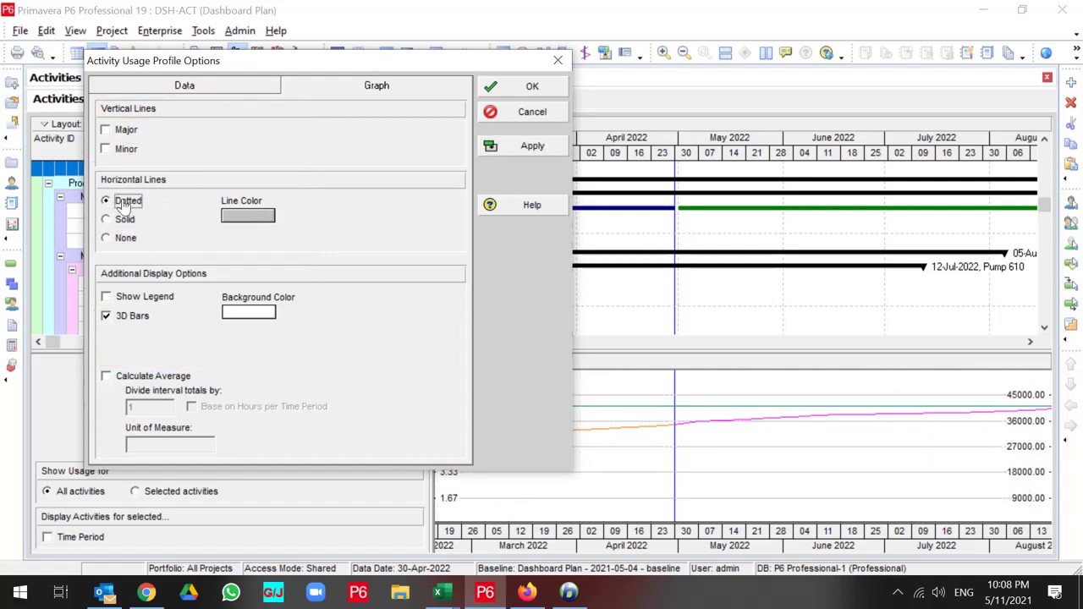
pyautogui.click(527, 145)
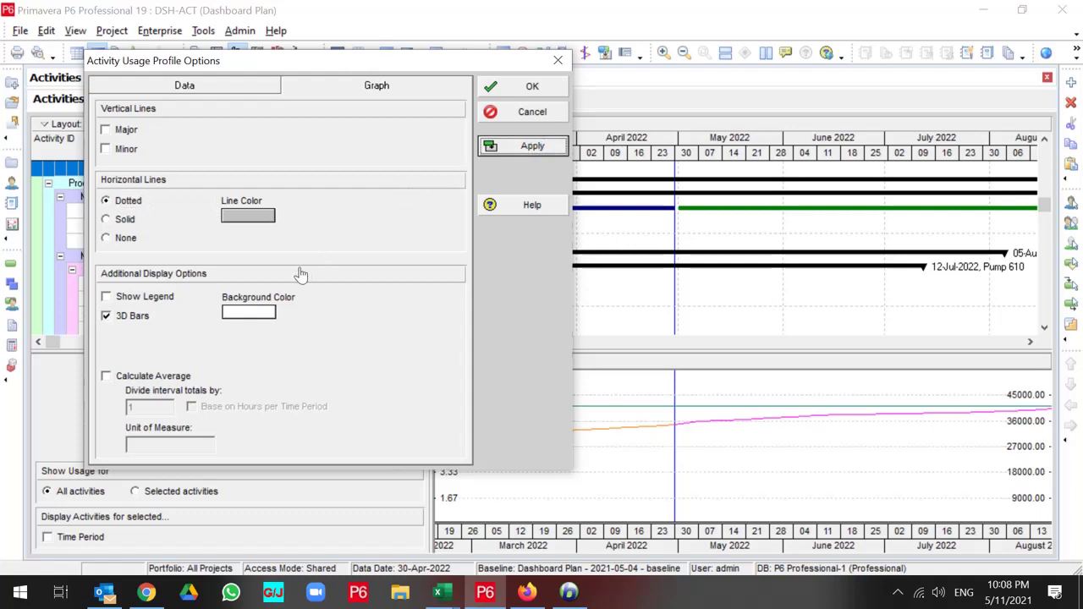
# - Turn on the chart legend and apply a grey background colour to the usage profile
pyautogui.click(141, 303)
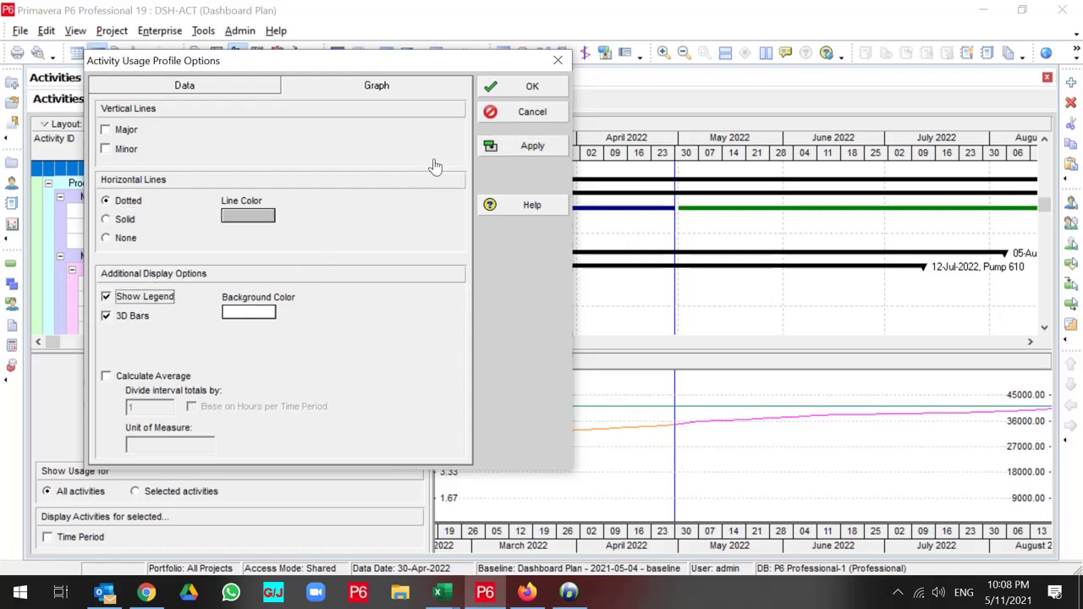
pyautogui.click(265, 317)
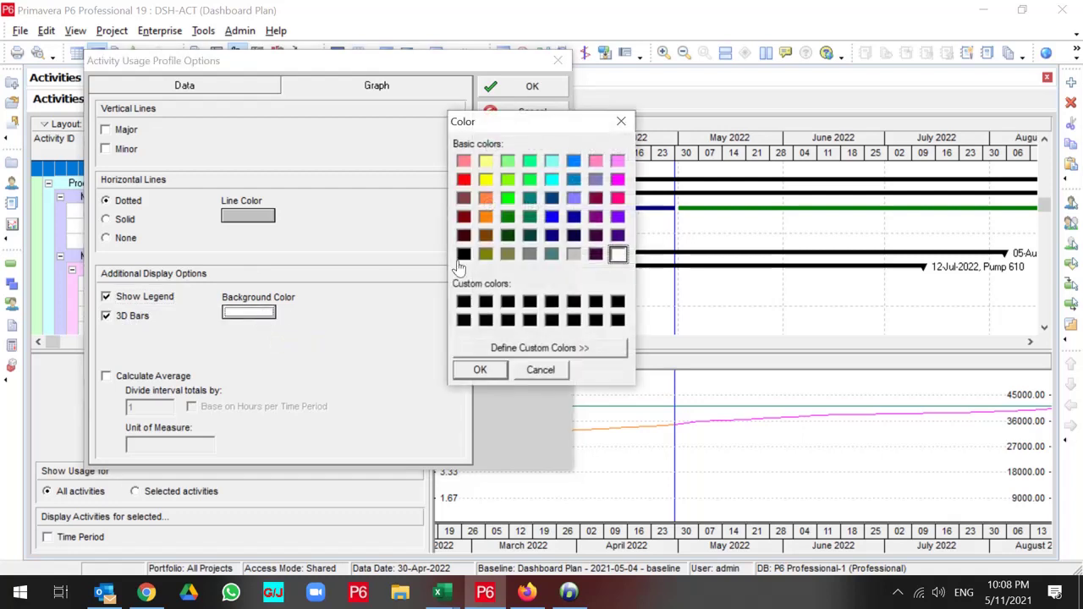
pyautogui.click(485, 218)
pyautogui.click(573, 254)
pyautogui.click(480, 370)
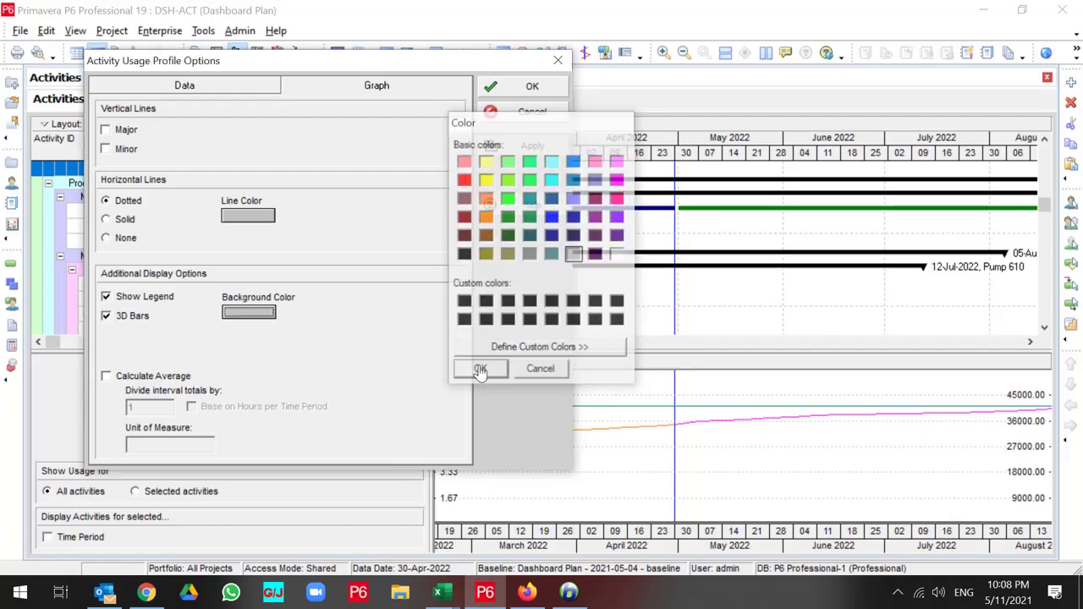
pyautogui.click(526, 148)
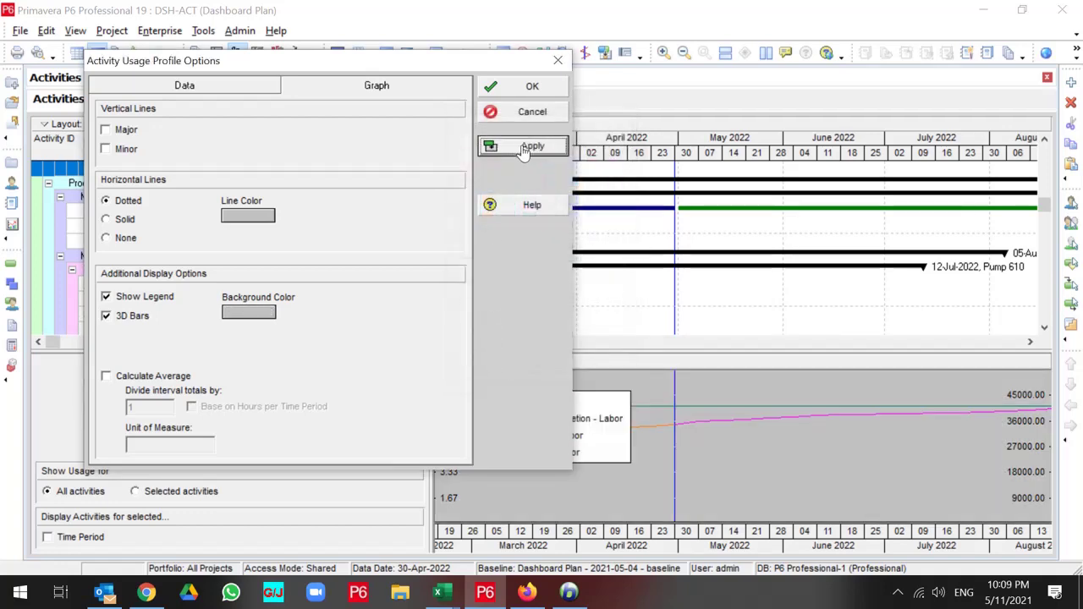
# - Close the profile options and place the Units legend in the chart's lower-right corner
pyautogui.moveTo(474, 64); pyautogui.dragTo(406, 42)
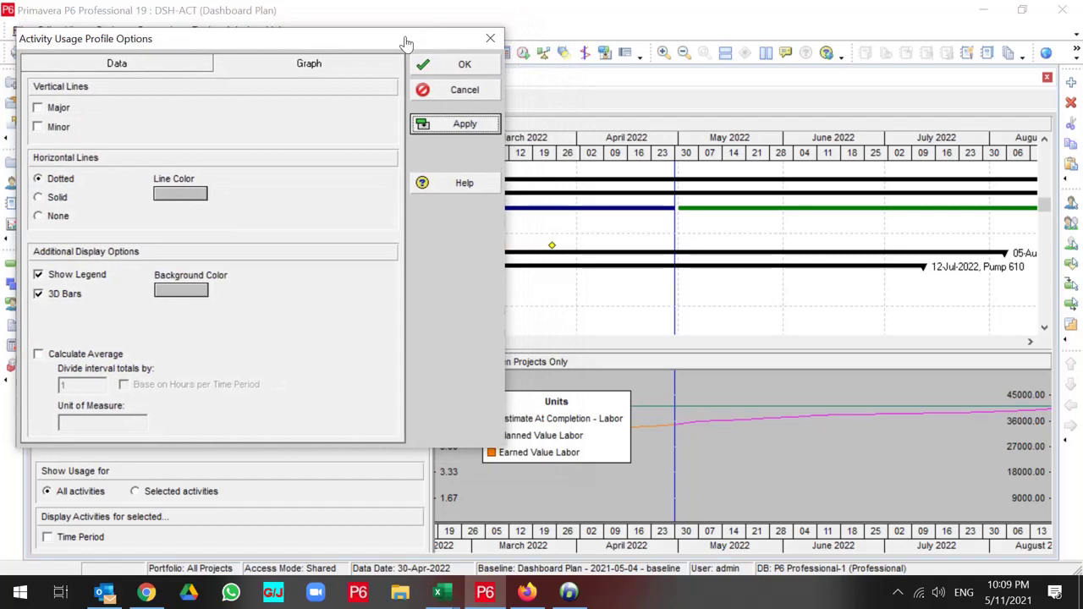
pyautogui.click(462, 65)
pyautogui.moveTo(521, 403); pyautogui.dragTo(897, 488)
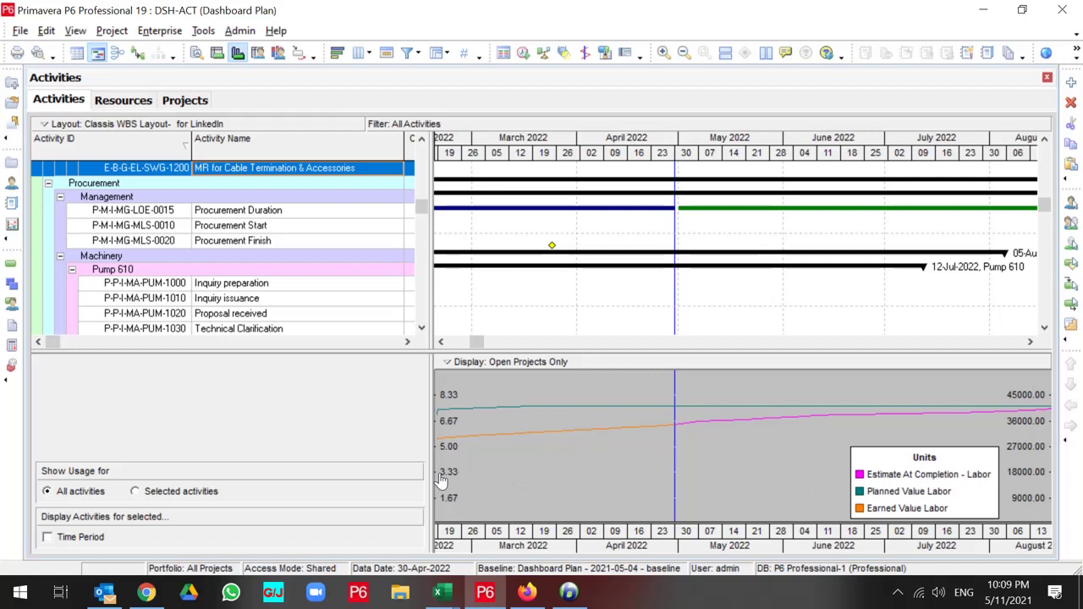